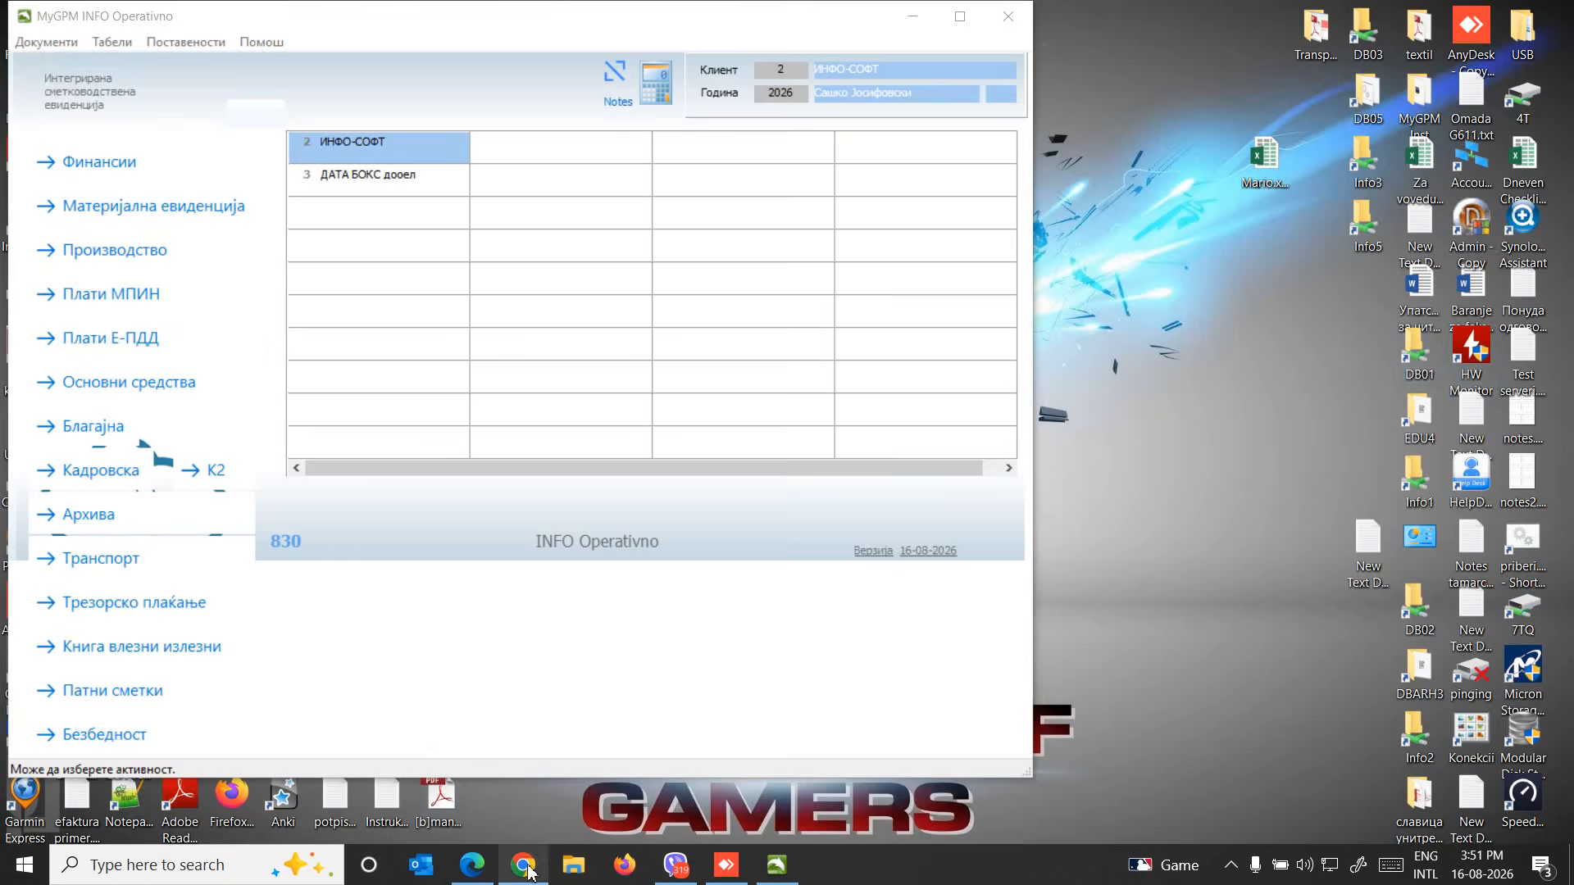
Switch to Chrome, sign in to the е-Фактура test portal, and choose the ИНФО-СОФТ company
{"action": "left_click", "coordinate": [521, 783]}
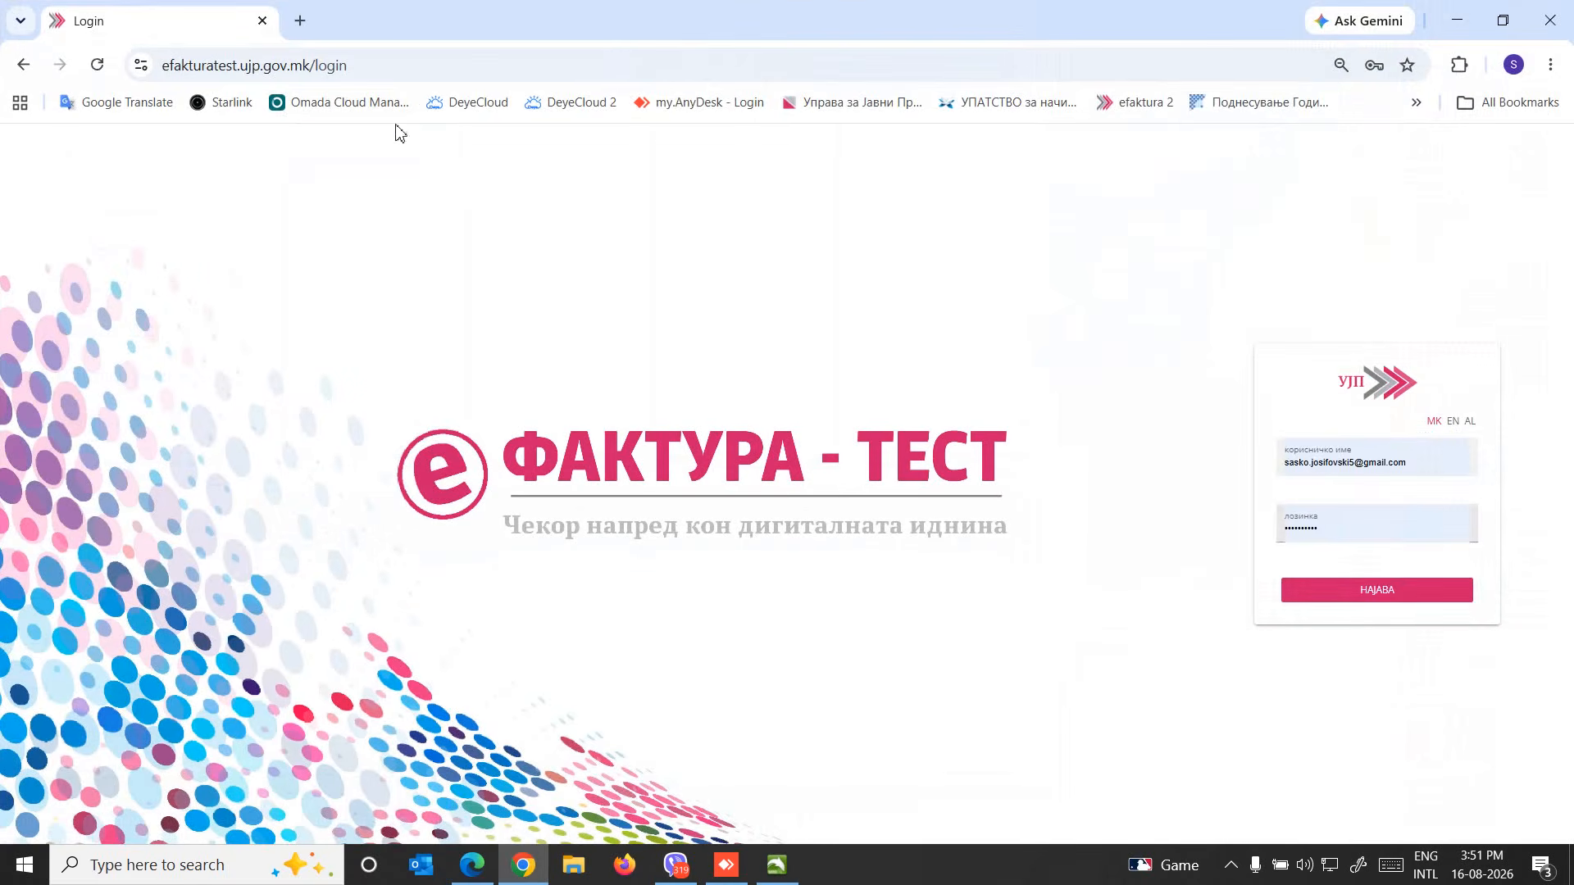
{"action": "left_click", "coordinate": [1382, 603]}
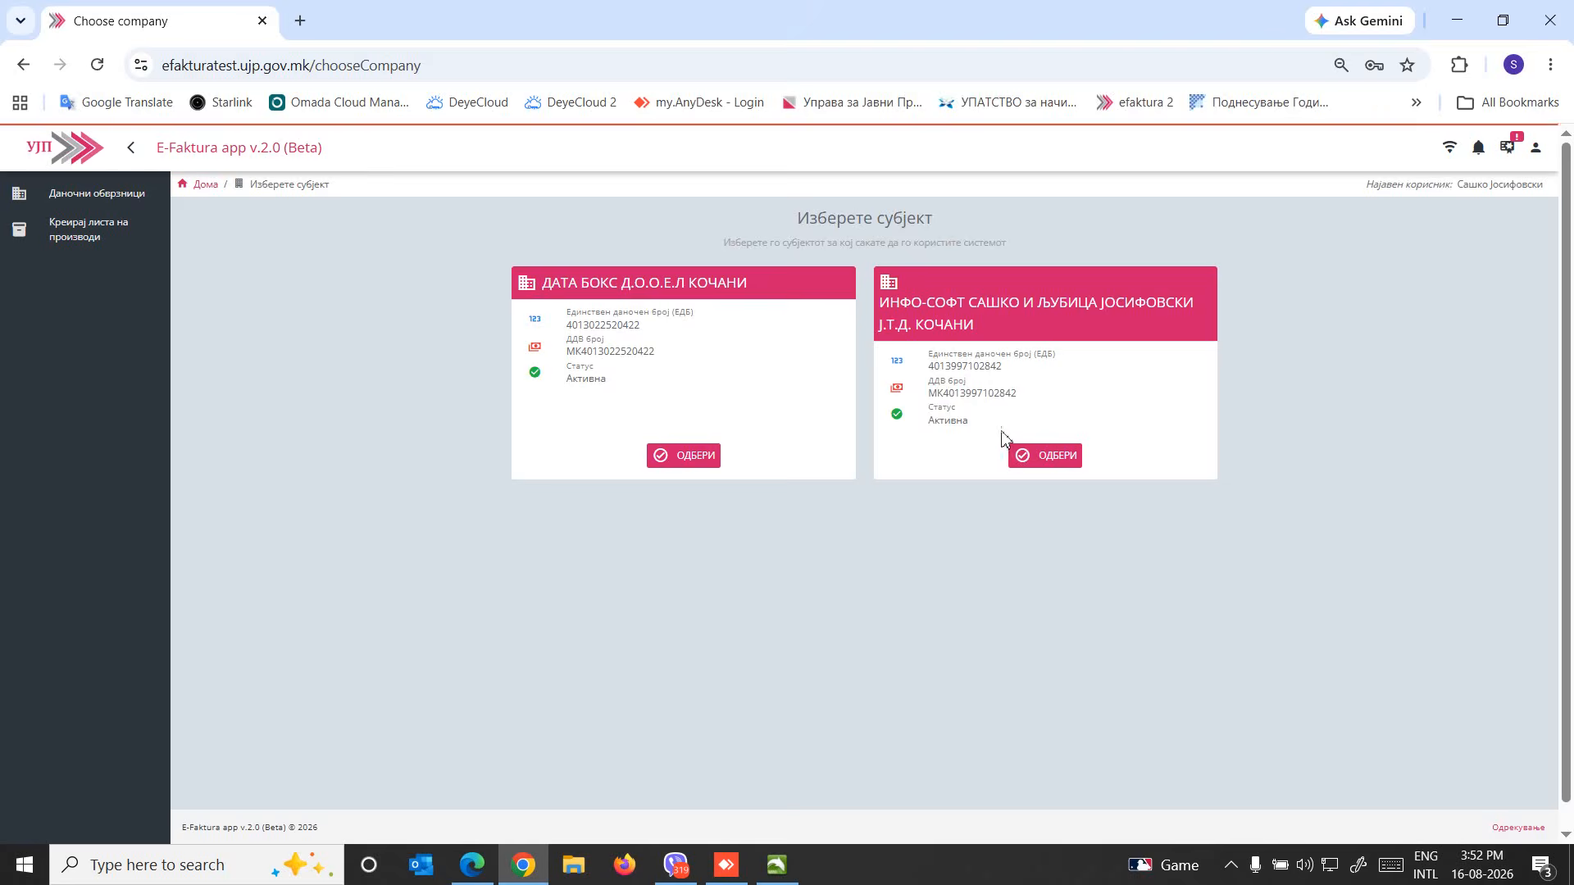
{"action": "left_click", "coordinate": [1056, 458]}
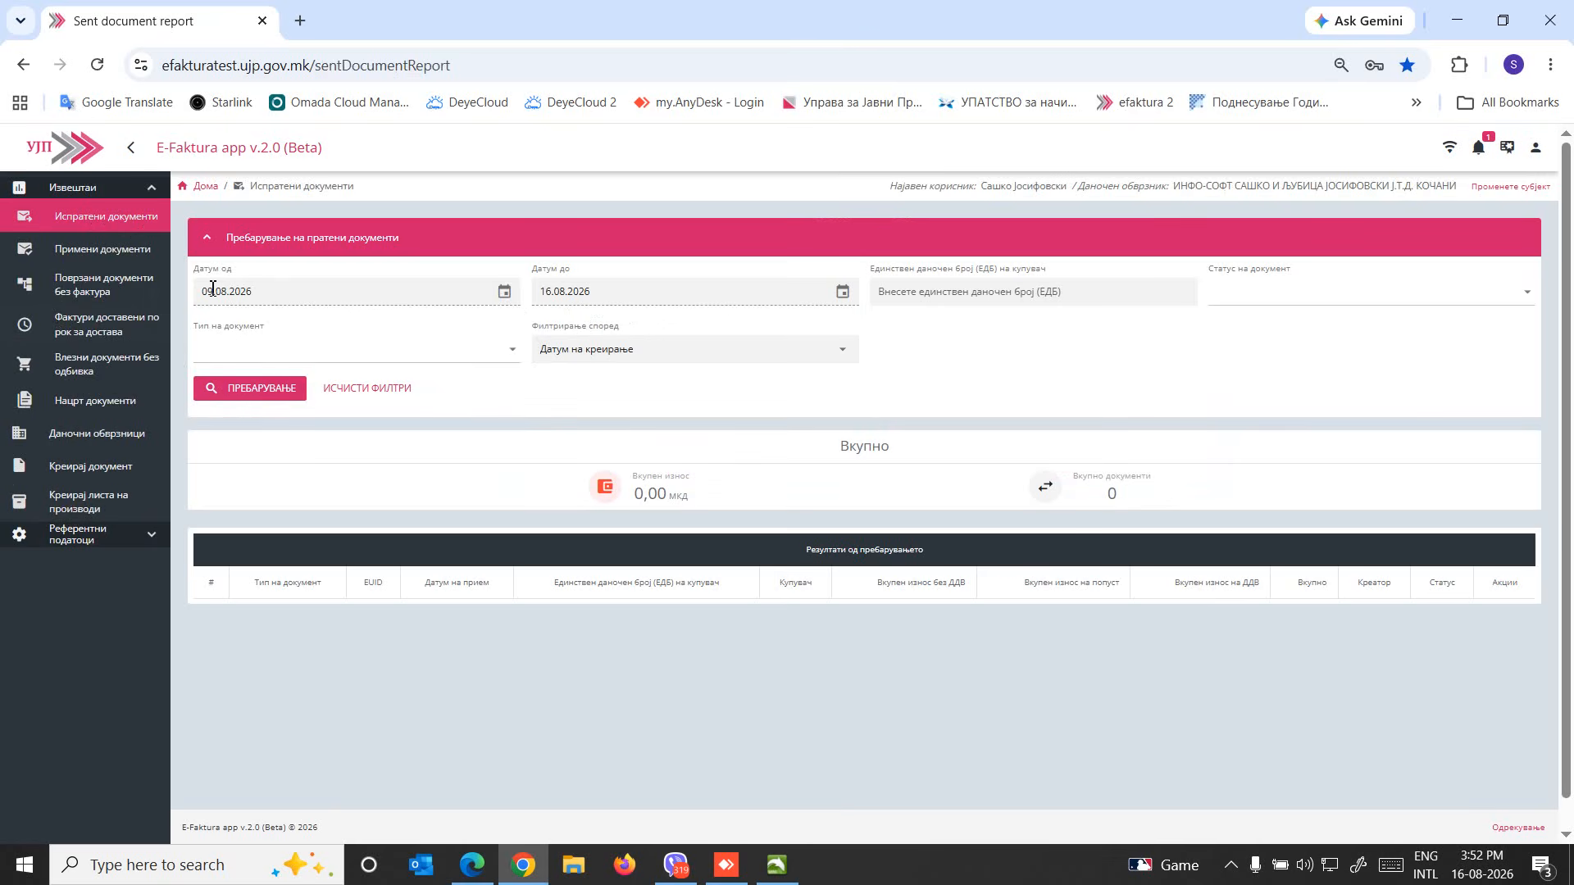
Search the company's sent documents for 09.08.2026 to 16.08.2026 and review the listed invoices
{"action": "left_click", "coordinate": [259, 390]}
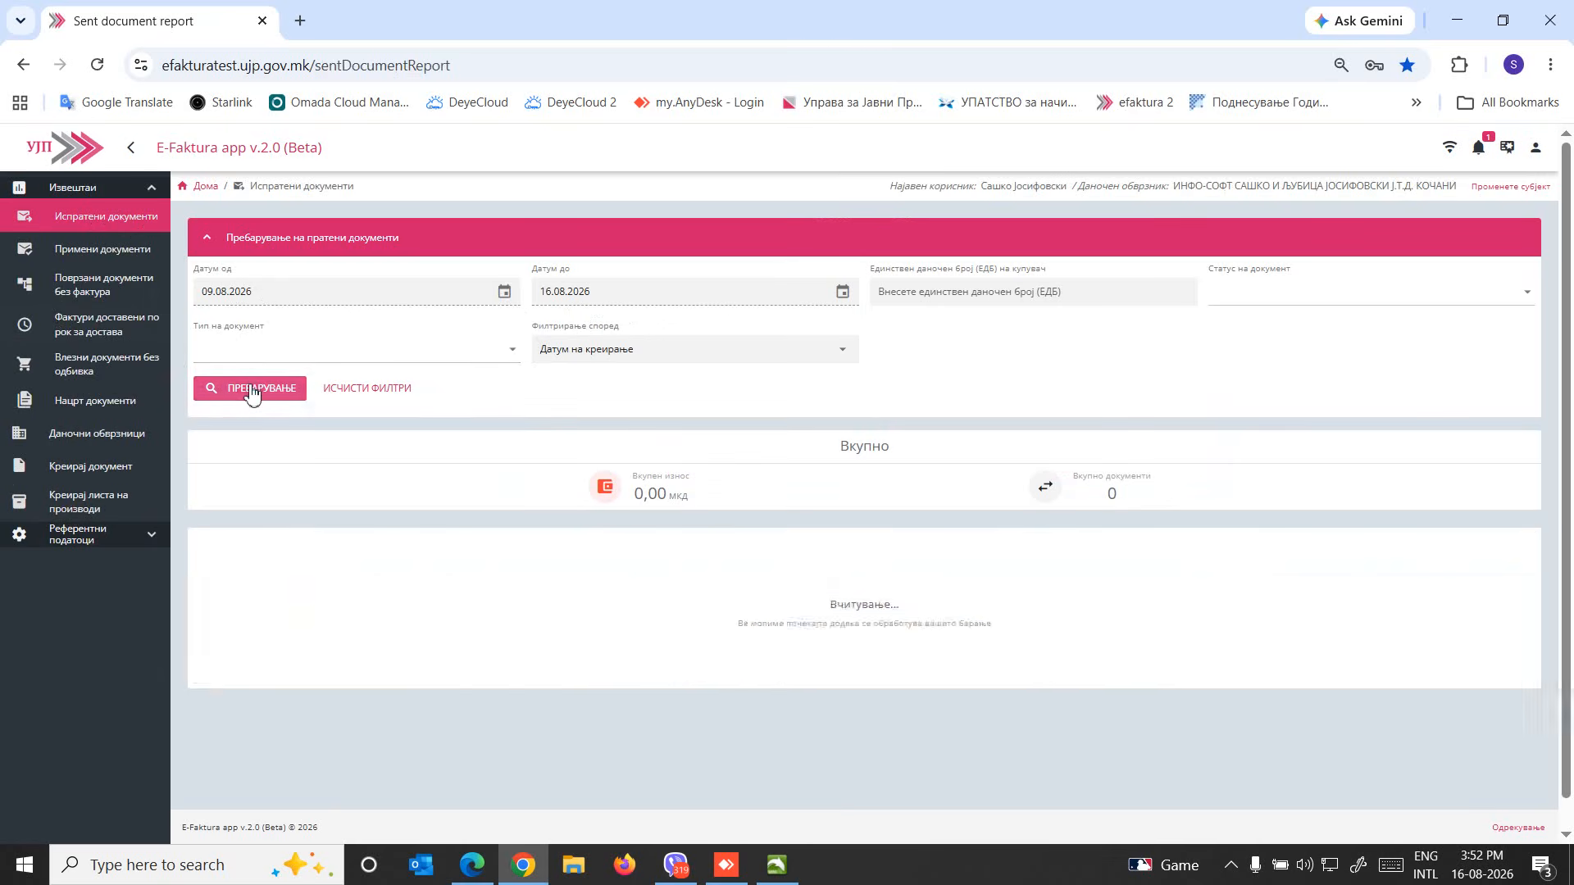
{"action": "scroll", "coordinate": [872, 760], "scroll_direction": "down", "scroll_amount": 2}
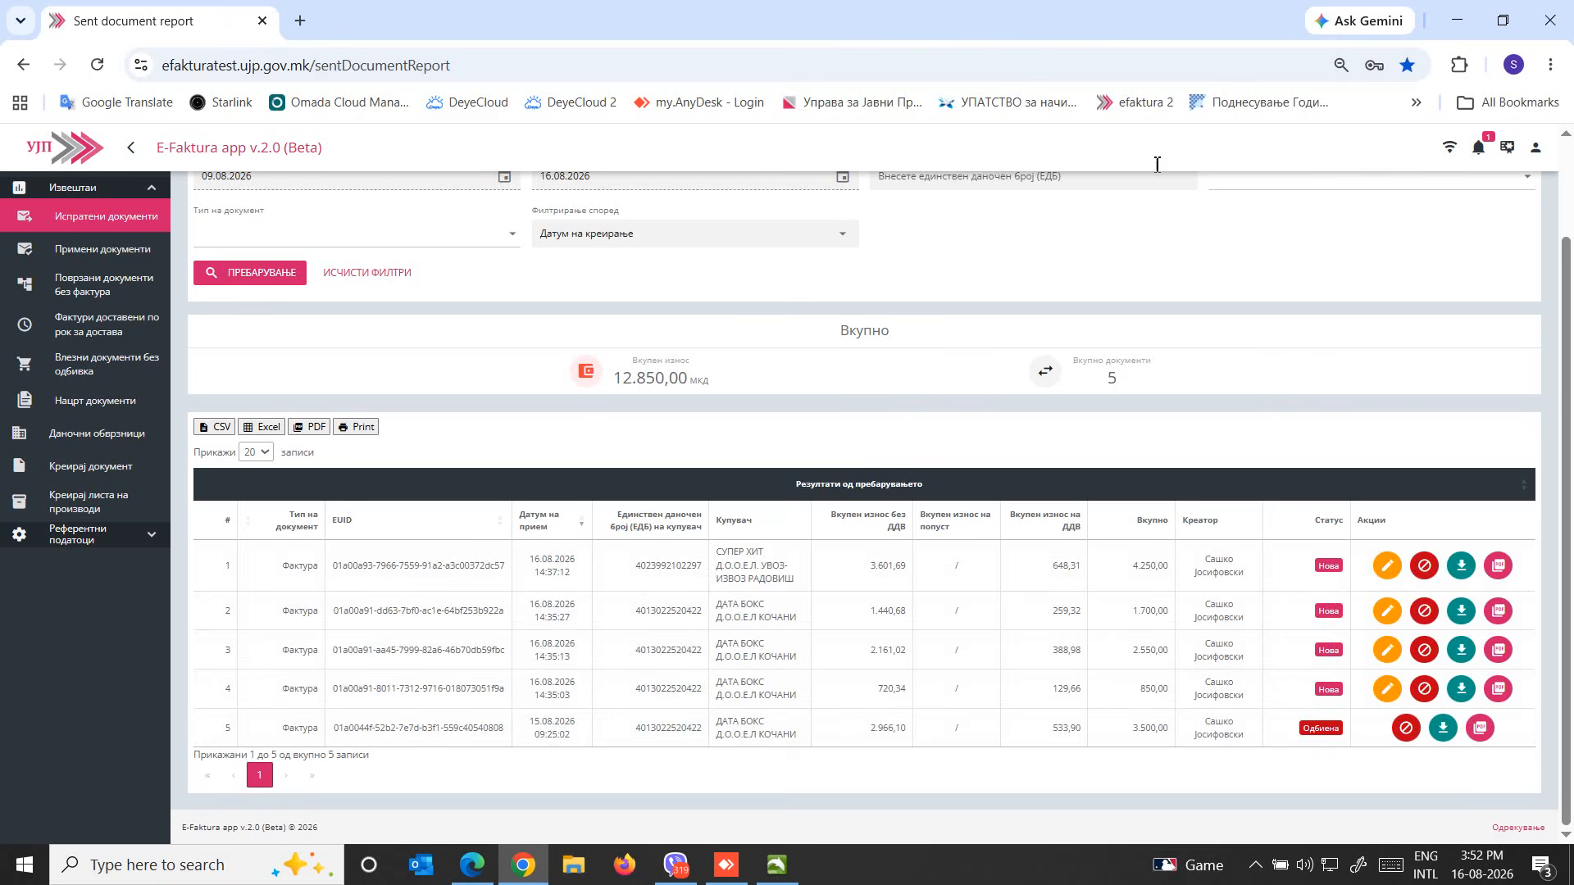
{"action": "left_click", "coordinate": [1536, 147]}
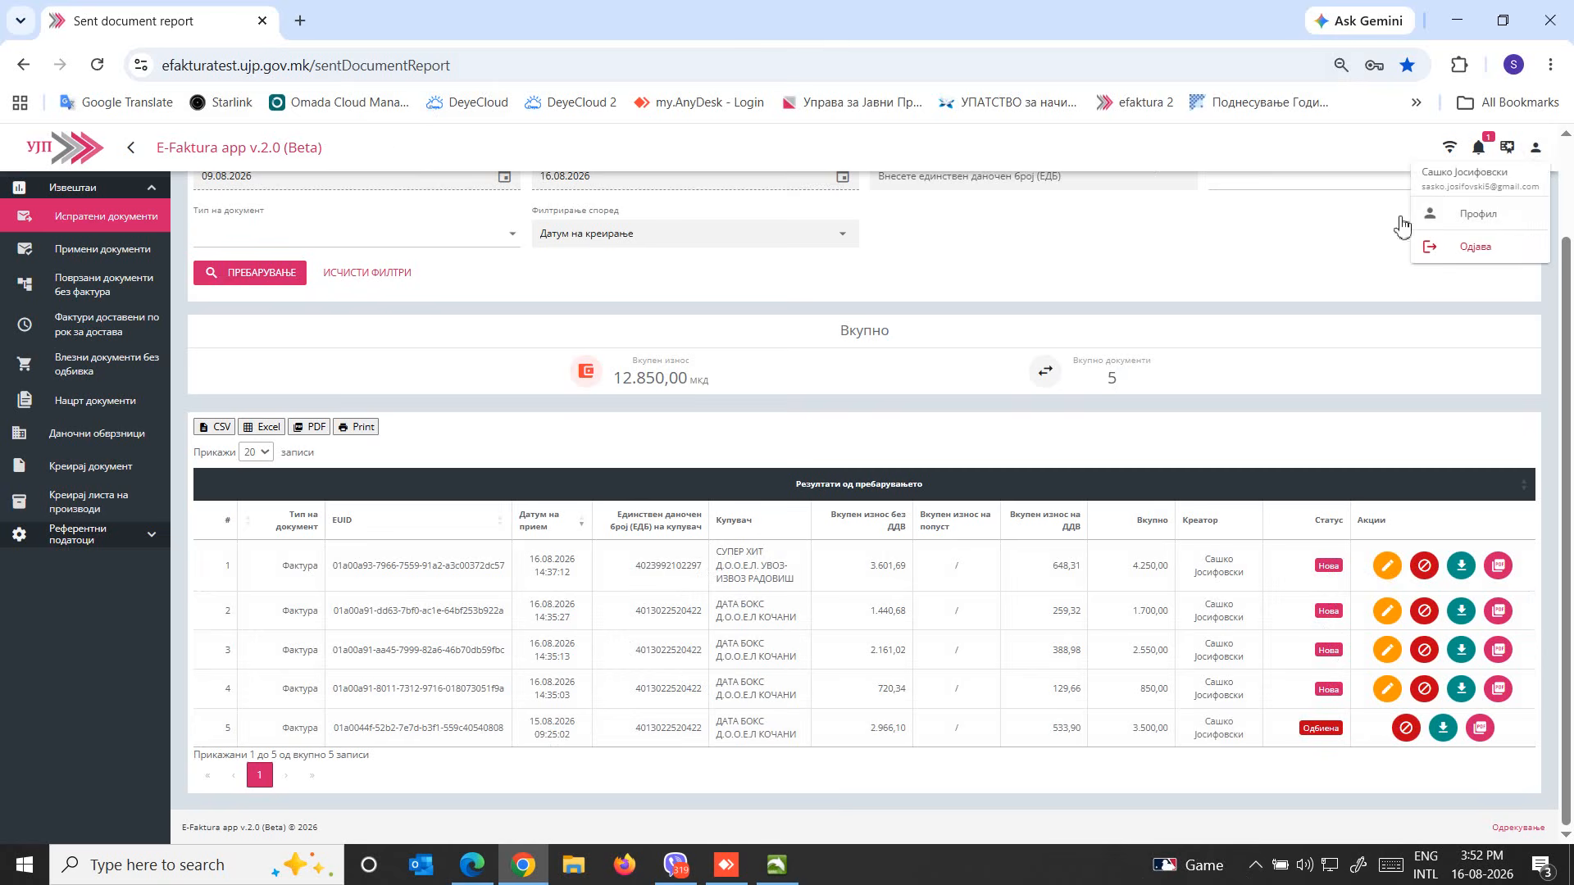
{"action": "left_click", "coordinate": [130, 147]}
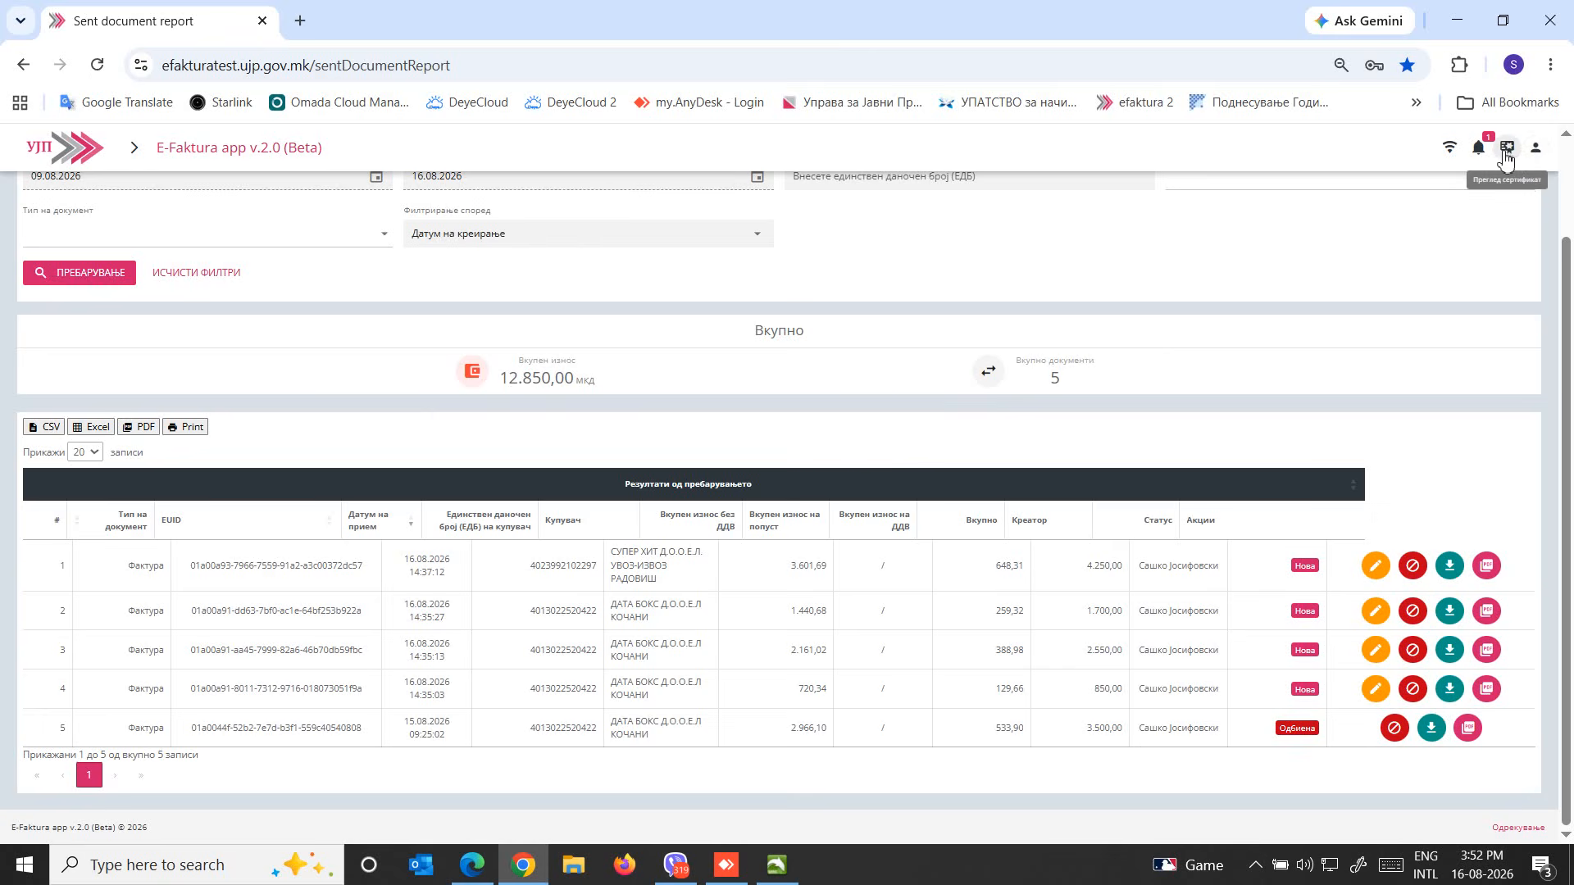
{"action": "left_click", "coordinate": [1505, 153]}
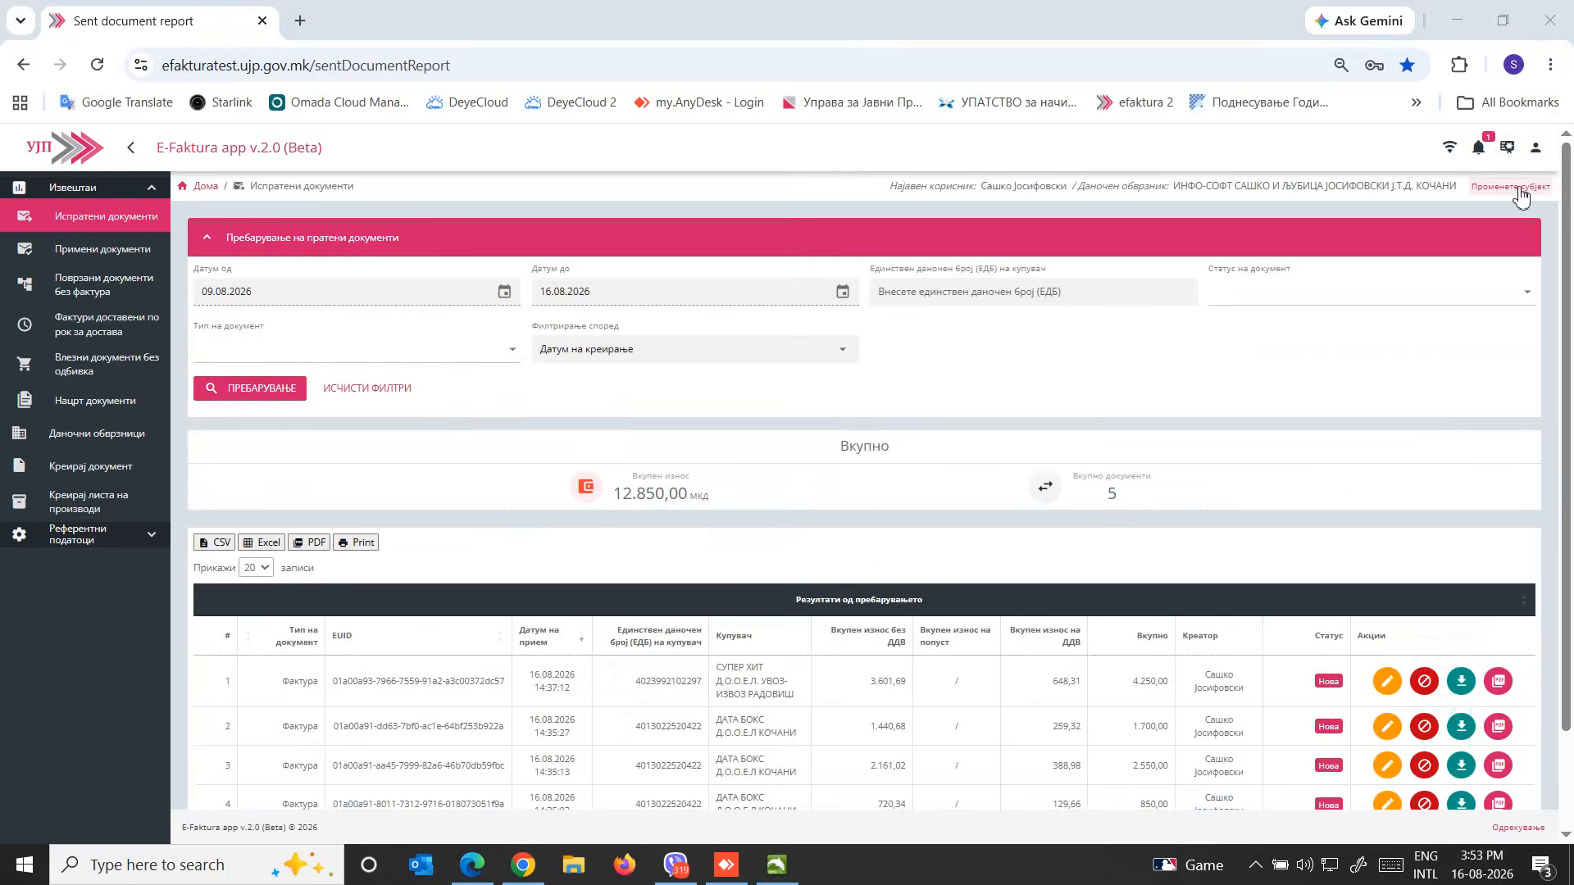
Change the active company to ДАТА БОКС and search its received documents for 09.08.2026 to 16.08.2026
{"action": "left_click", "coordinate": [1519, 189]}
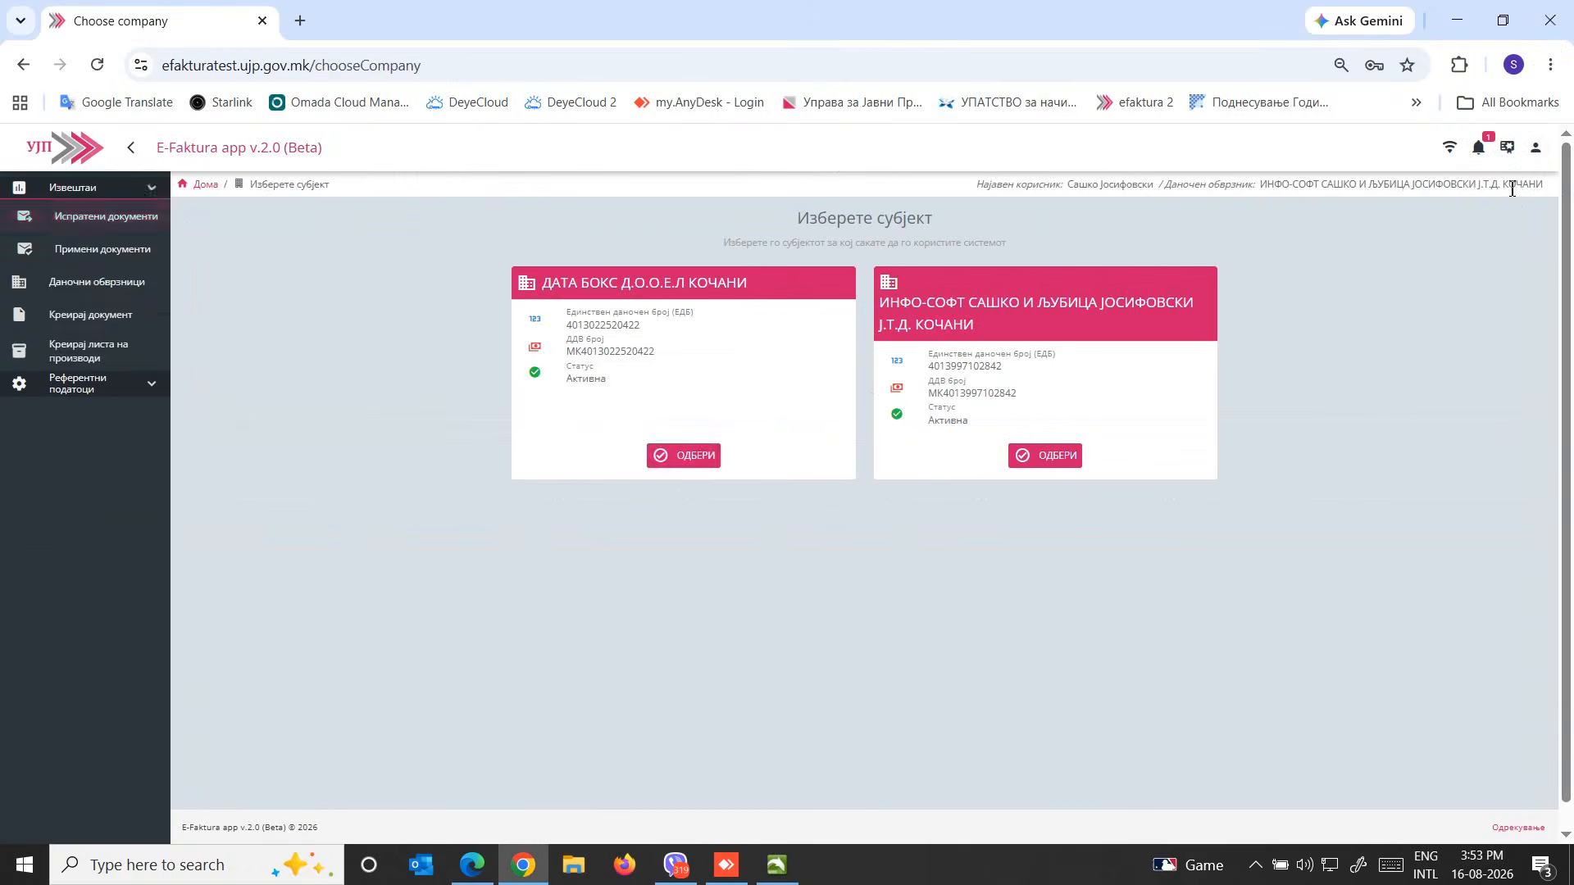
{"action": "left_click", "coordinate": [691, 457]}
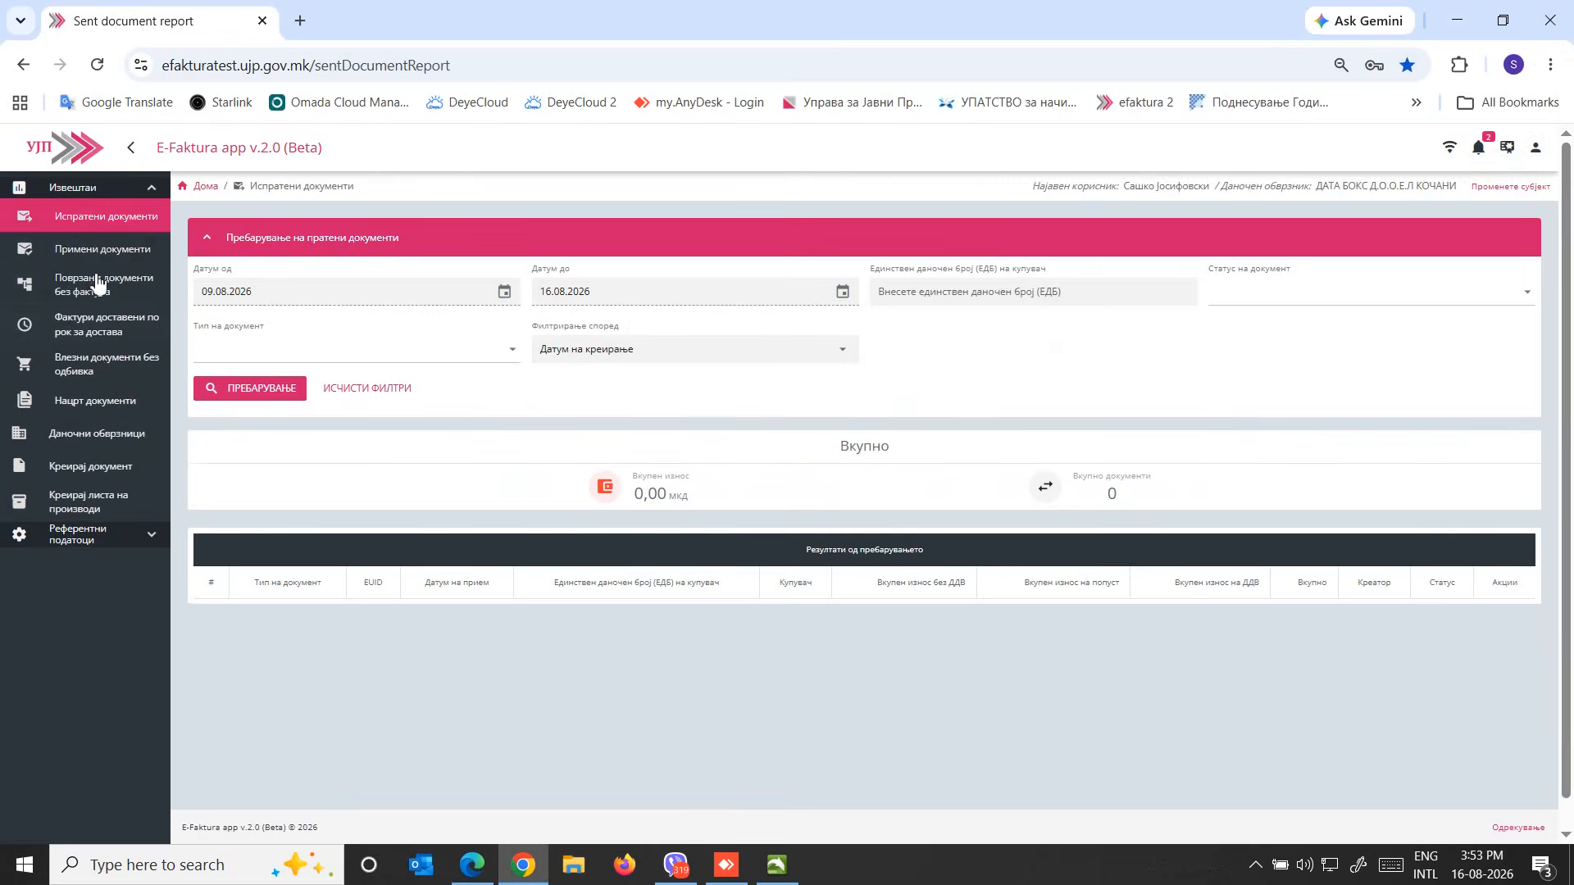
{"action": "left_click", "coordinate": [86, 255]}
{"action": "left_click", "coordinate": [246, 390]}
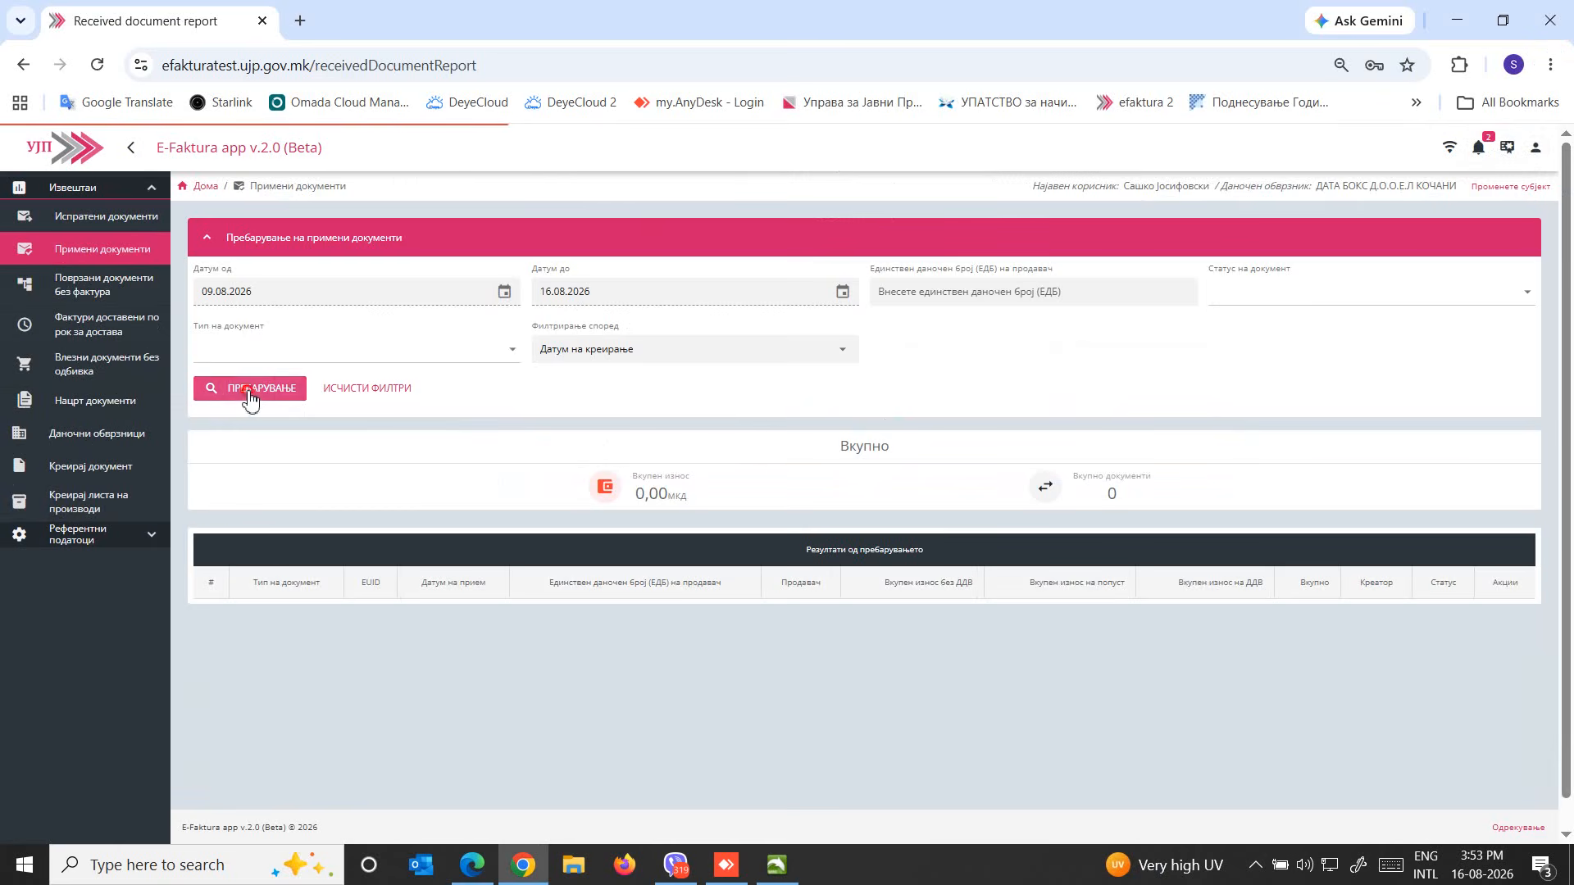
{"action": "scroll", "coordinate": [1132, 551], "scroll_direction": "down", "scroll_amount": 2}
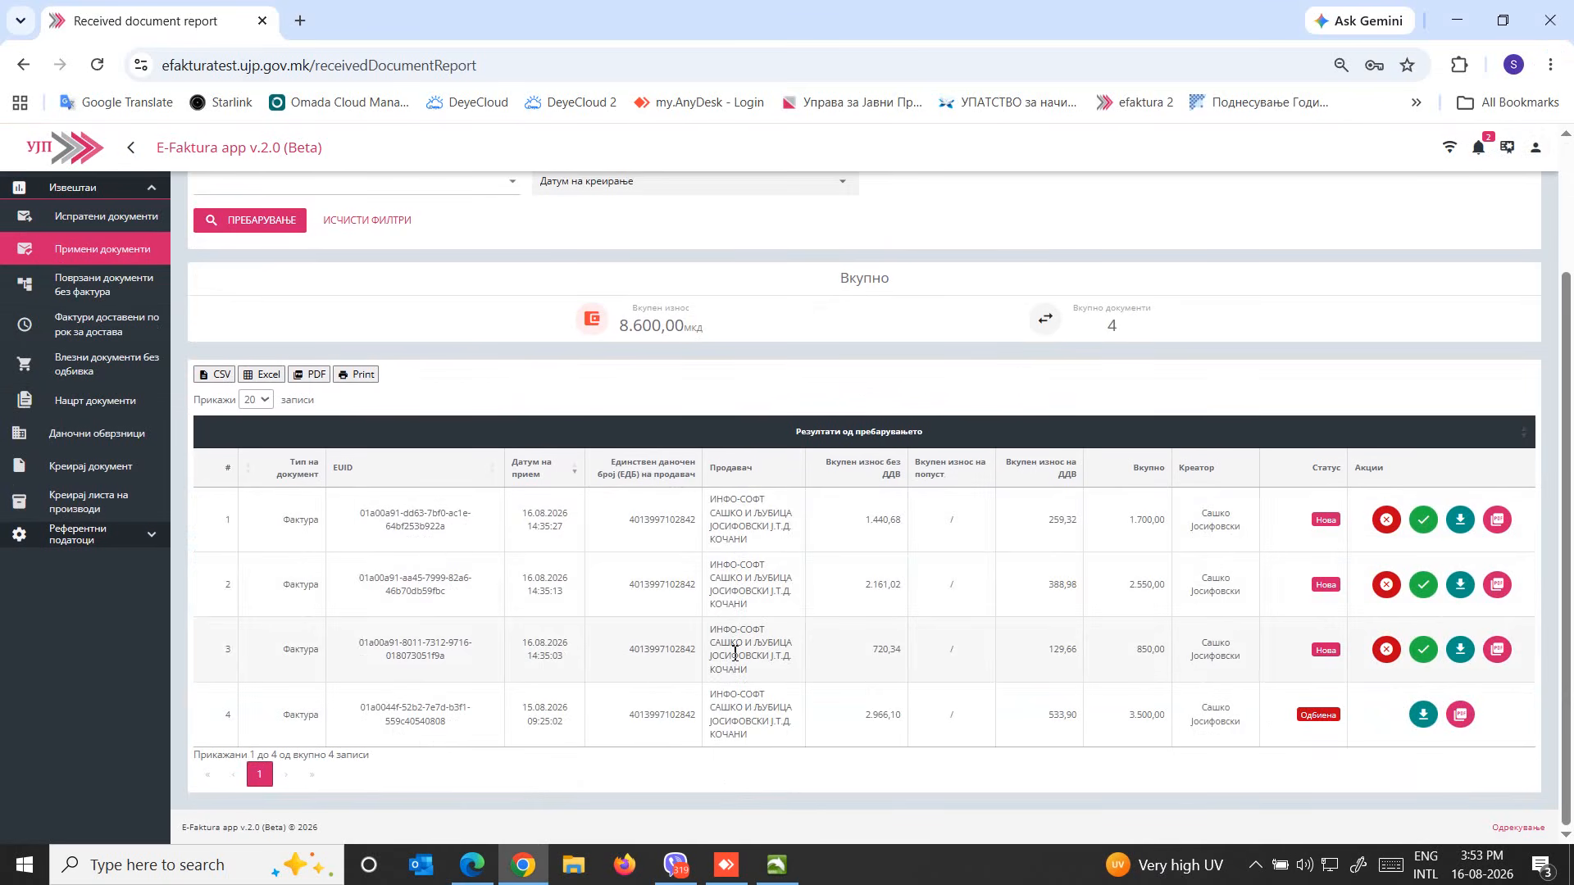
Try to open the PDF of the 2.550,00 received invoice and to accept that invoice on the portal
{"action": "left_click", "coordinate": [1497, 585]}
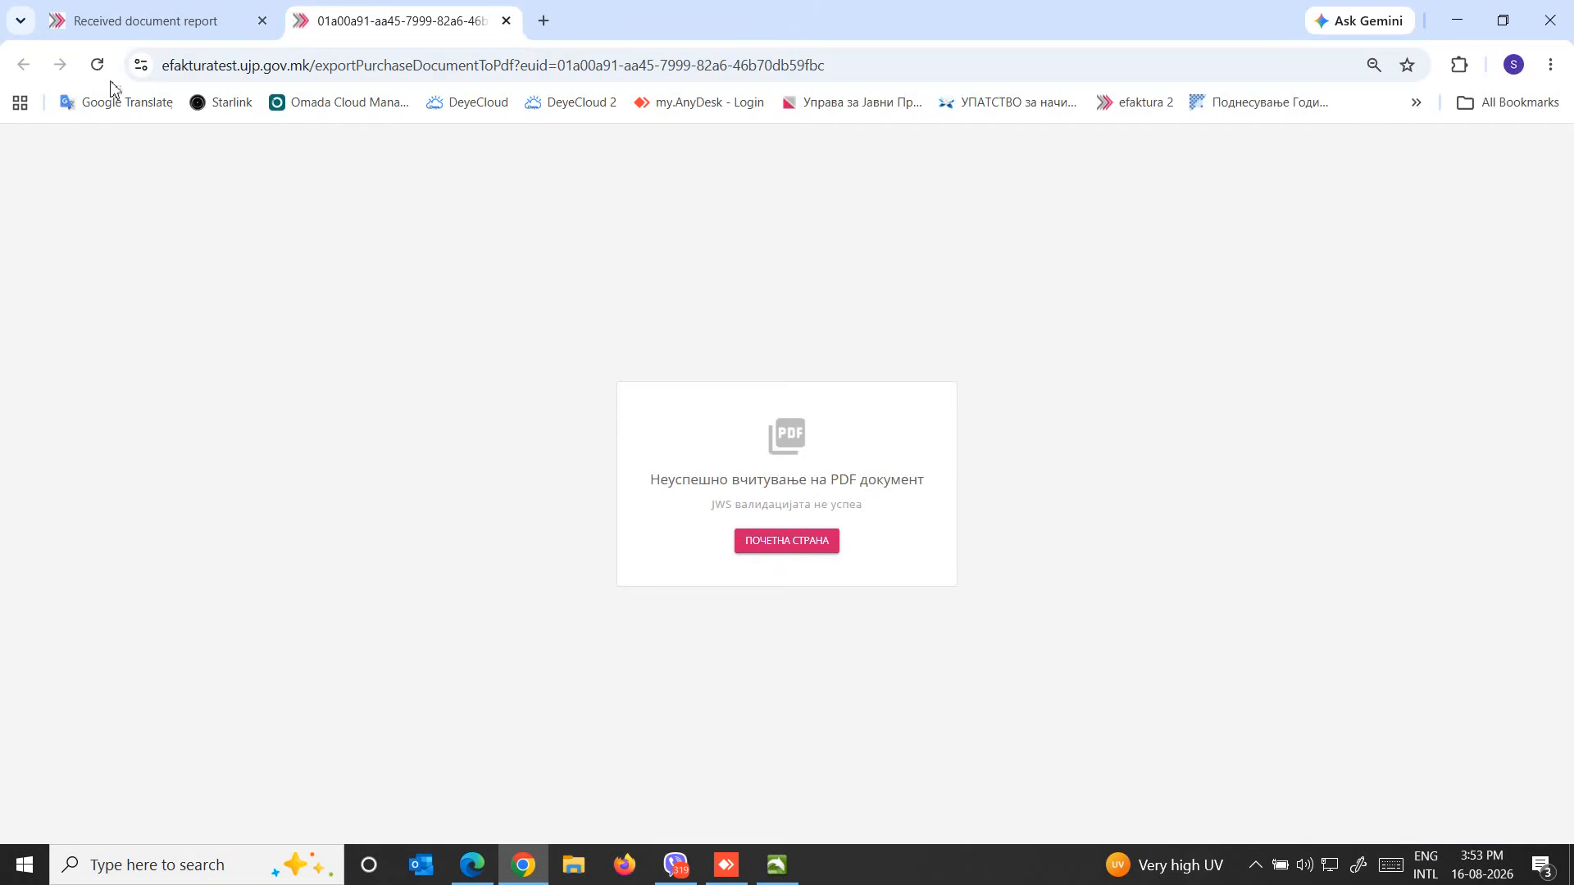
{"action": "left_click", "coordinate": [506, 21]}
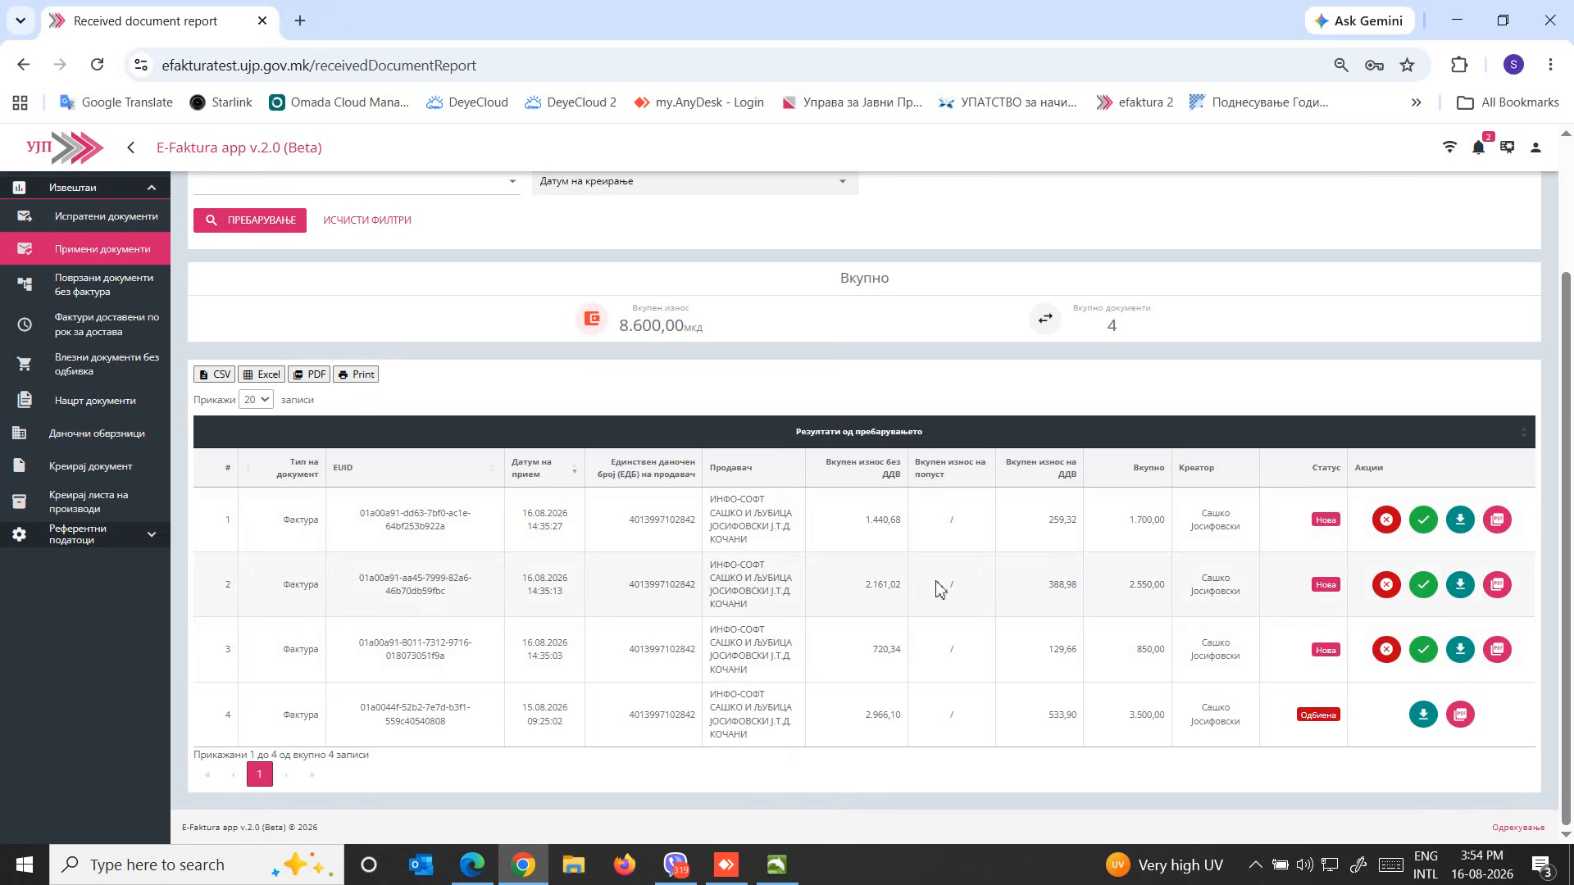
{"action": "left_click", "coordinate": [1423, 587]}
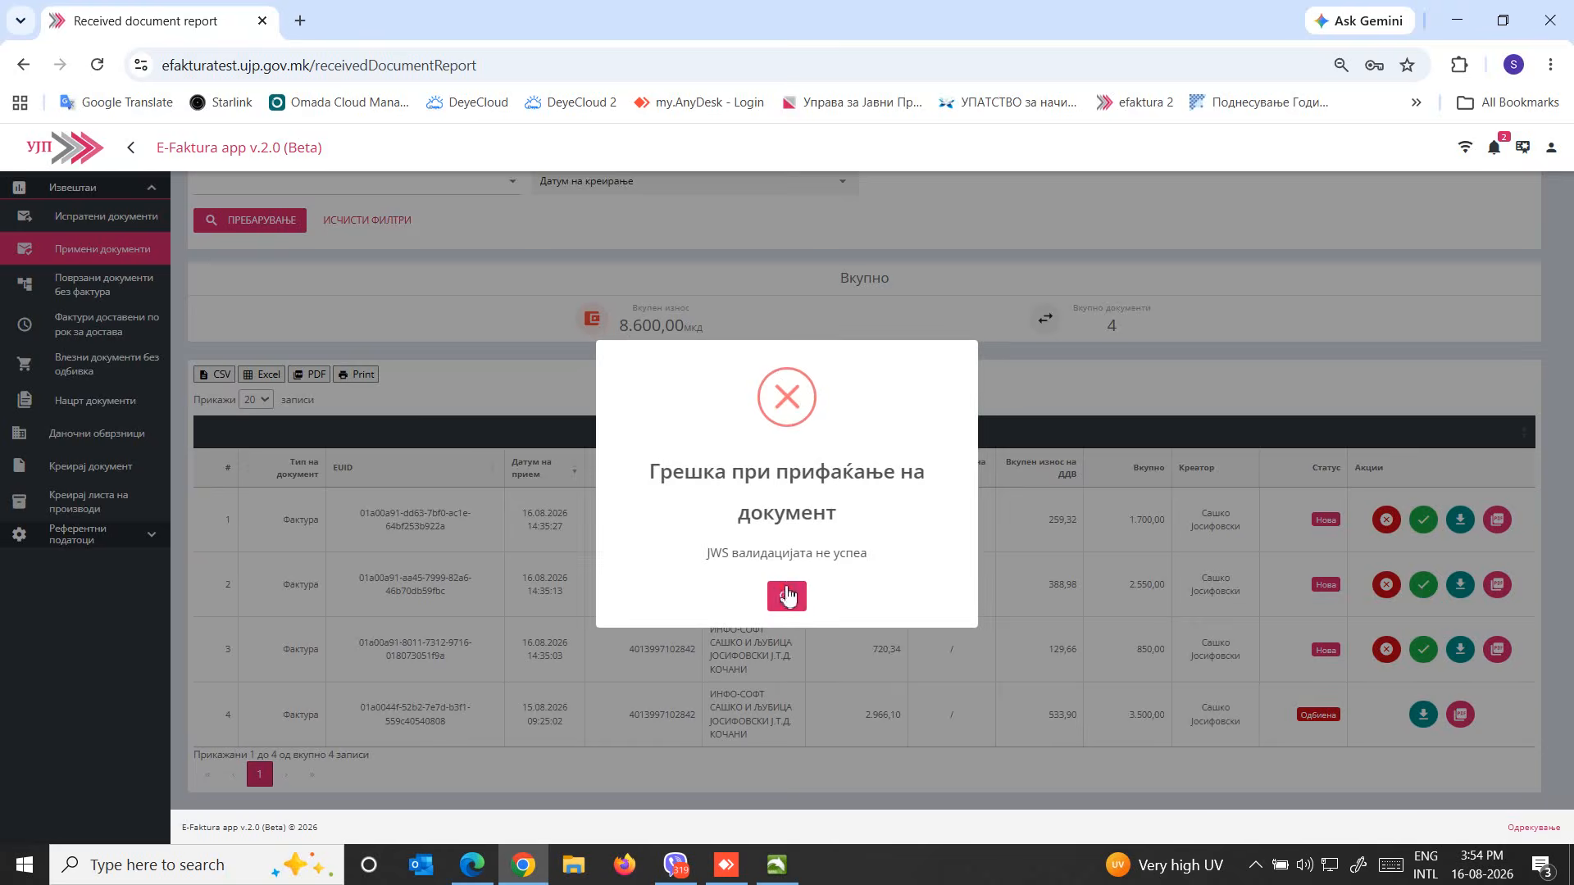
{"action": "left_click", "coordinate": [787, 596]}
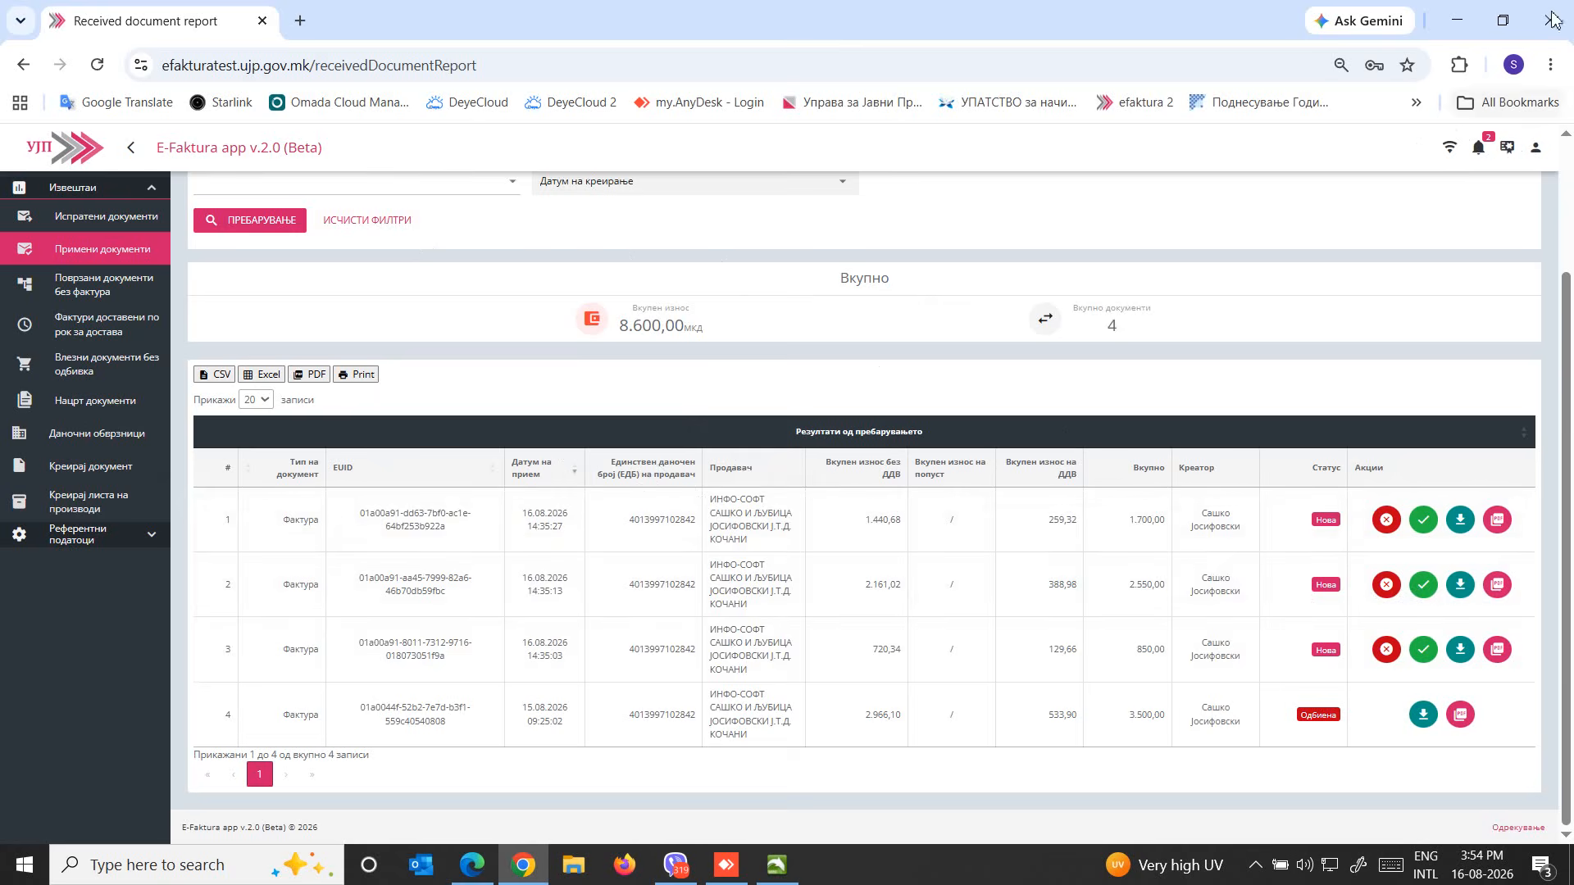
Return to MyGPM INFO Operativno, select client ДАТА БОКС дооел, and open the Излез page of Материјална евиденција
{"action": "left_click", "coordinate": [1457, 20]}
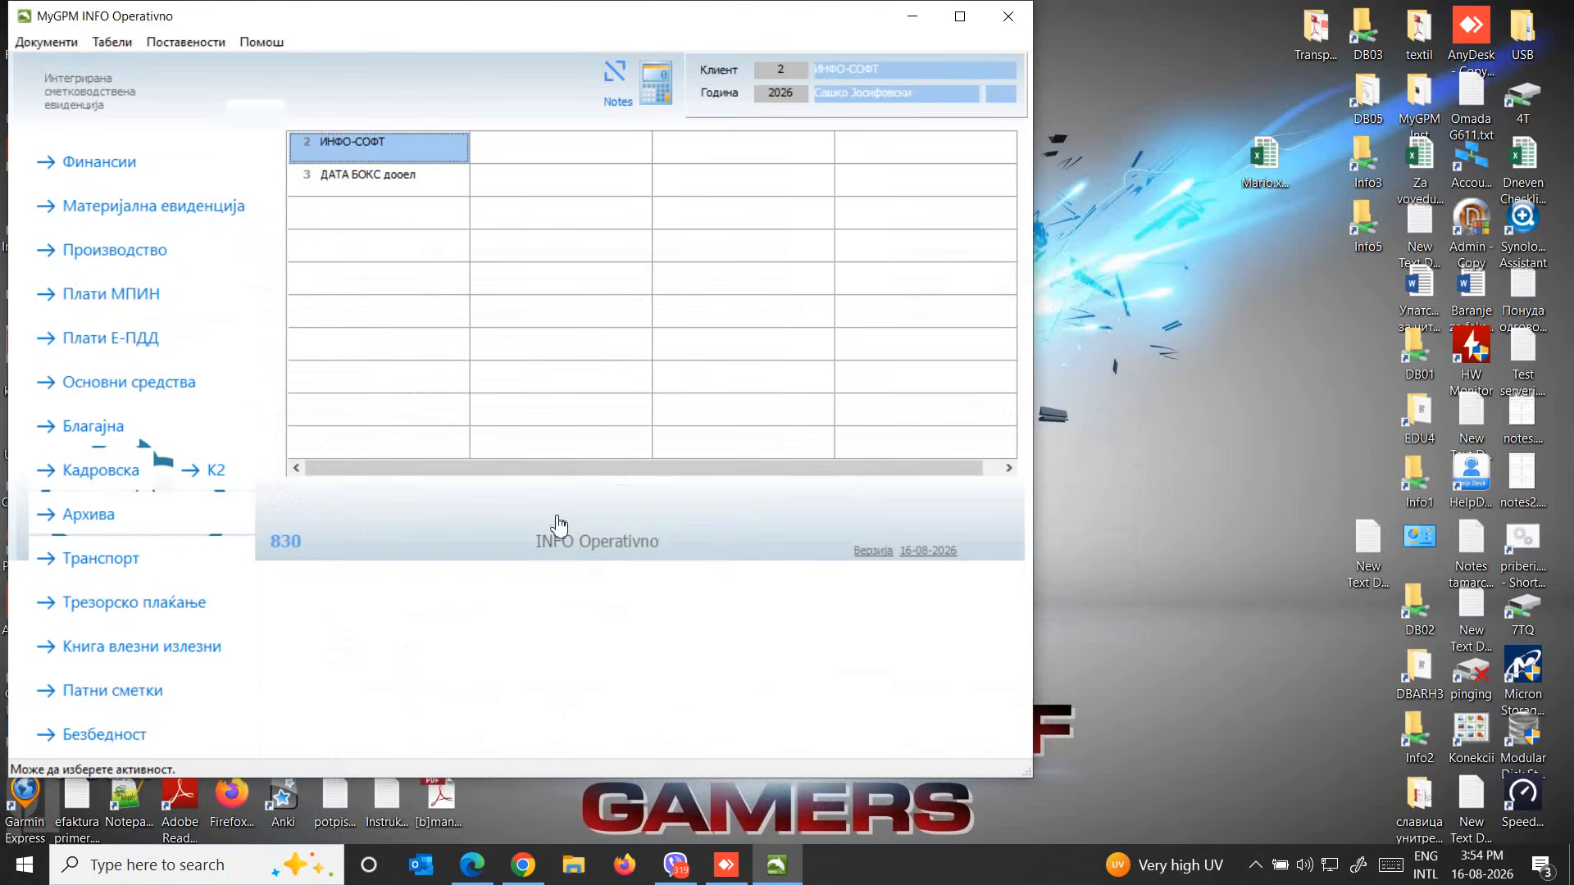
{"action": "left_click", "coordinate": [342, 182]}
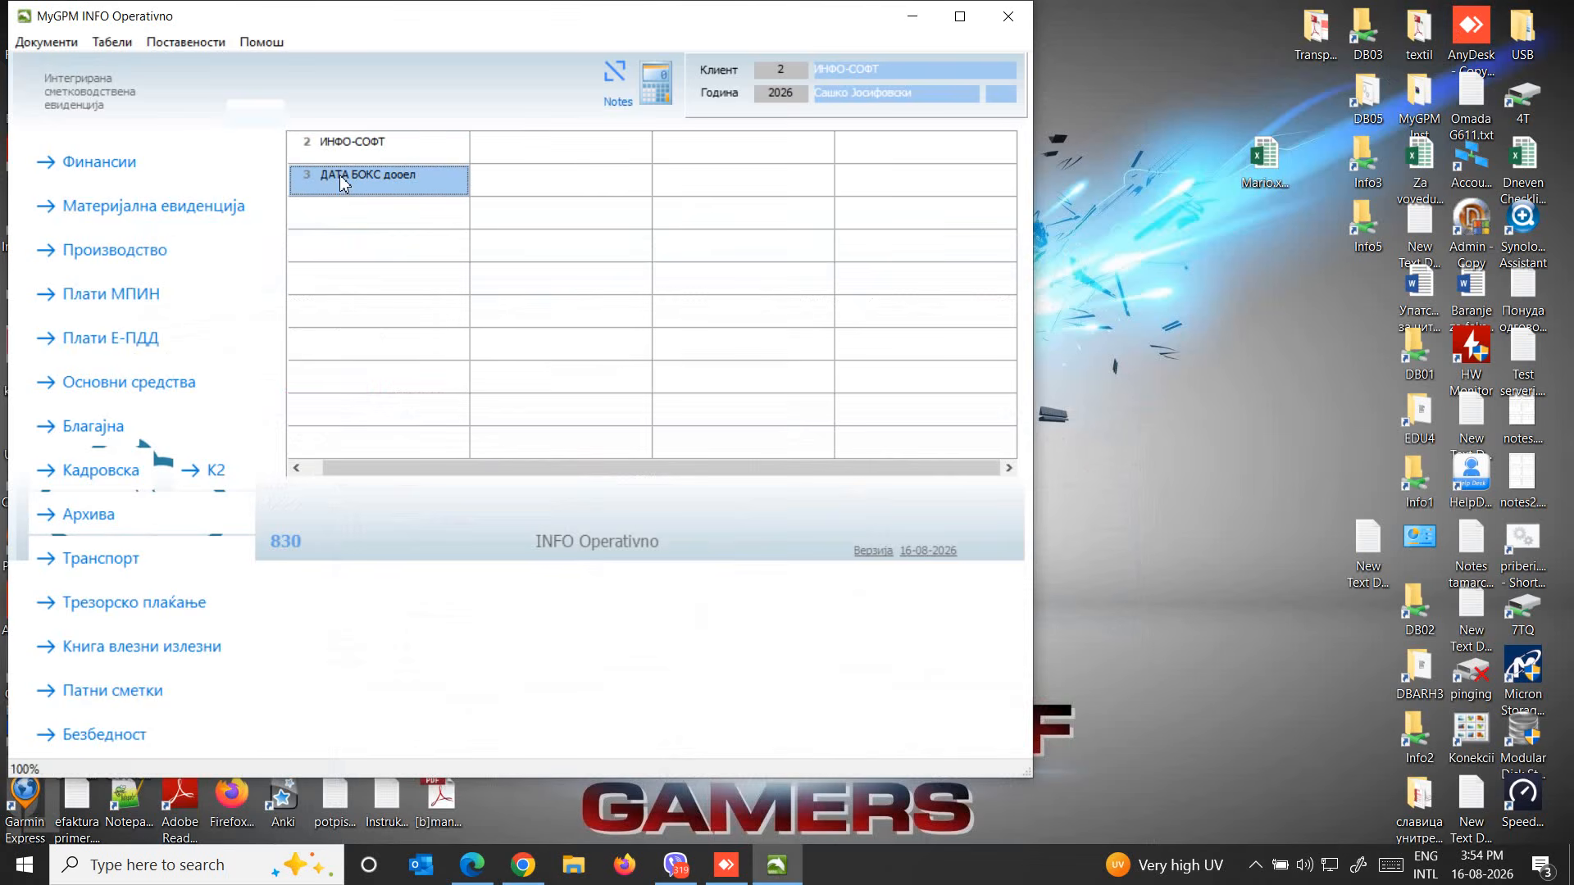
{"action": "left_click", "coordinate": [96, 211]}
{"action": "left_click", "coordinate": [187, 188]}
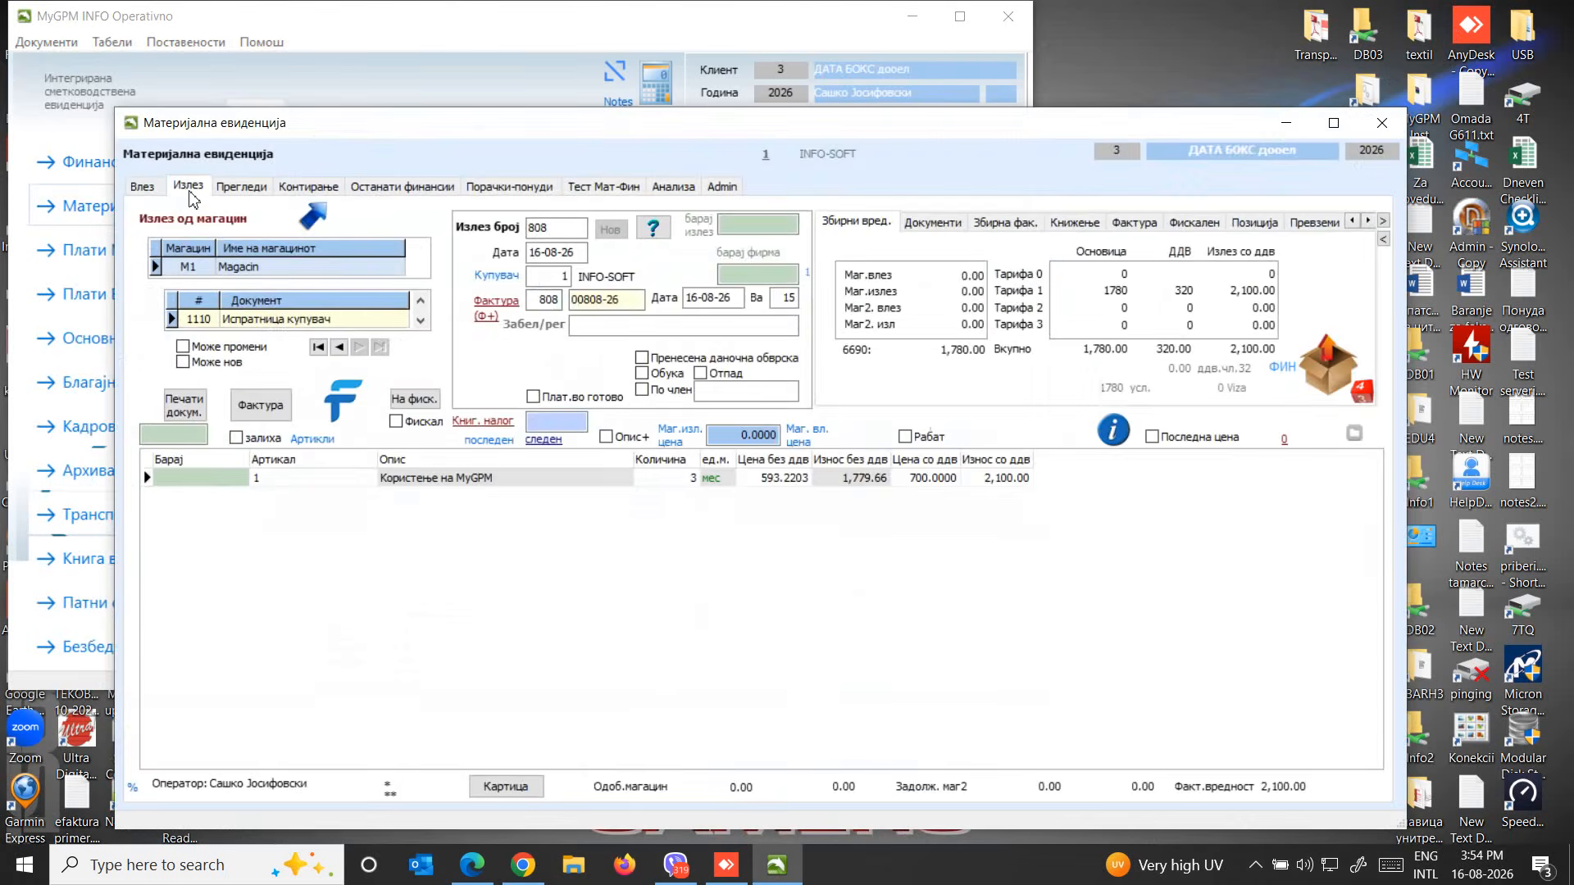
Open the Влезни фактури list in the Е-Фактура window and refresh it
{"action": "left_click", "coordinate": [339, 405]}
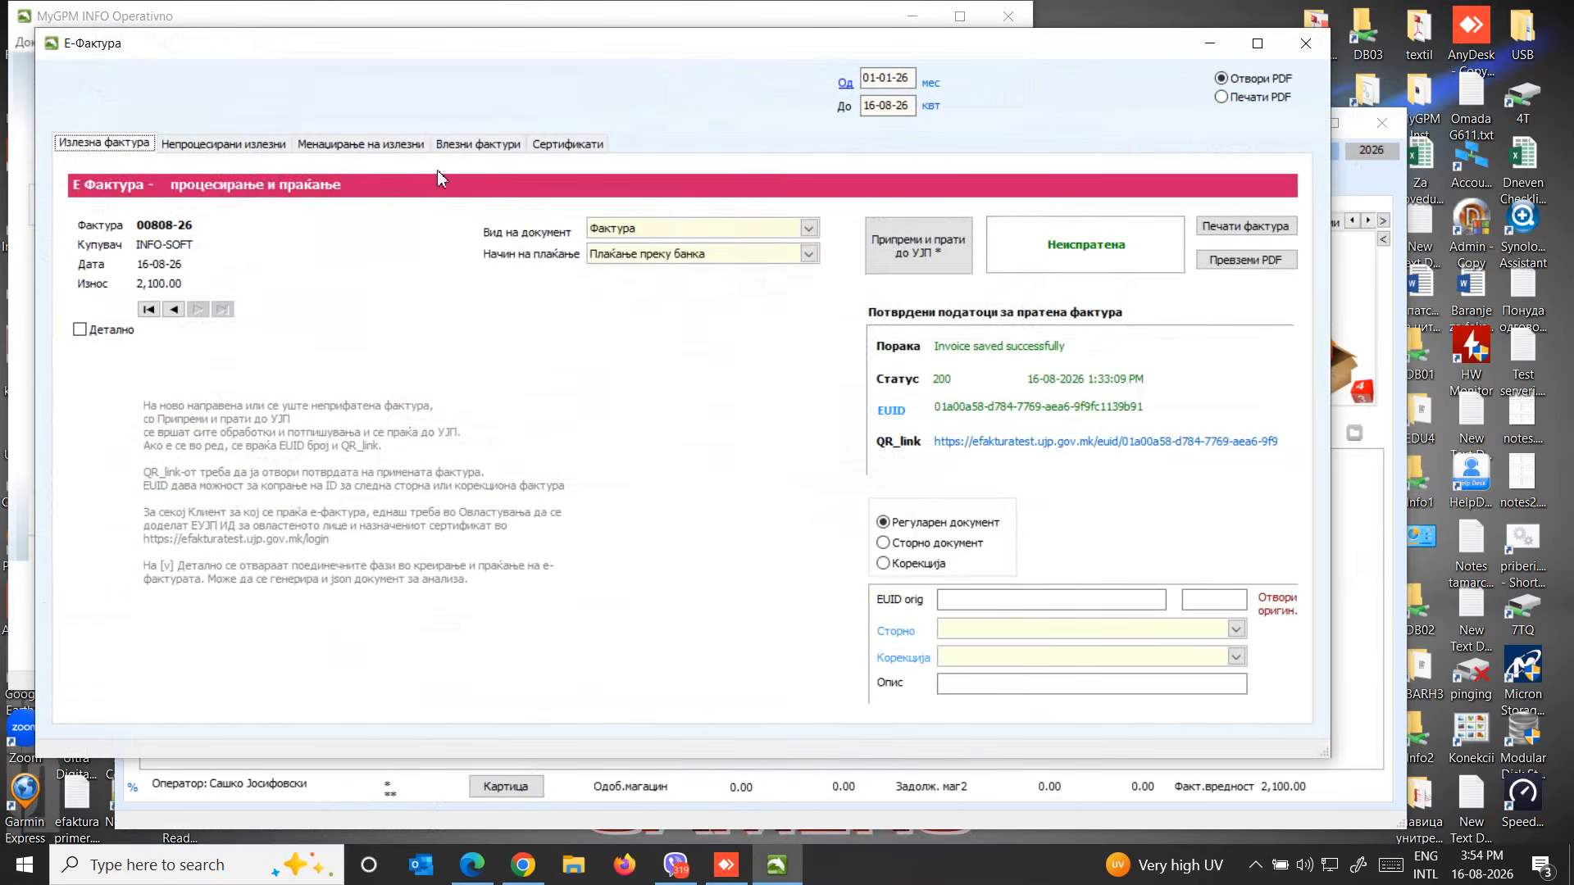
{"action": "left_click", "coordinate": [474, 146]}
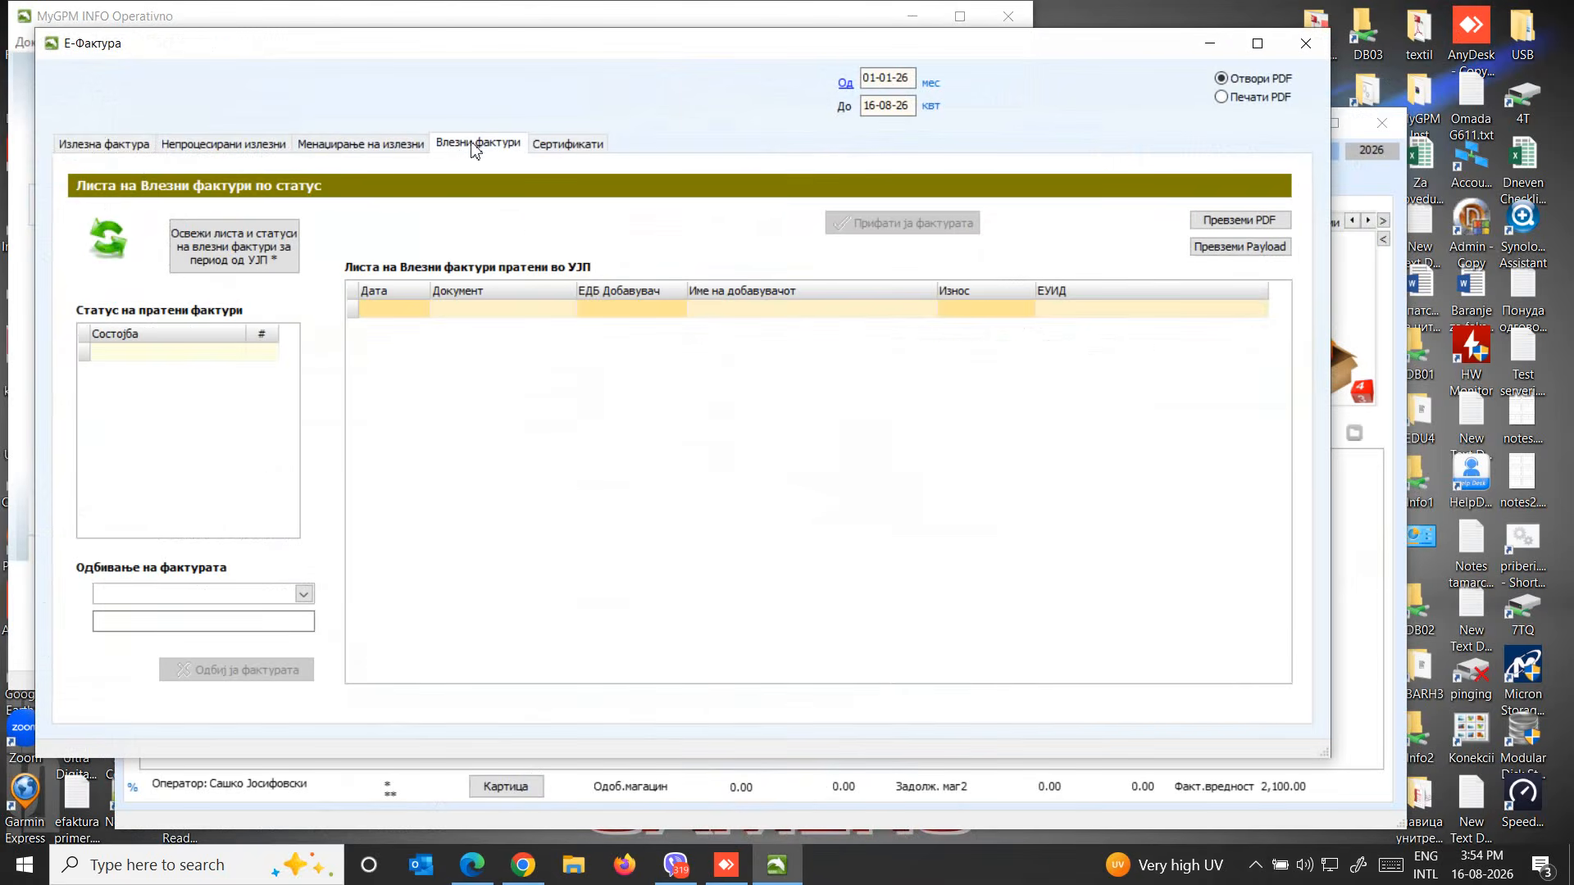
{"action": "left_click", "coordinate": [110, 242]}
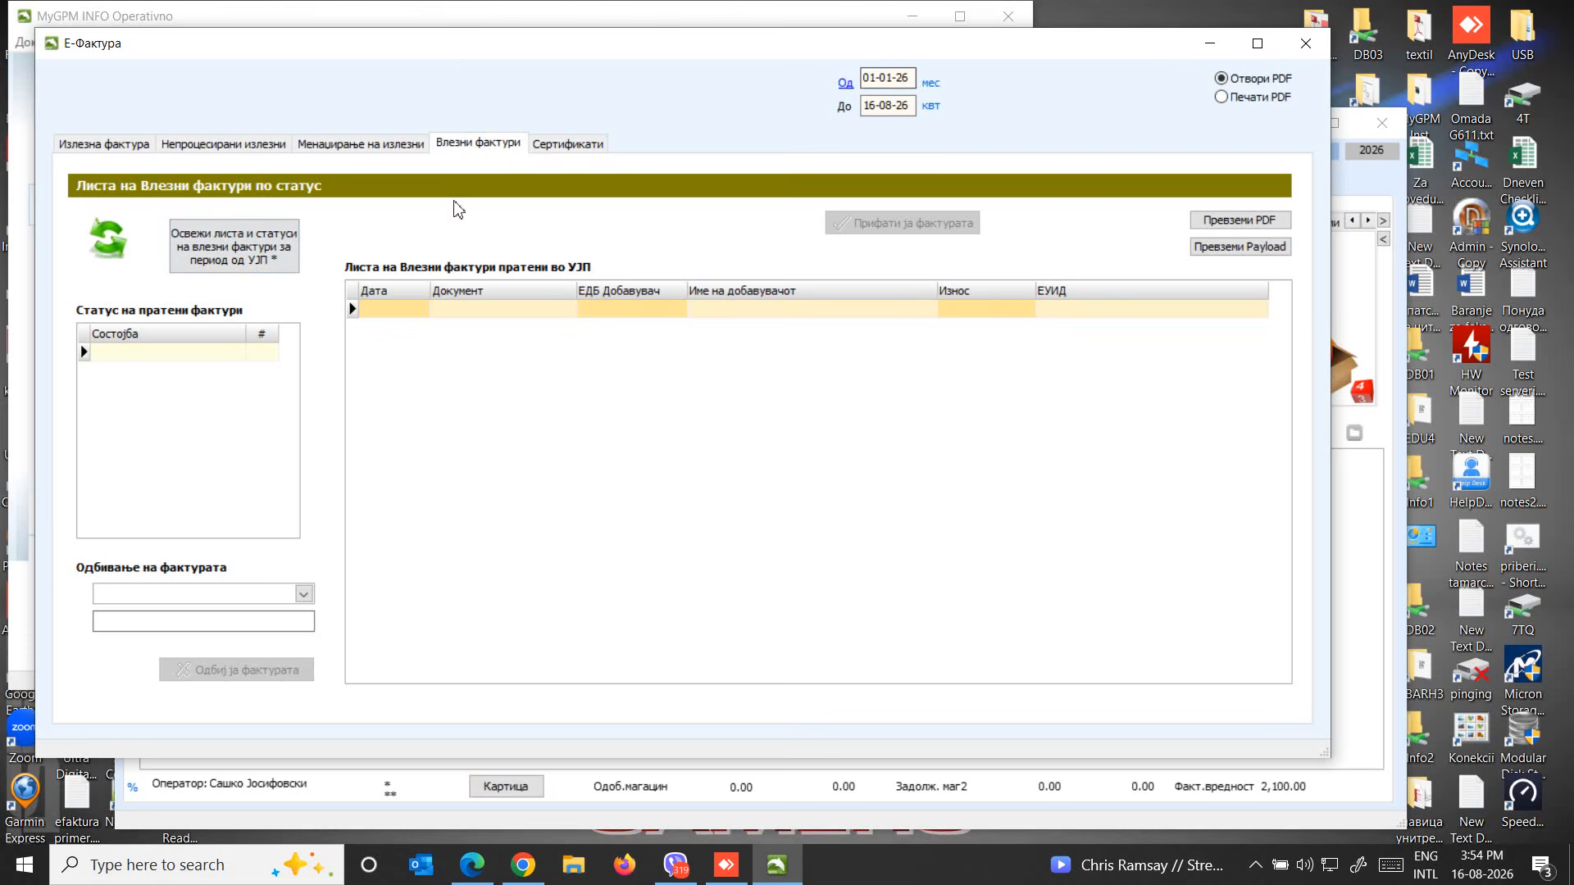
Set the period for the incoming invoices from 01-08-26 to 16-08-26
{"action": "left_click", "coordinate": [931, 85]}
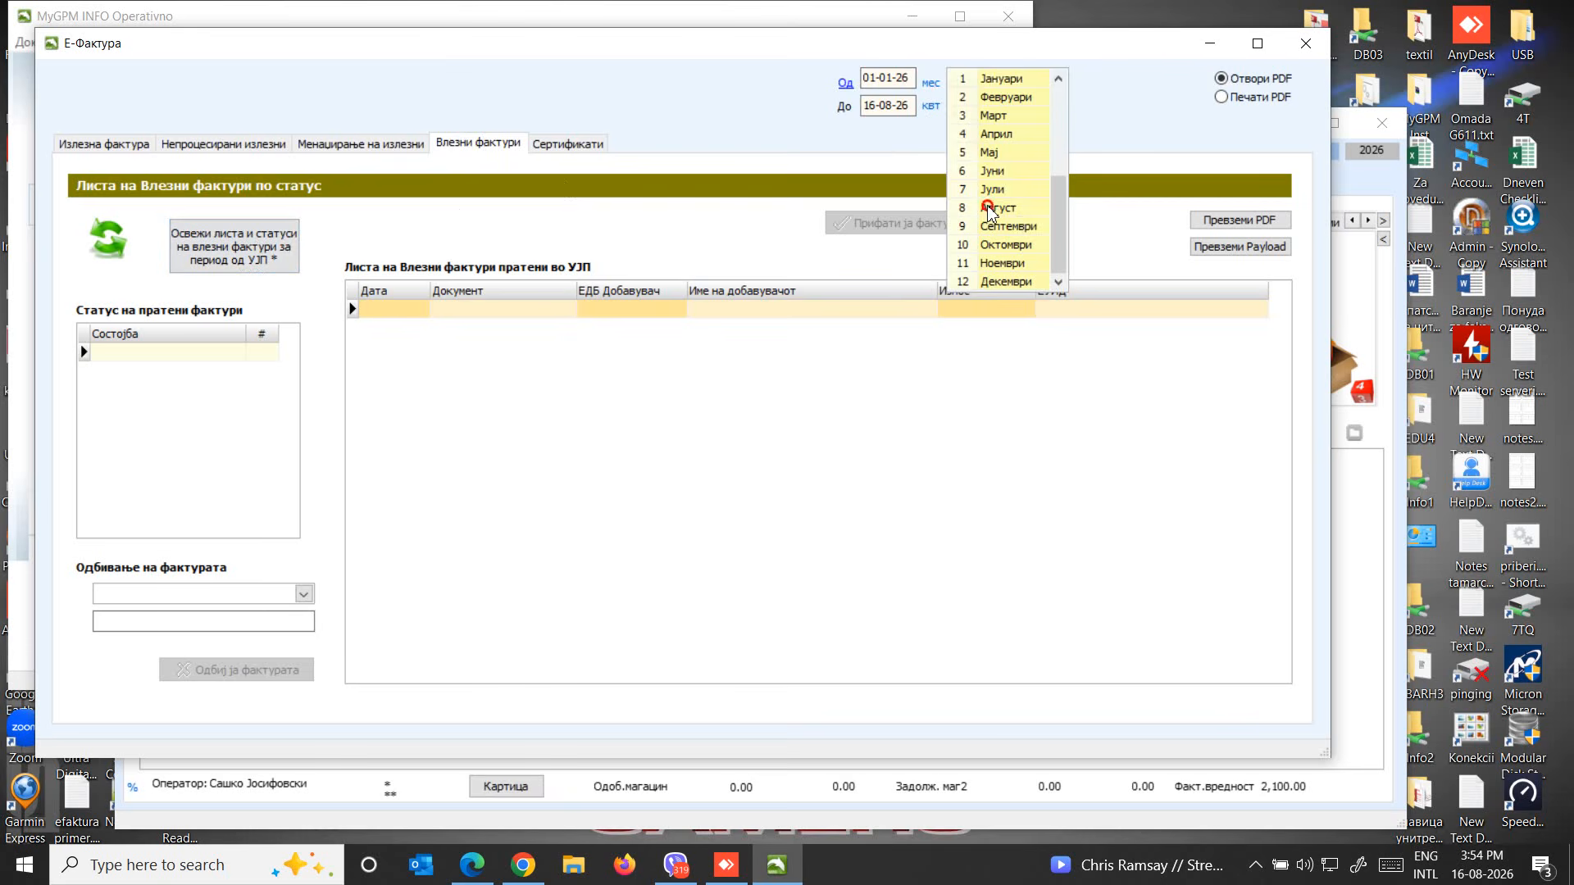
{"action": "left_click", "coordinate": [984, 207]}
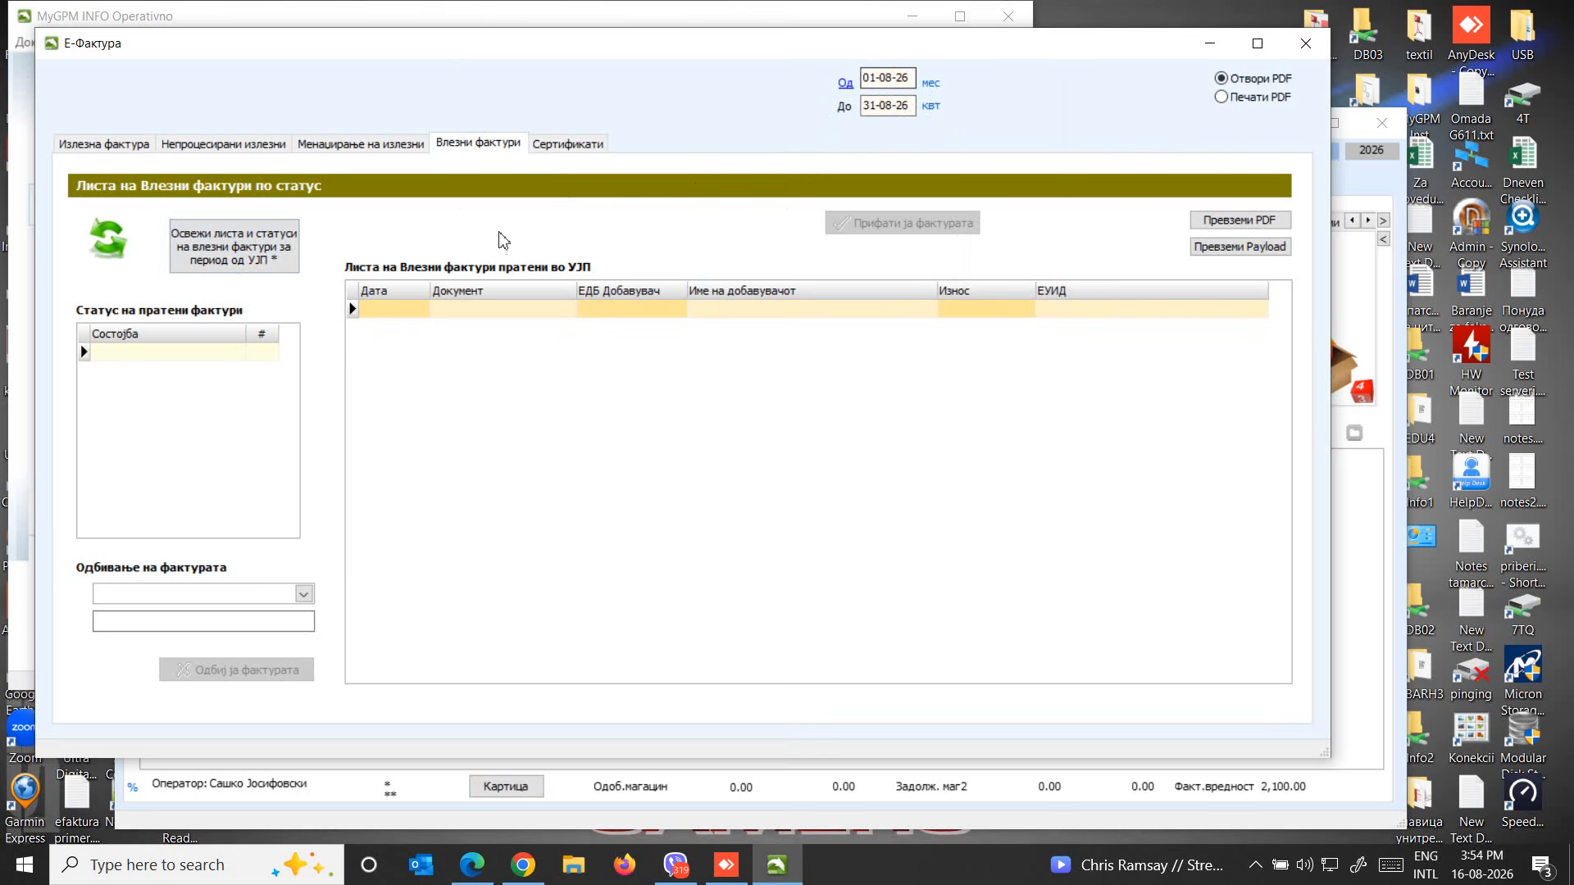
{"action": "left_click", "coordinate": [867, 105]}
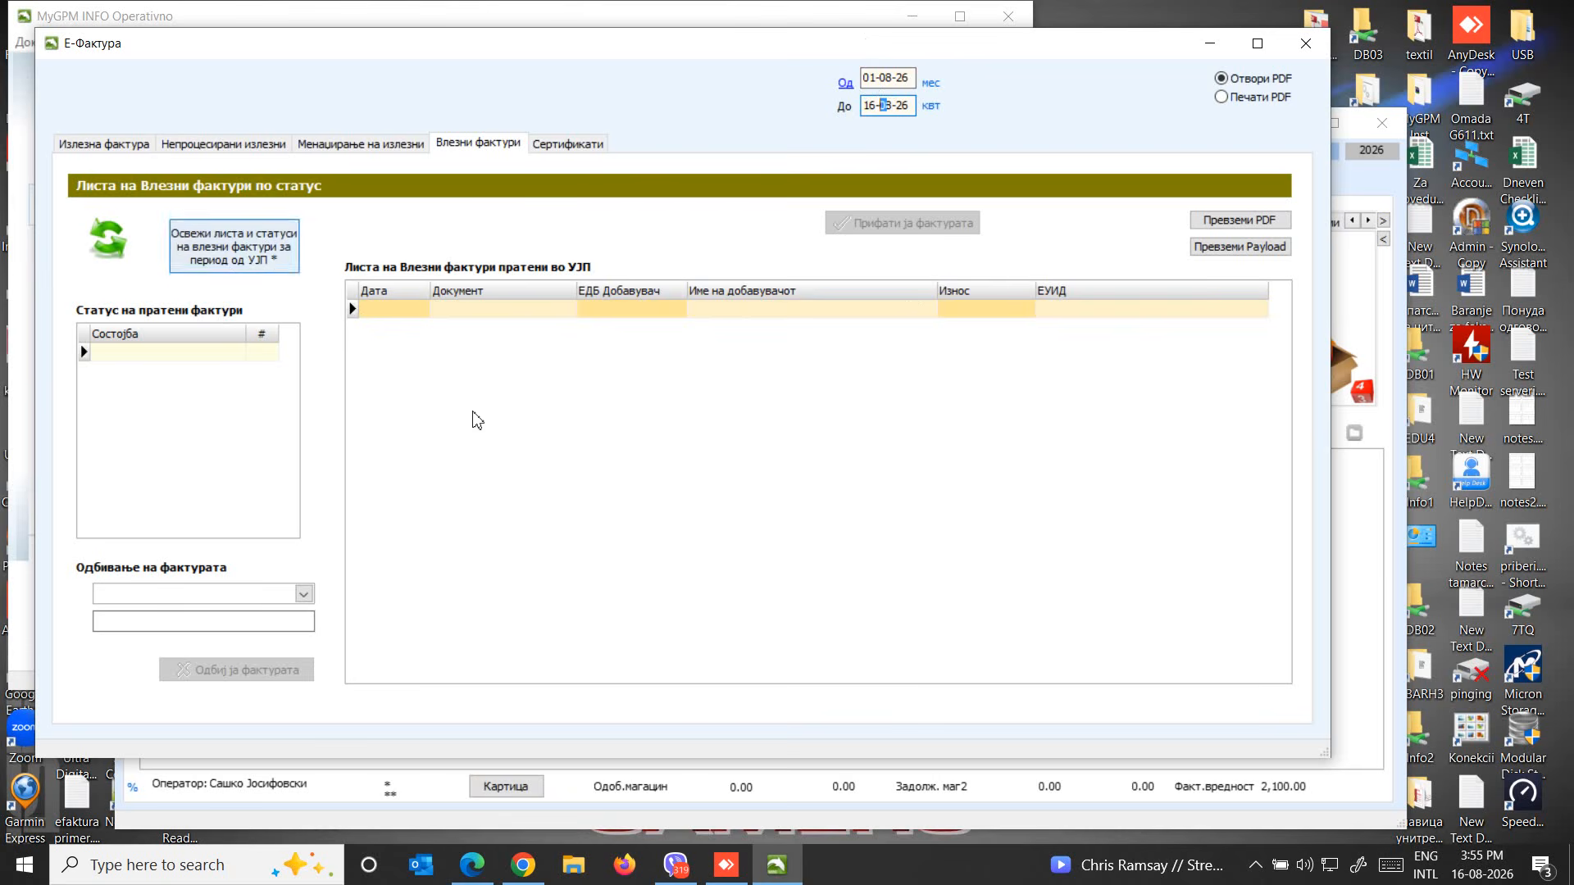
Update the incoming invoice list and statuses from УЈП for the period, authorising with the digital signature PIN
{"action": "left_click", "coordinate": [239, 252]}
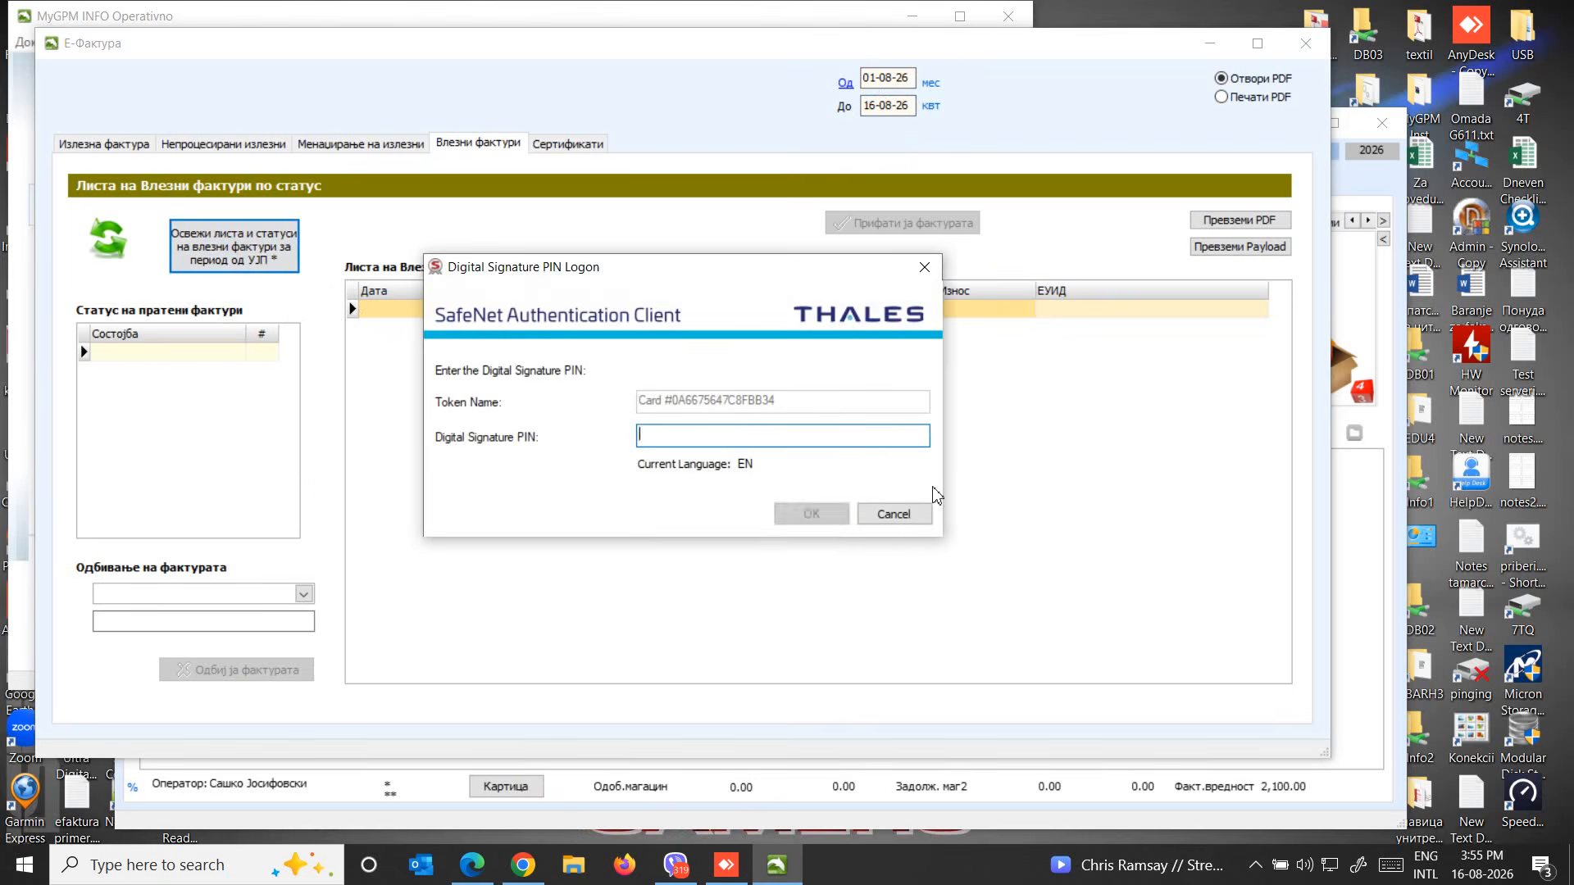
{"action": "type", "text": "**"}
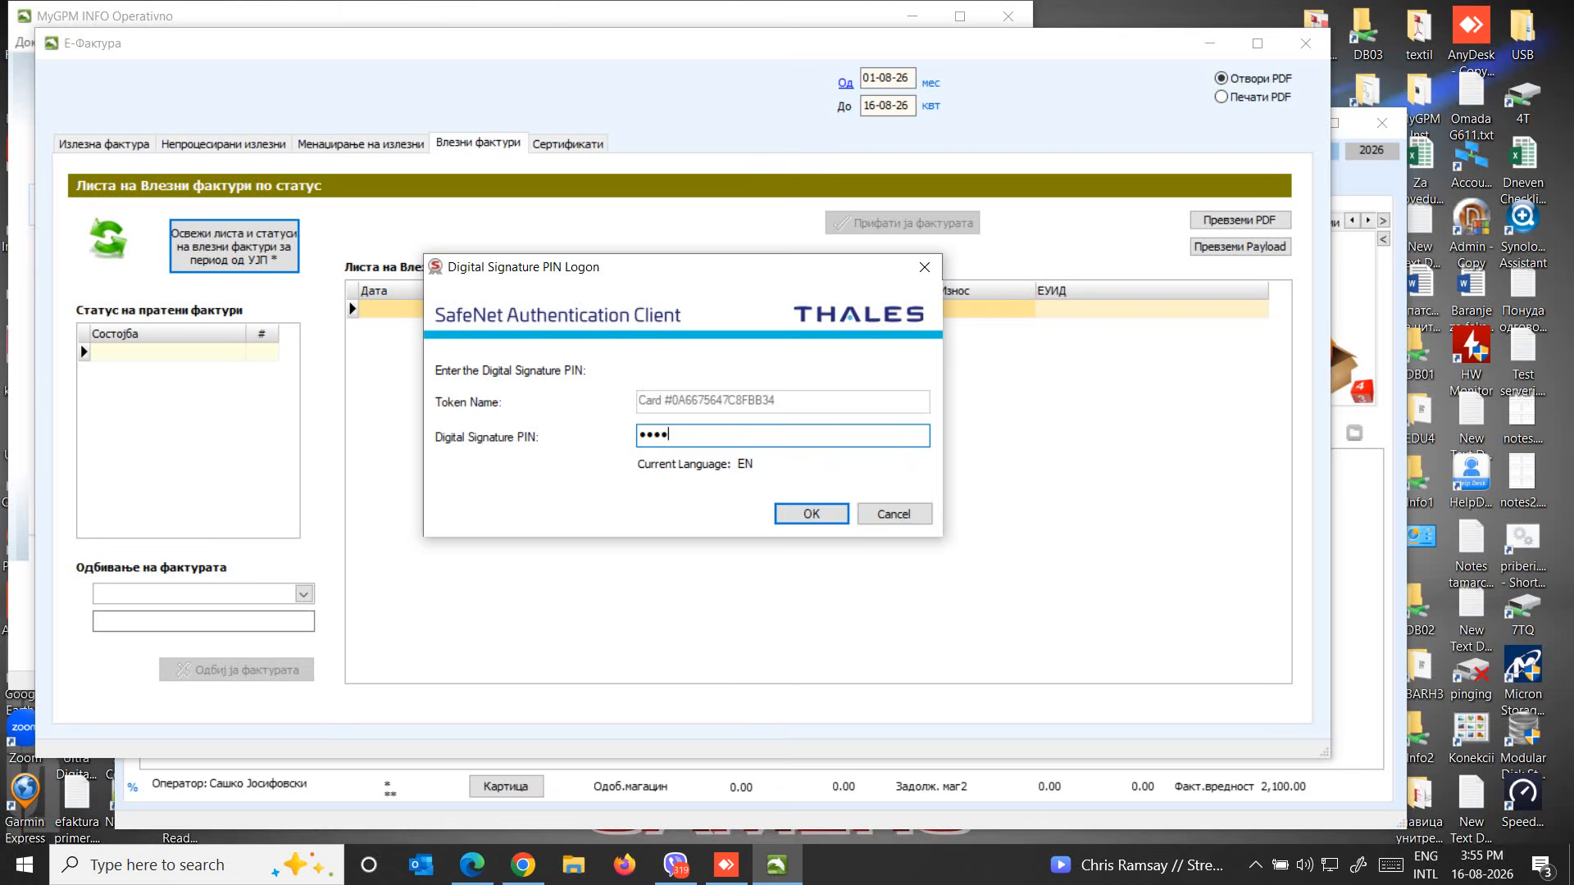
{"action": "left_click", "coordinate": [816, 517]}
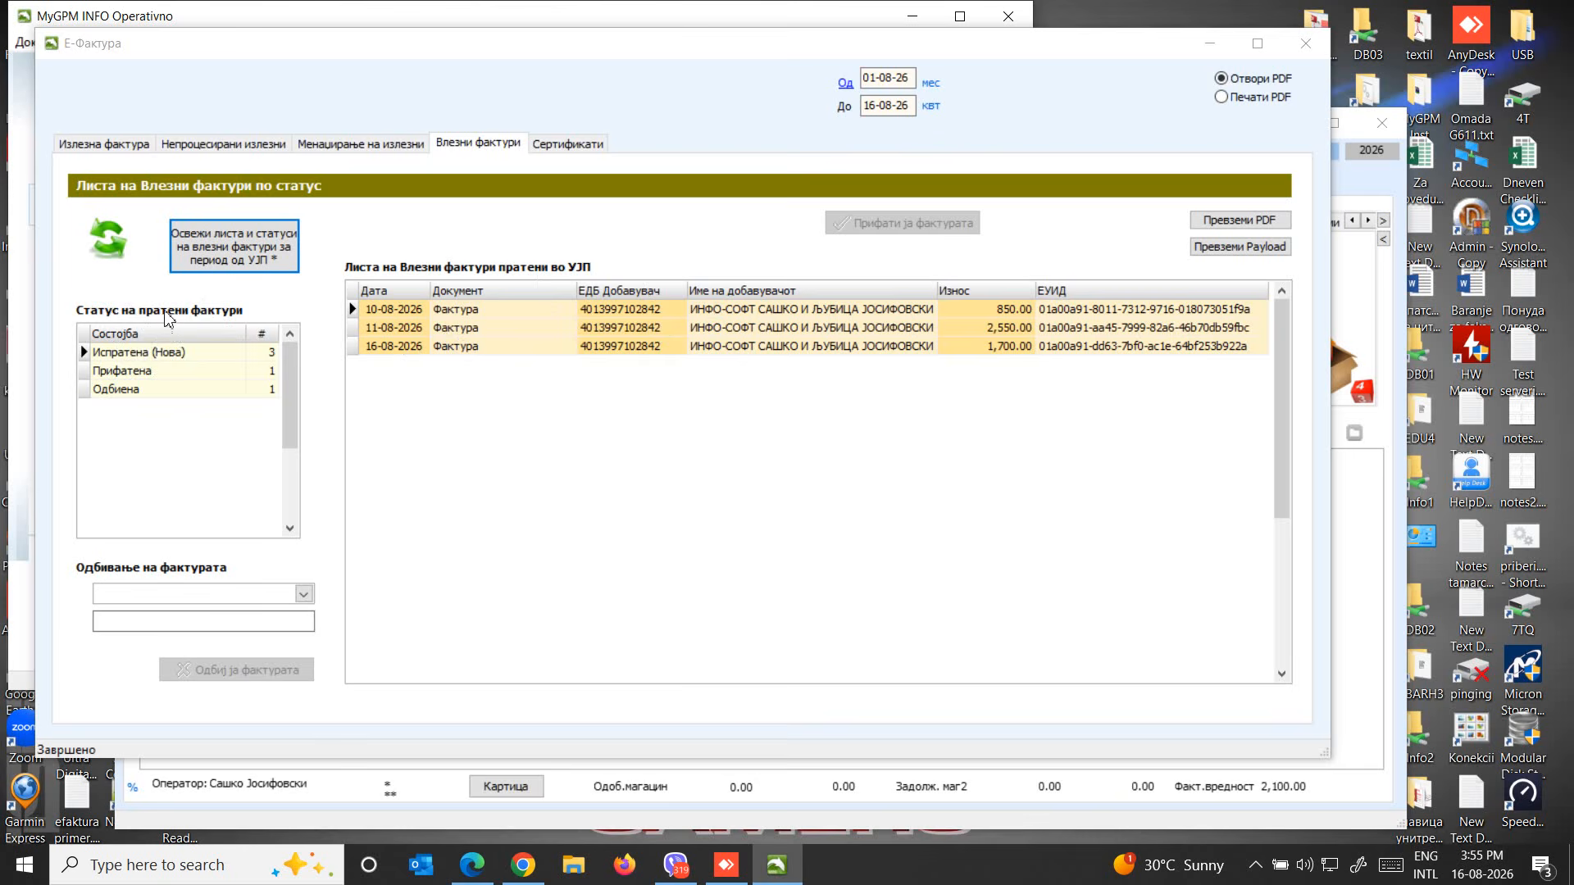
Review the incoming invoices under each status: Испратена (Нова), Прифатена and Одбиена
{"action": "left_click", "coordinate": [138, 358]}
{"action": "left_click", "coordinate": [261, 353]}
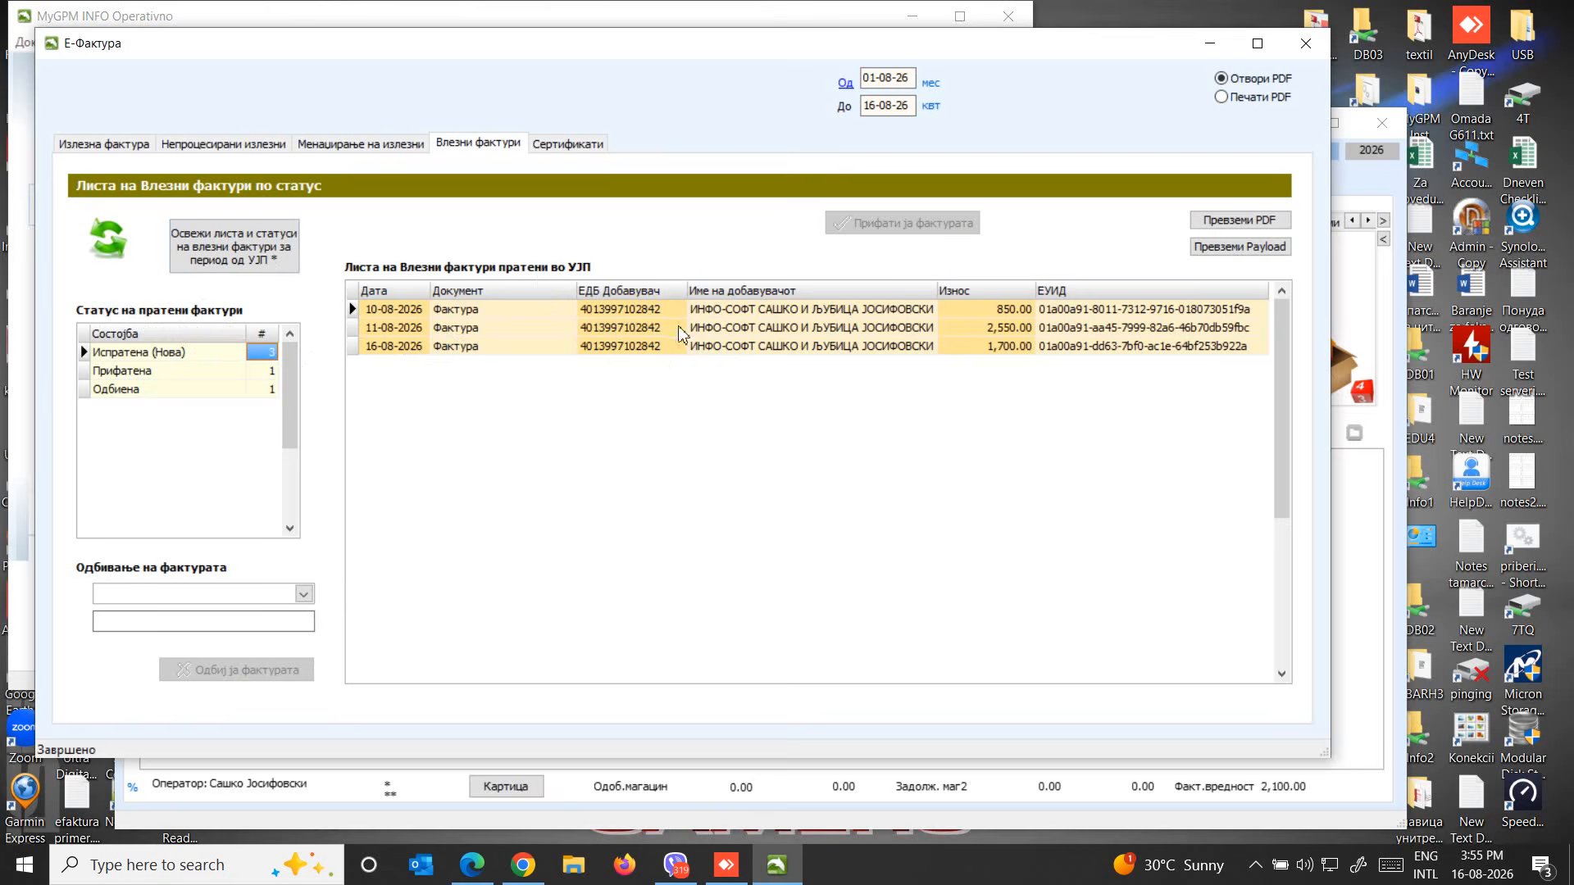
{"action": "left_click", "coordinate": [174, 370]}
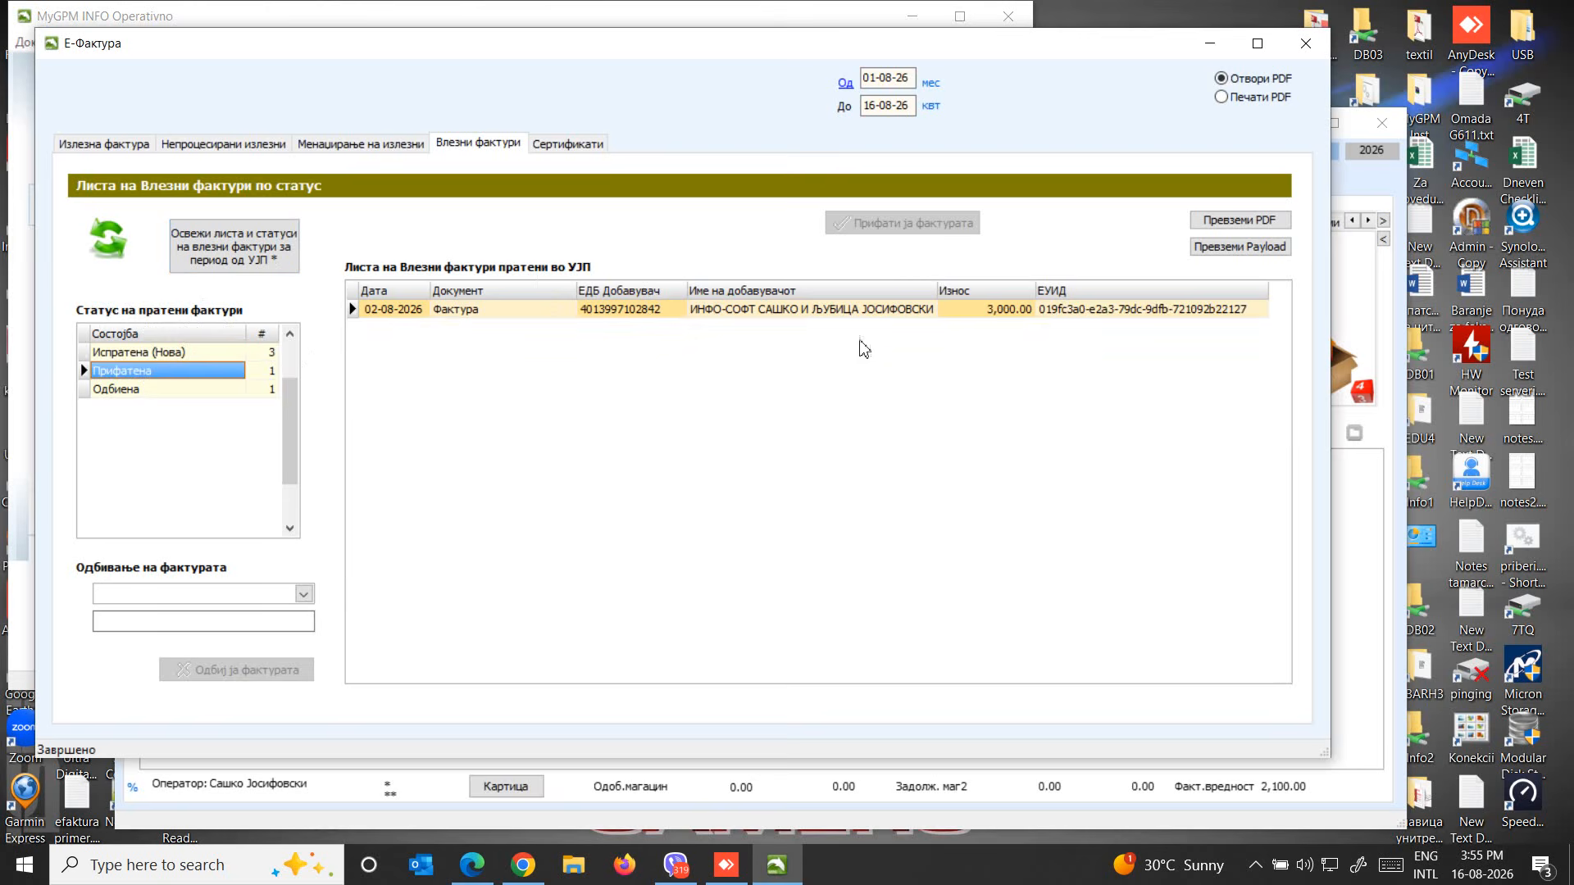
{"action": "left_click", "coordinate": [178, 389]}
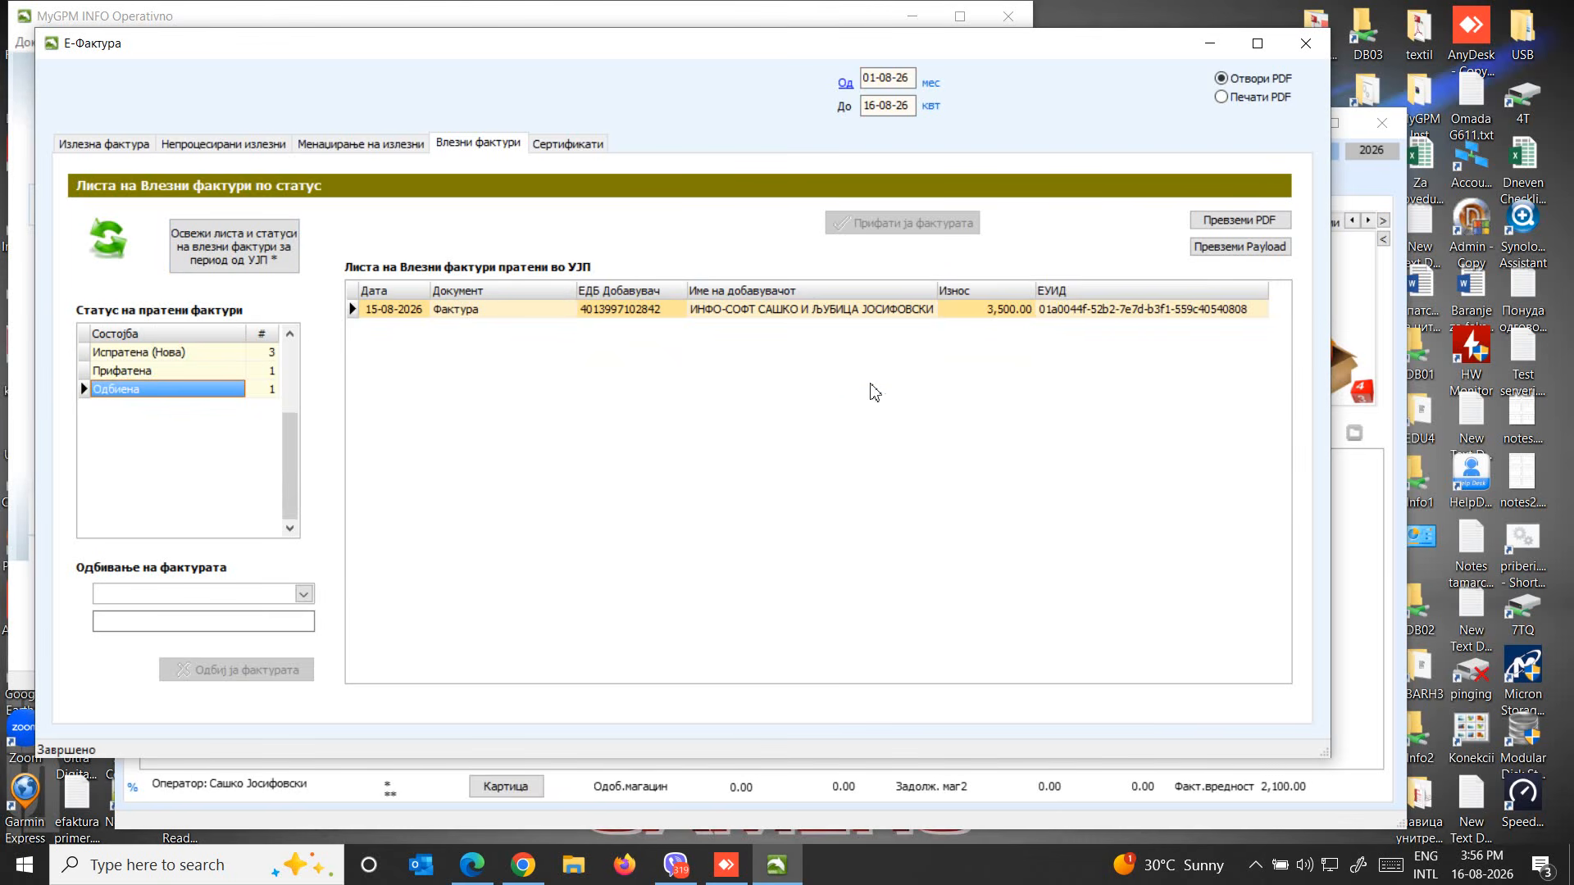
{"action": "left_click", "coordinate": [131, 373]}
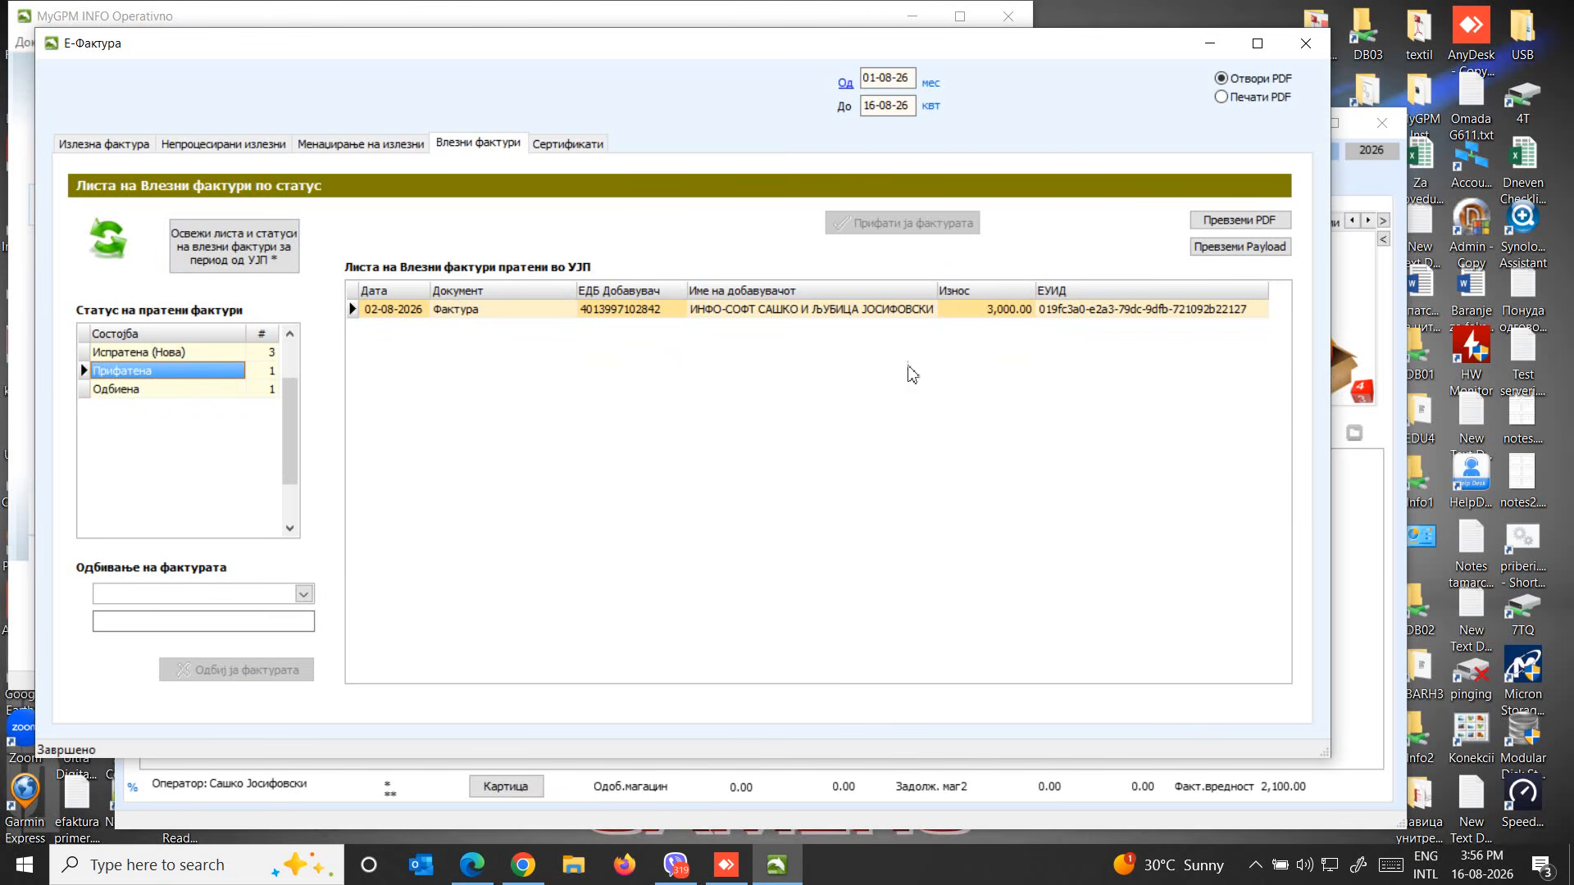
{"action": "left_click", "coordinate": [138, 388]}
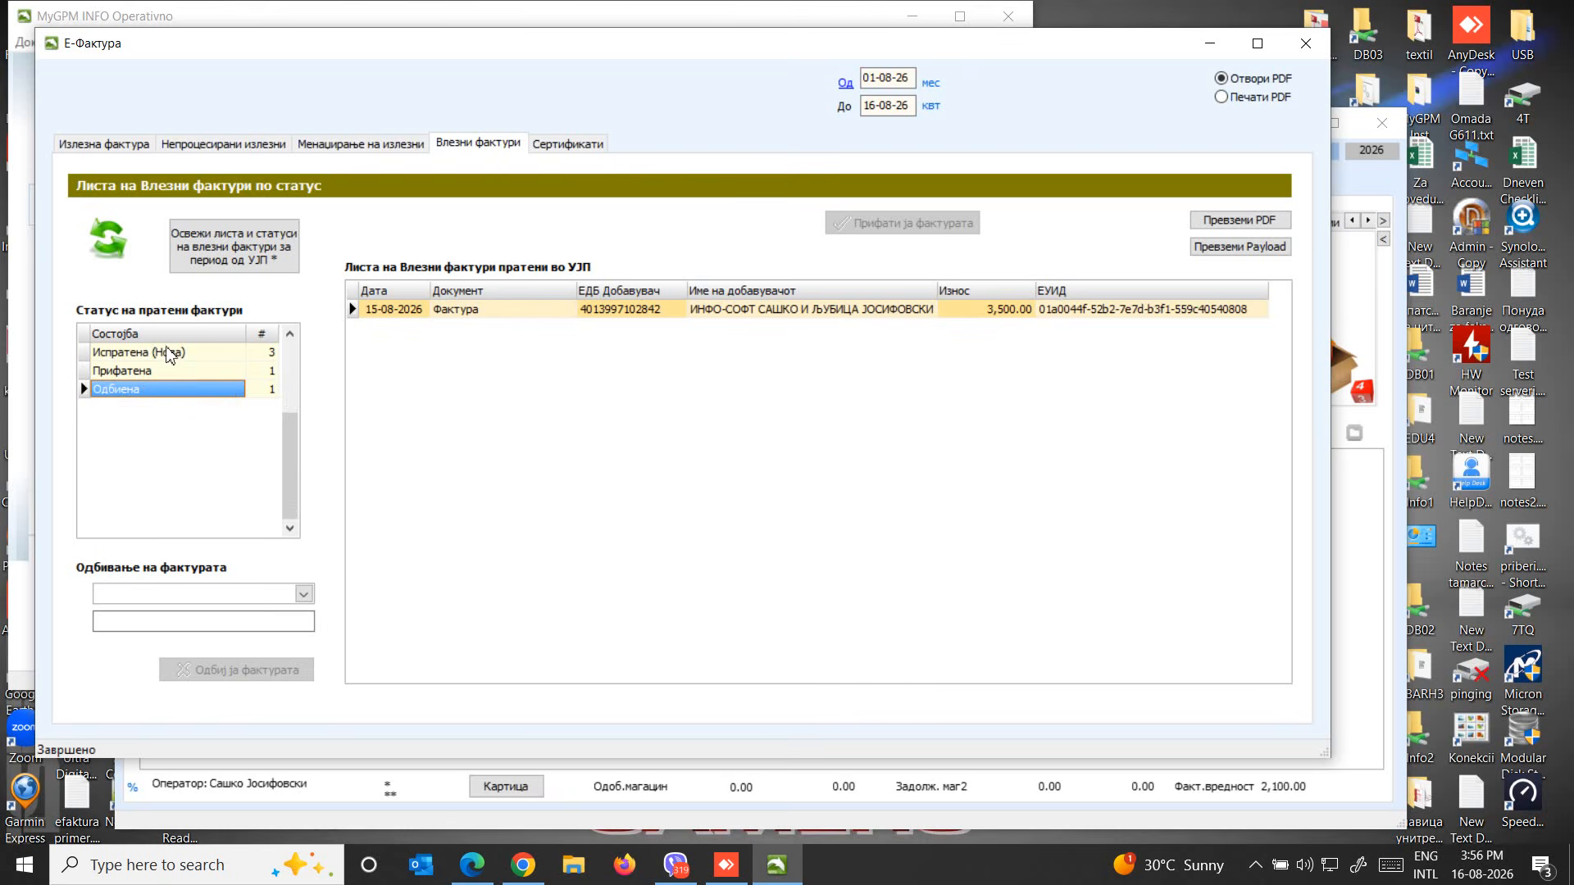
Download the PDF of the 10-08-2026 invoice under Испратена (Нова), authorising with the digital signature PIN, and read through it
{"action": "left_click", "coordinate": [169, 354]}
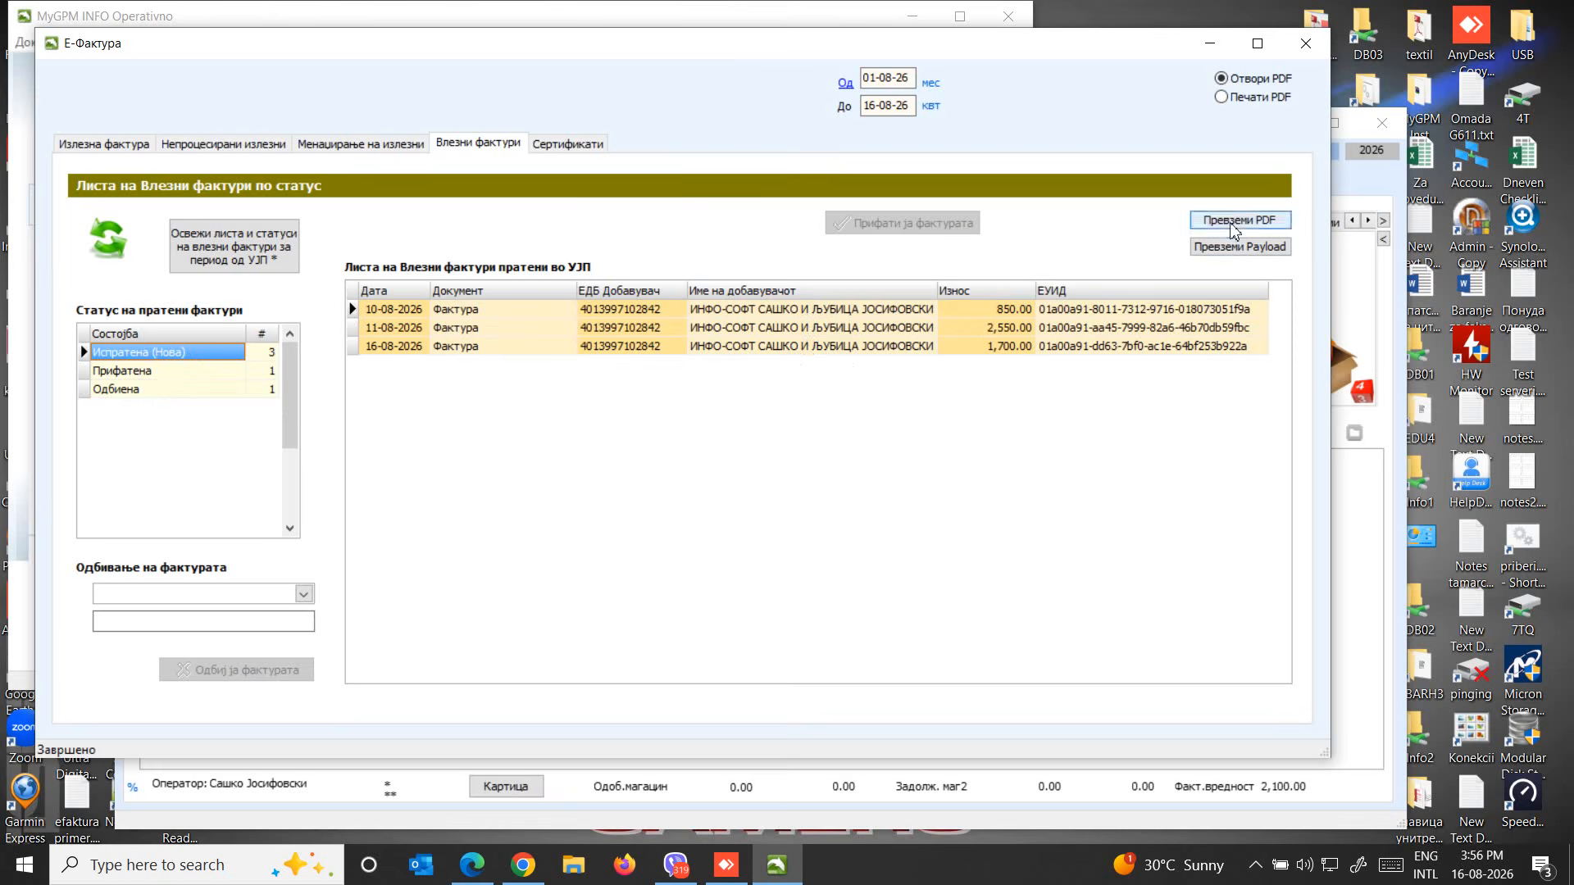
{"action": "left_click", "coordinate": [997, 312]}
{"action": "left_click", "coordinate": [1233, 219]}
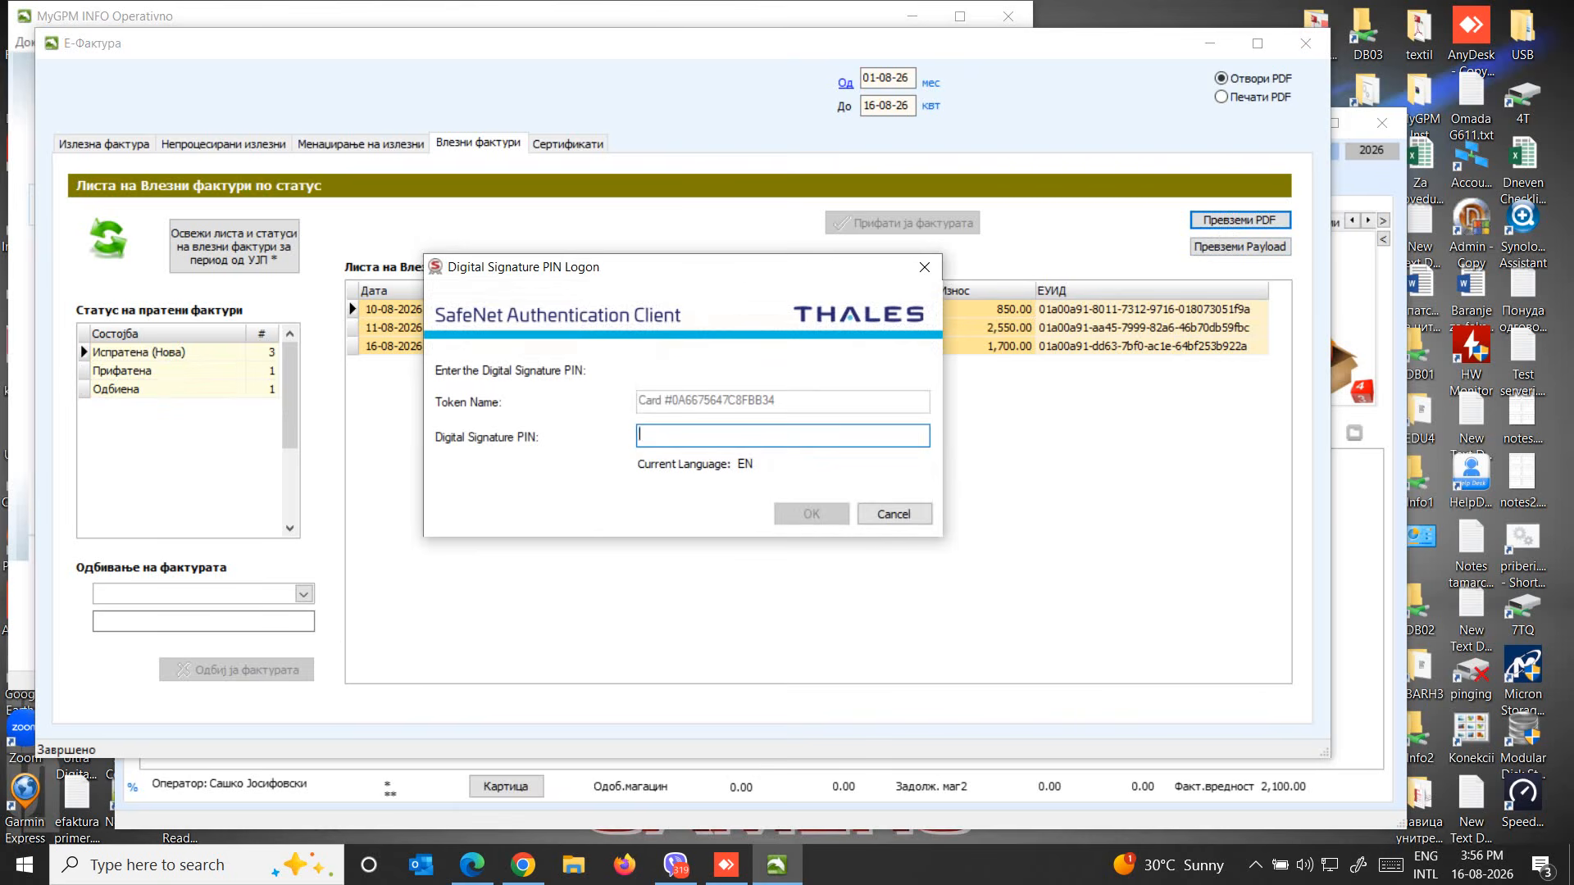
{"action": "type", "text": "••"}
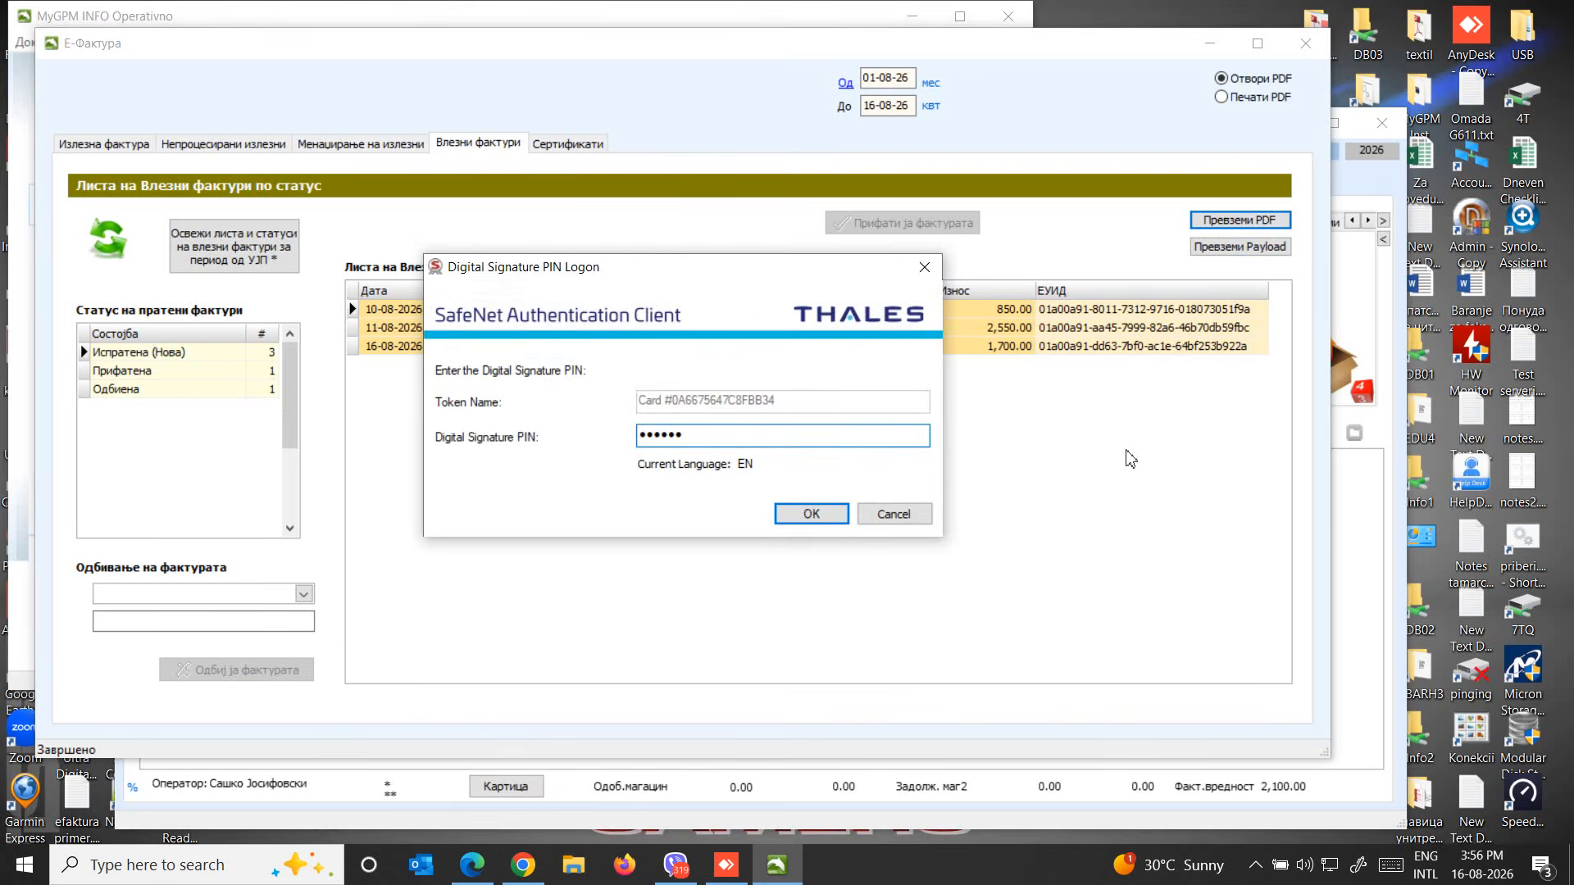
{"action": "left_click", "coordinate": [829, 518]}
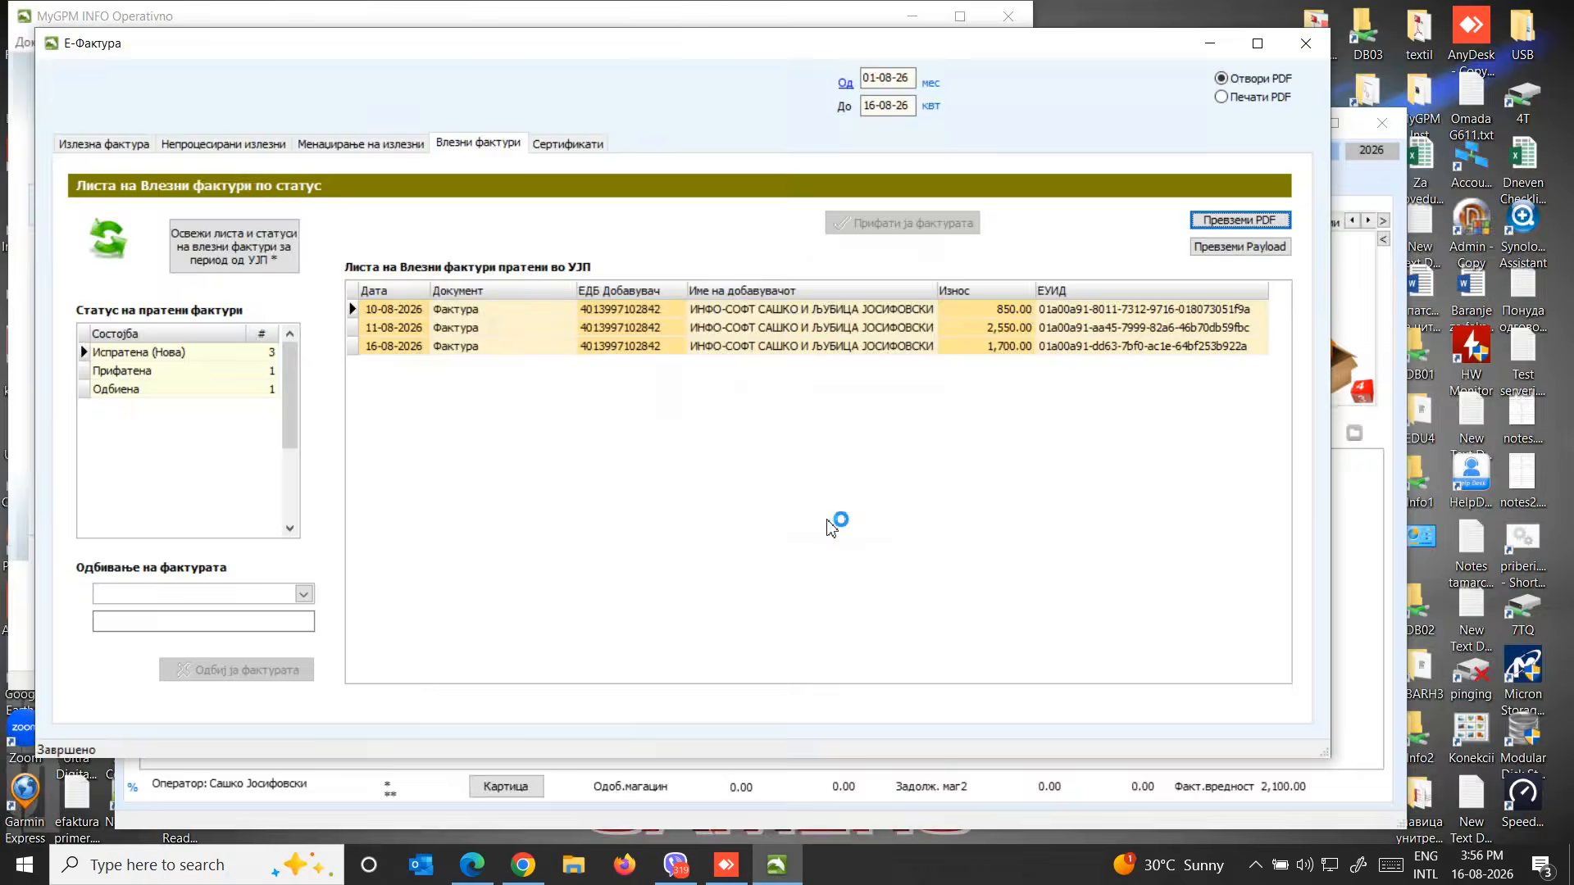
{"action": "scroll", "coordinate": [850, 457], "scroll_direction": "down", "scroll_amount": 5}
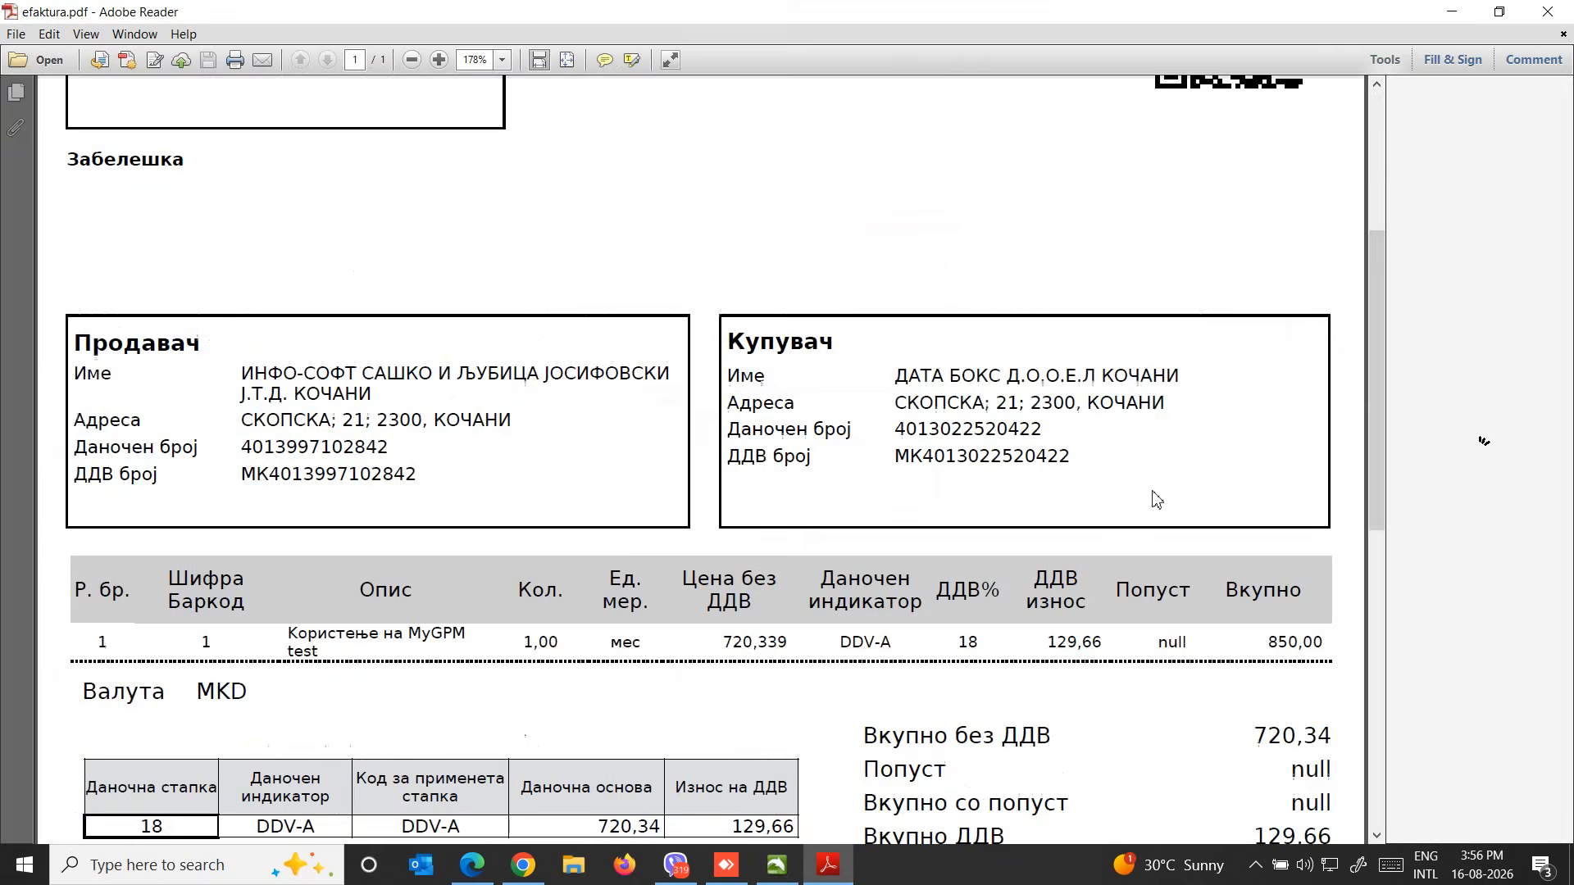
{"action": "scroll", "coordinate": [738, 442], "scroll_direction": "down", "scroll_amount": 2}
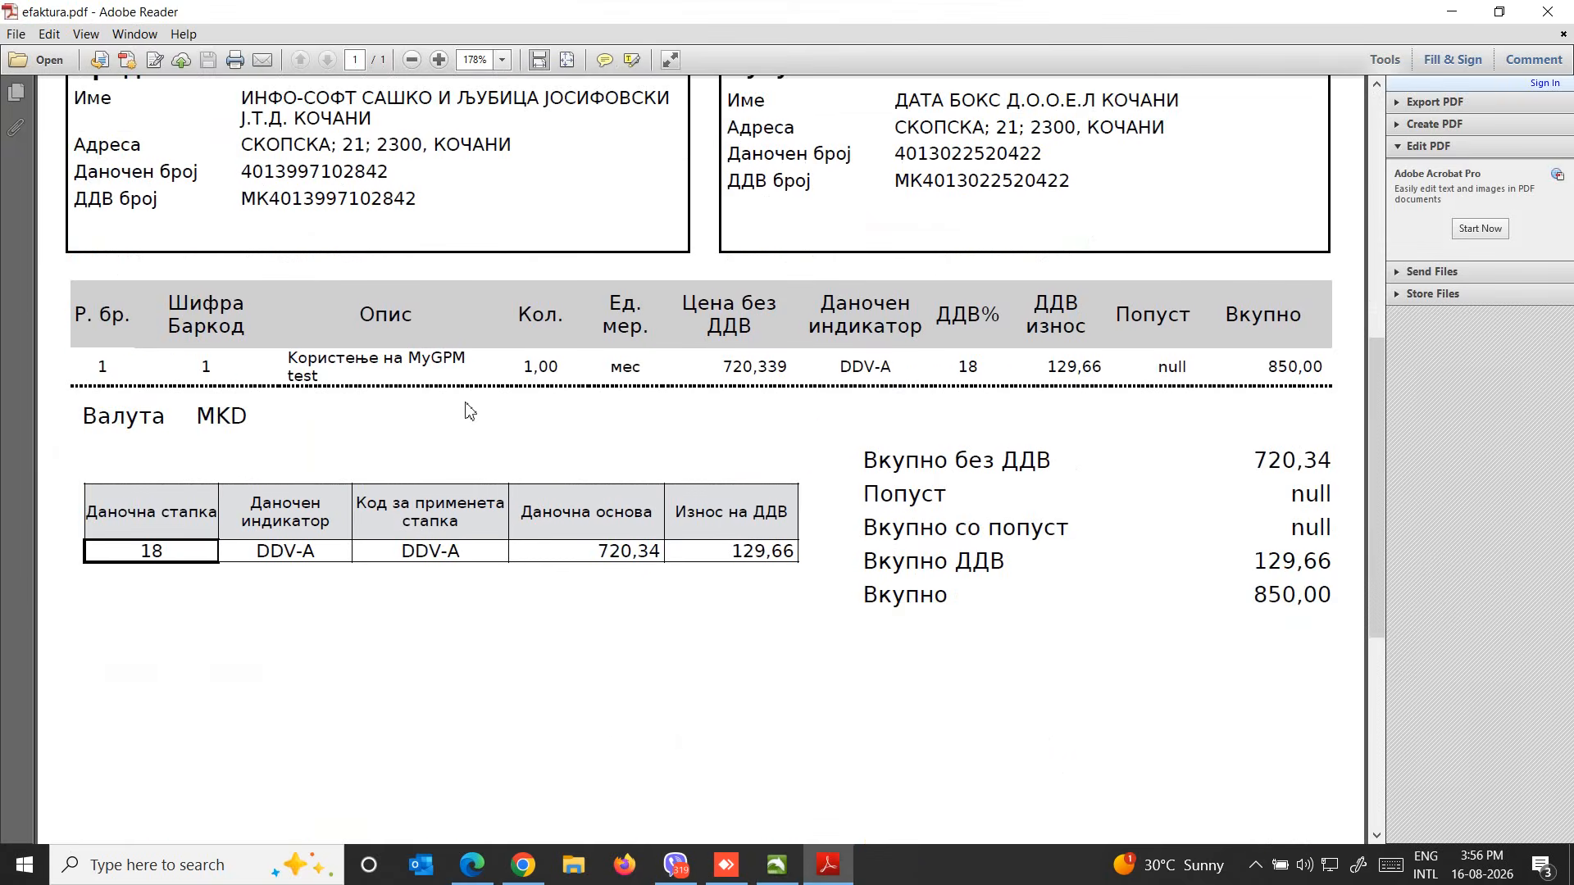
{"action": "scroll", "coordinate": [471, 410], "scroll_direction": "up", "scroll_amount": 1}
{"action": "left_click", "coordinate": [1546, 13]}
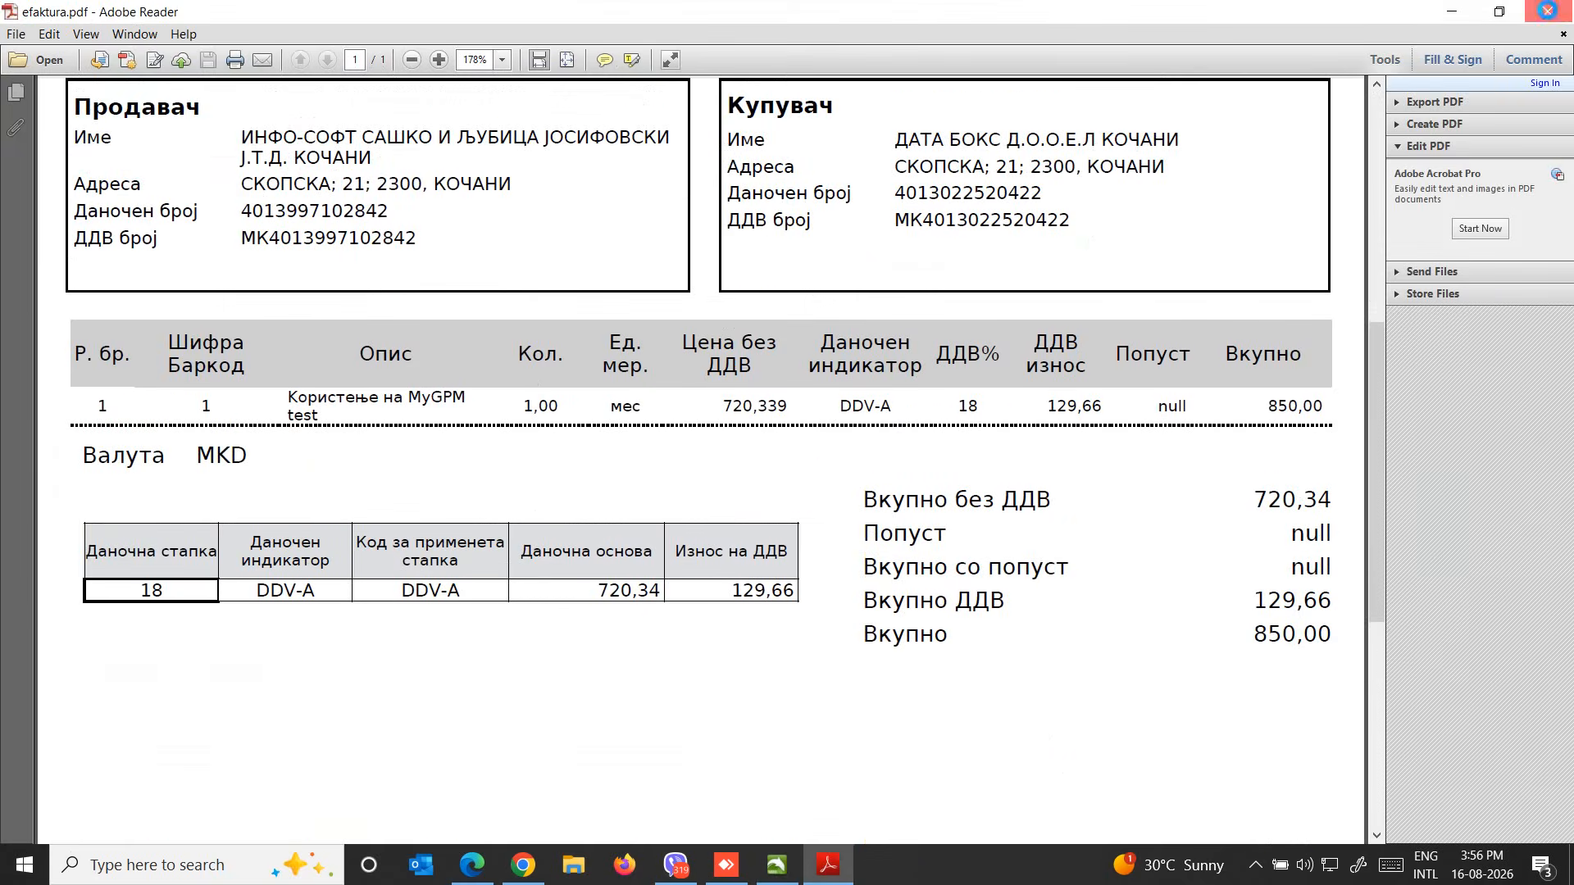
Enable the accept and reject actions for incoming invoices through the settings of the MyGPM main window
{"action": "left_click", "coordinate": [540, 311]}
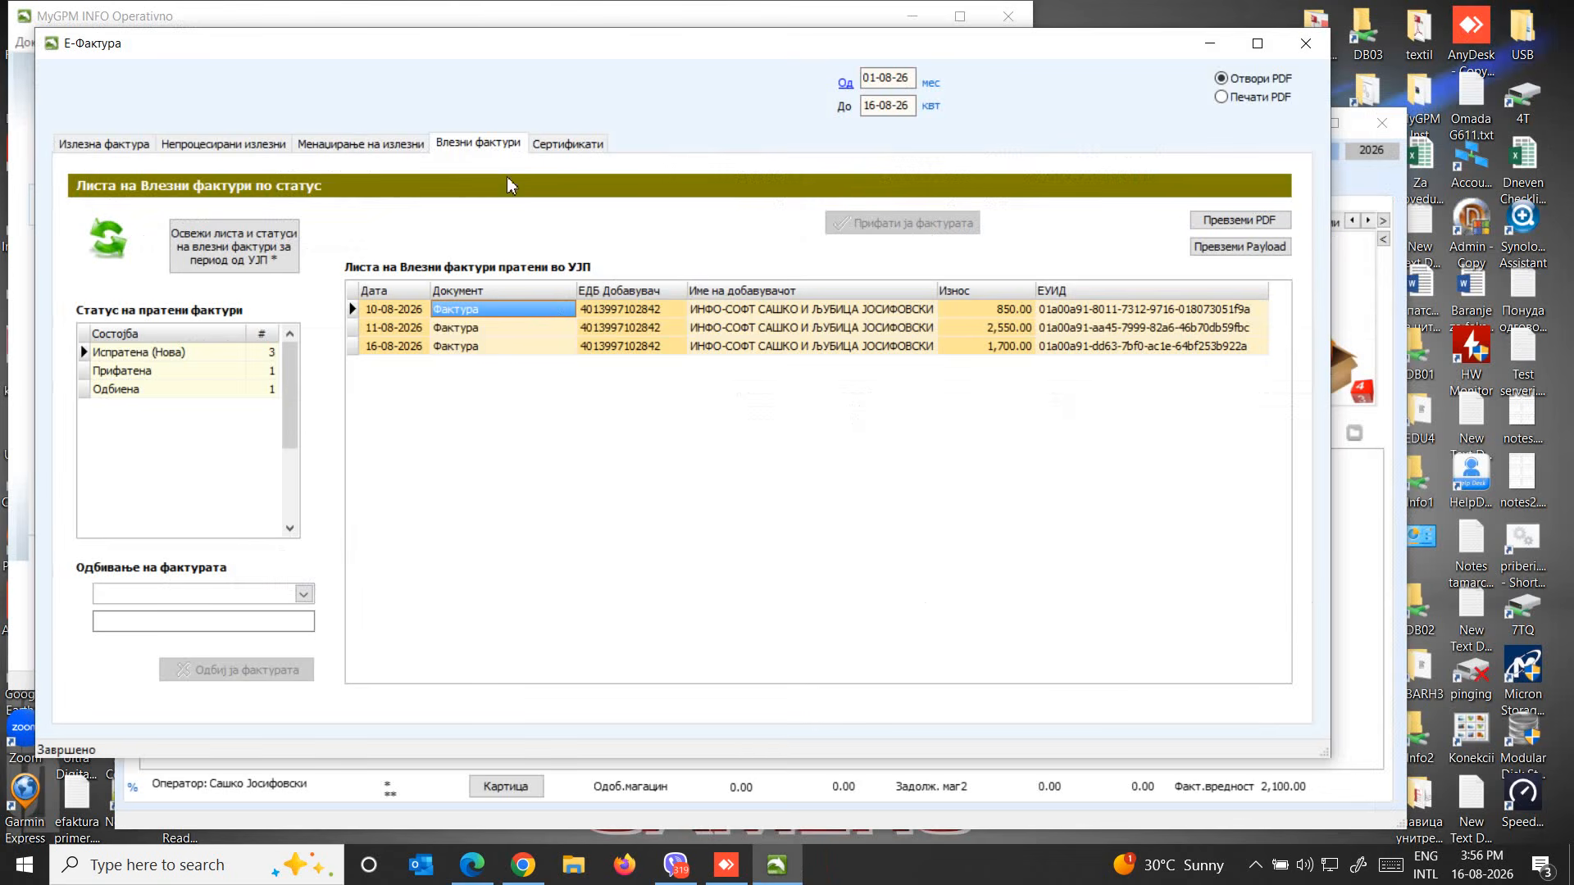
{"action": "left_click_drag", "start_coordinate": [380, 48], "coordinate": [378, 73]}
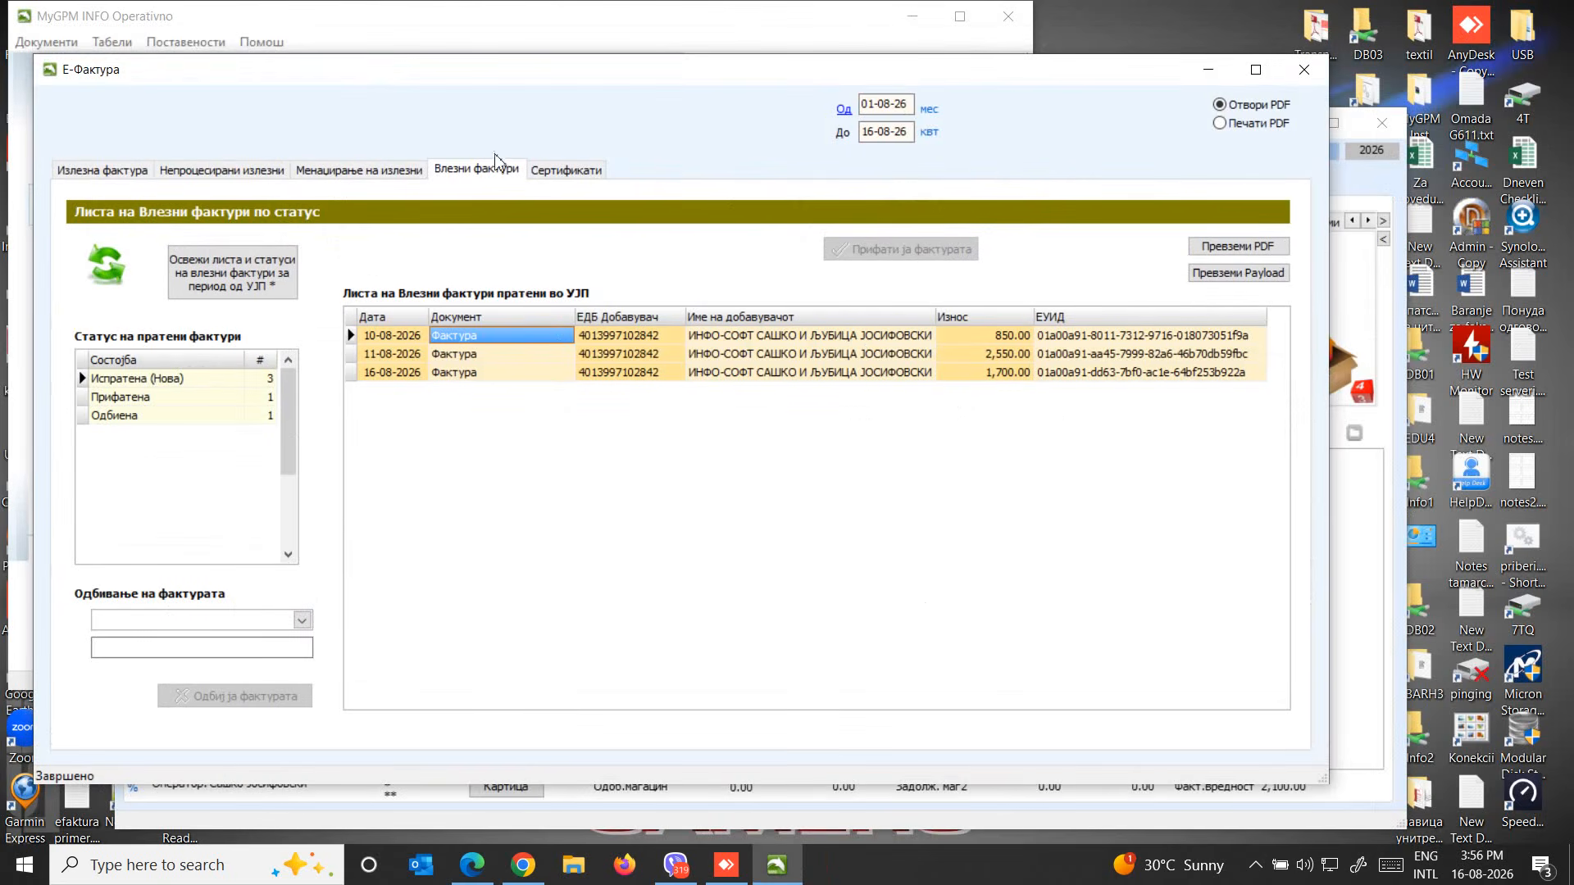
{"action": "left_click", "coordinate": [176, 42]}
{"action": "left_click", "coordinate": [298, 221]}
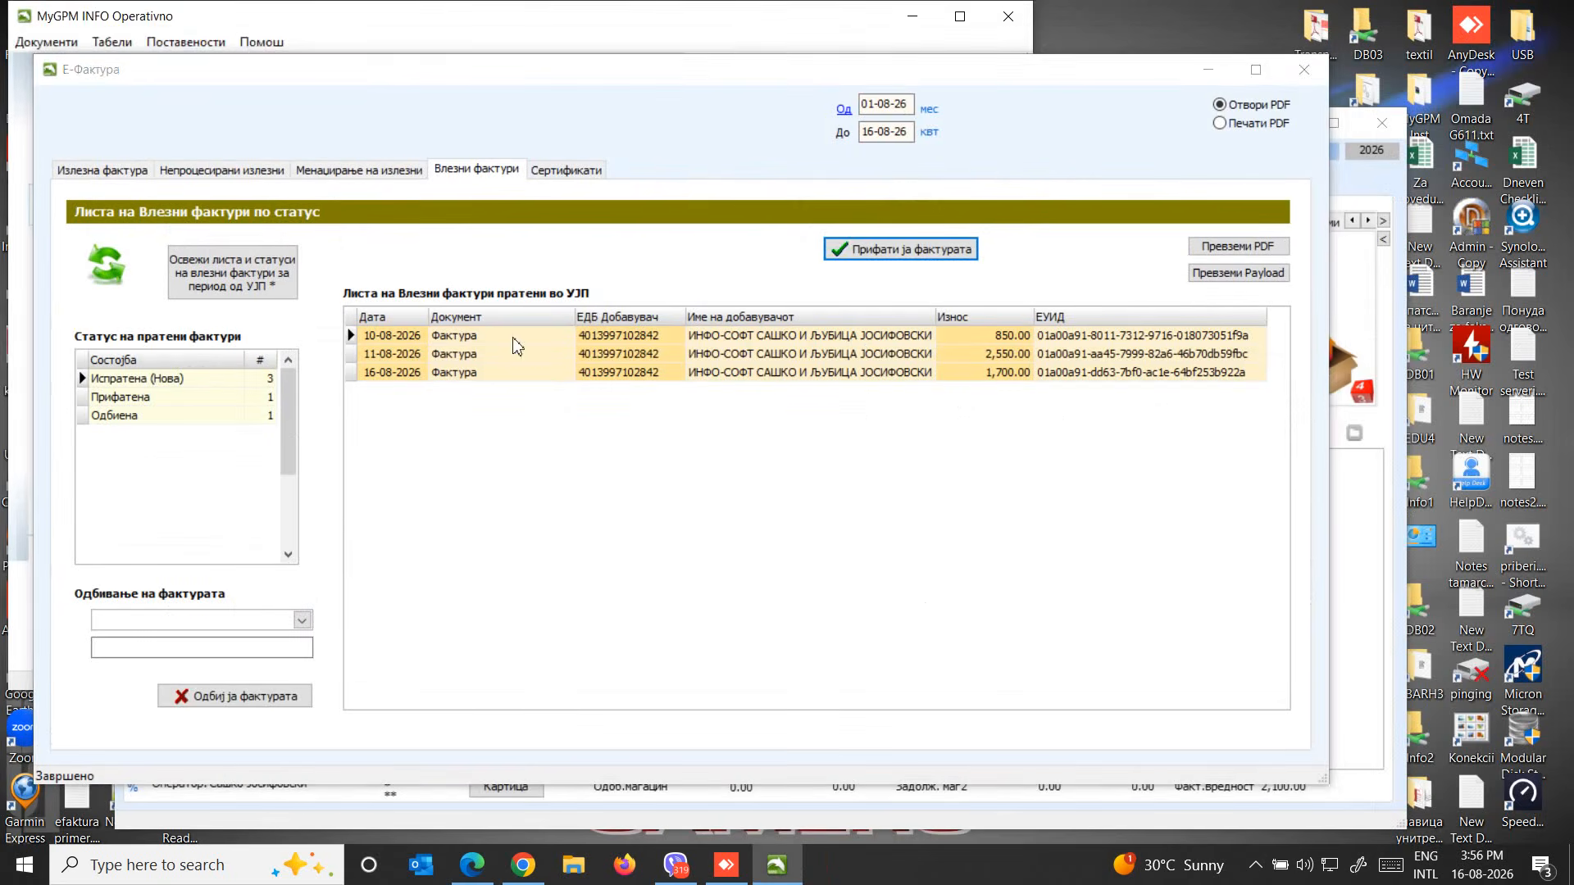
Accept the incoming invoice dated 10-08-2026, authorising with the digital signature PIN
{"action": "left_click", "coordinate": [625, 337]}
{"action": "left_click", "coordinate": [720, 336]}
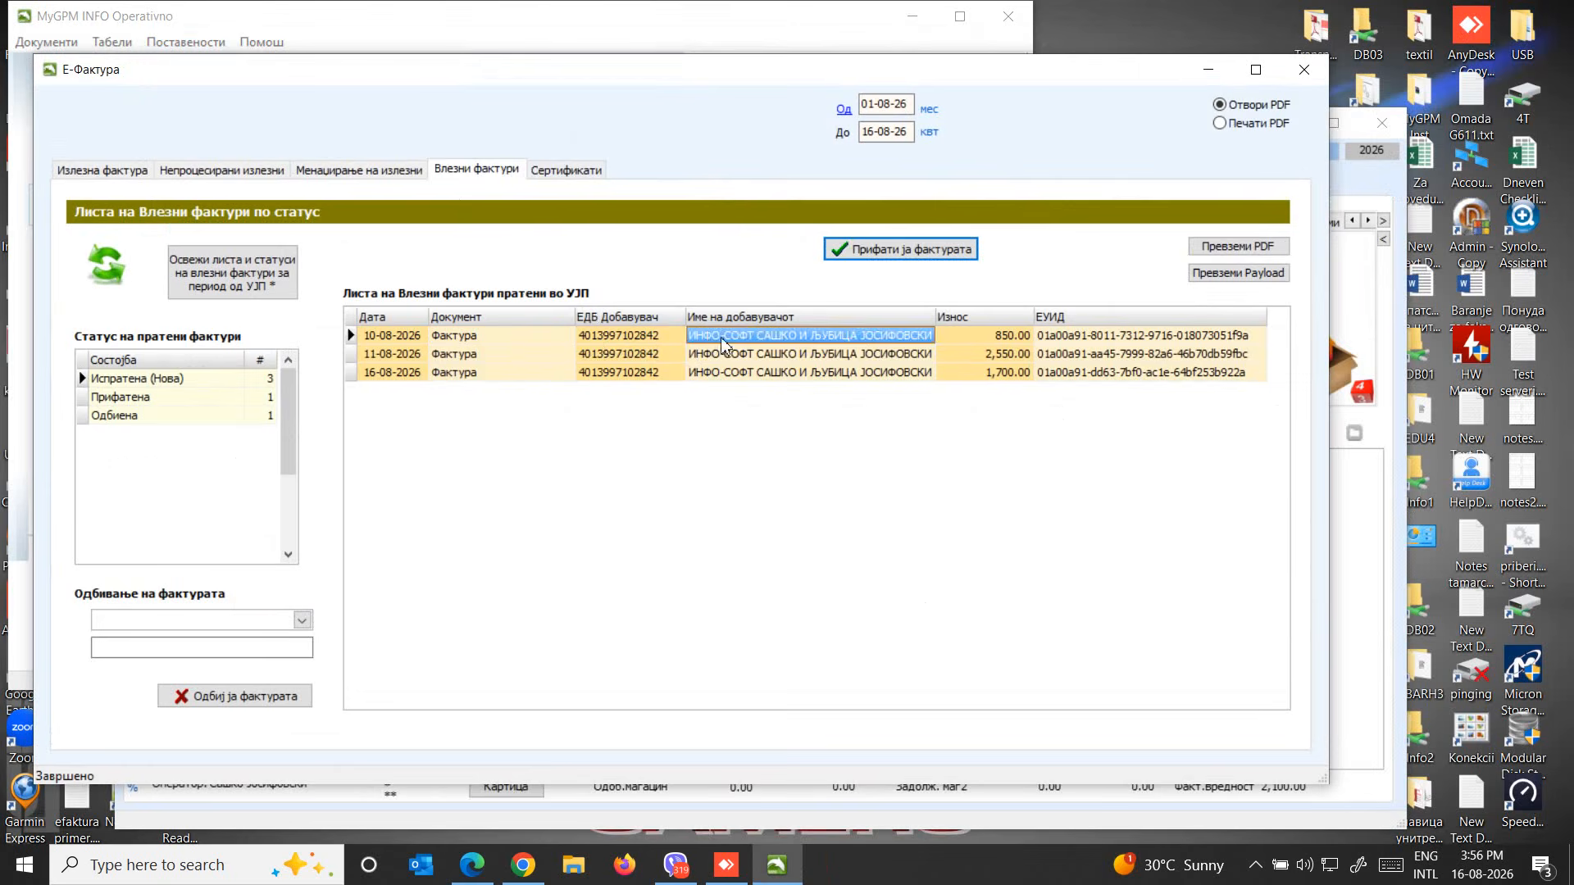
{"action": "left_click", "coordinate": [926, 256]}
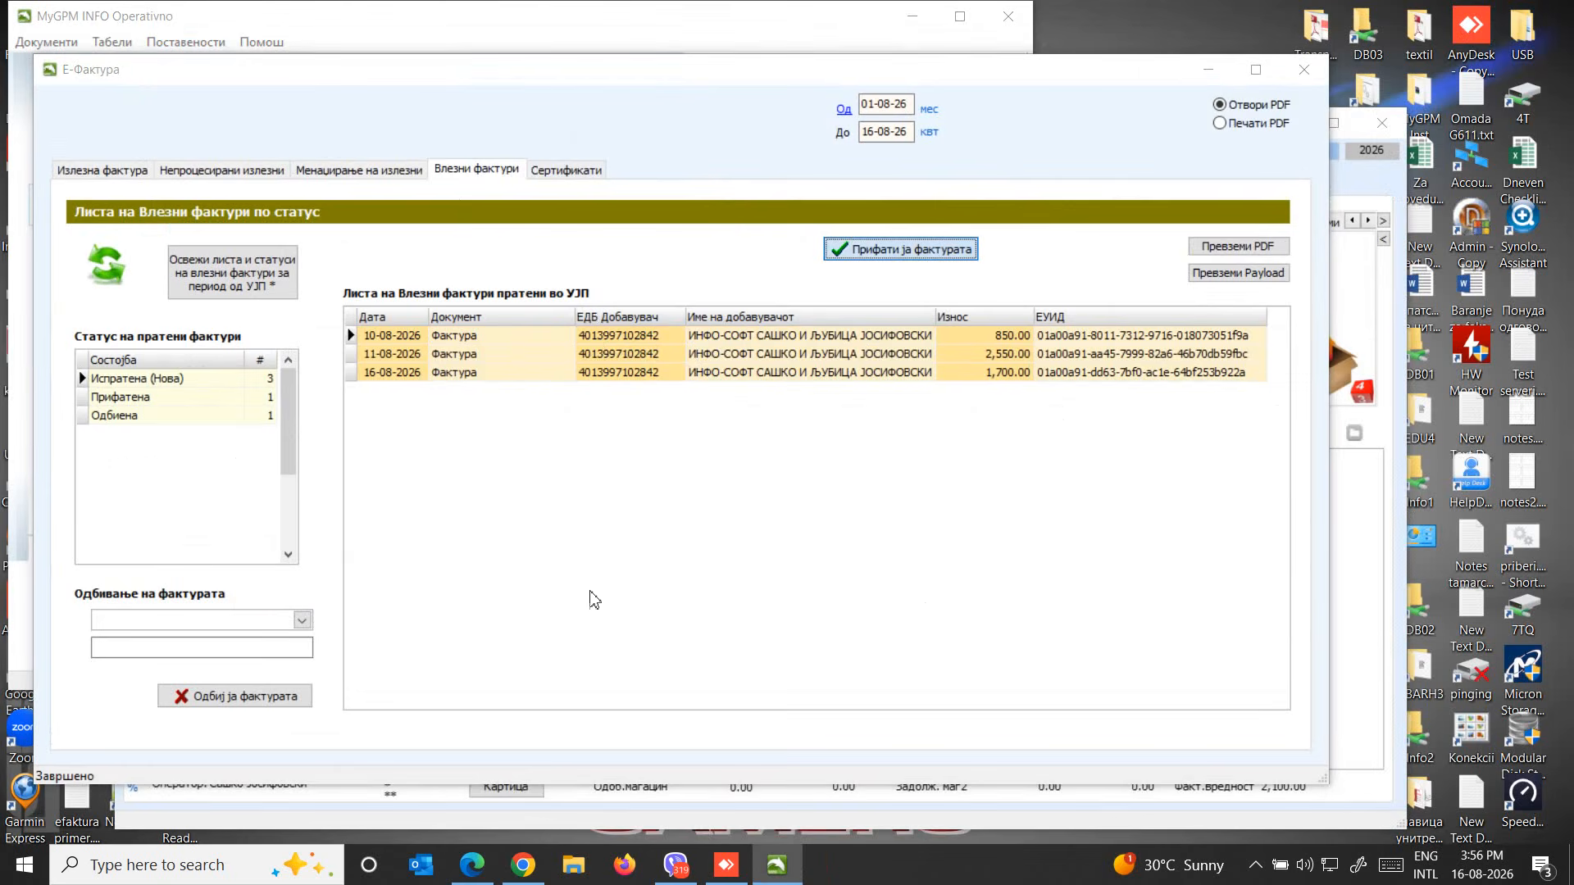
{"action": "type", "text": "•"}
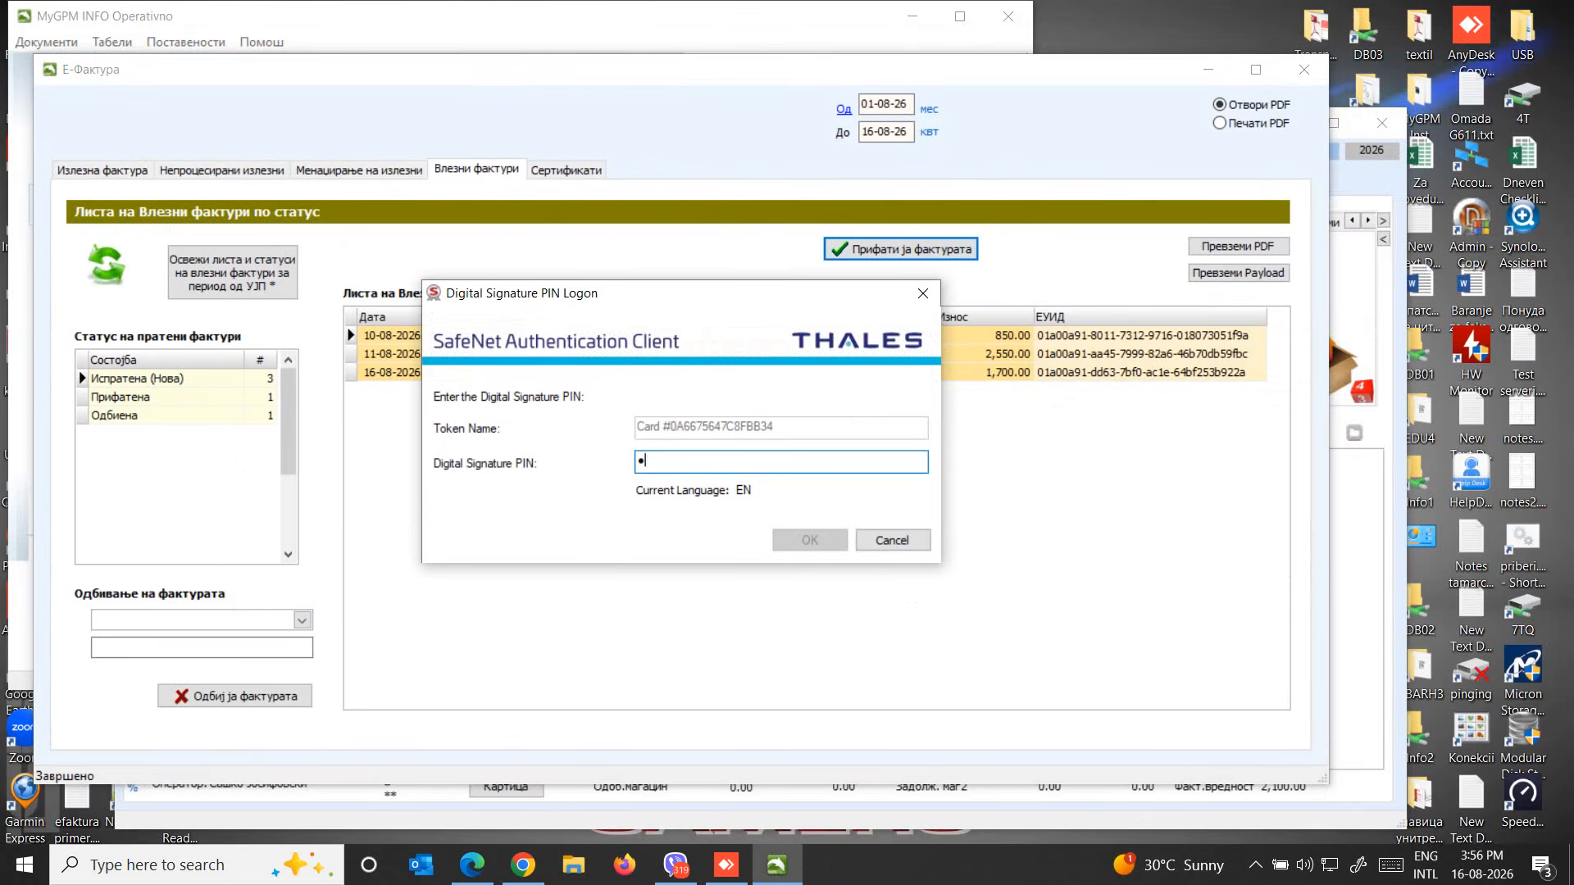
{"action": "type", "text": "••"}
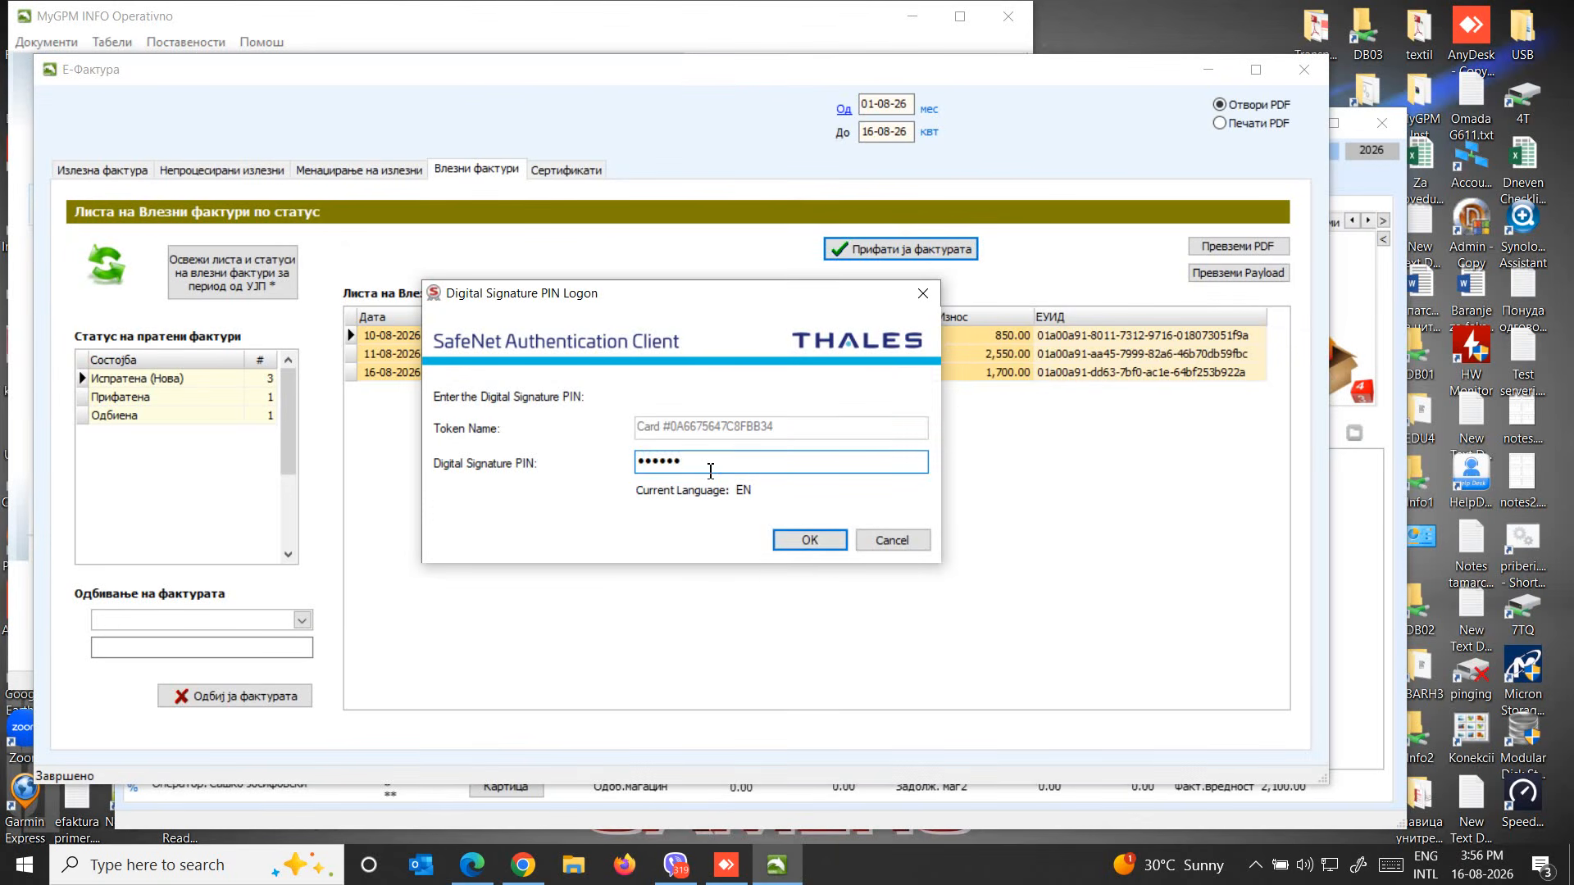
{"action": "left_click", "coordinate": [830, 548]}
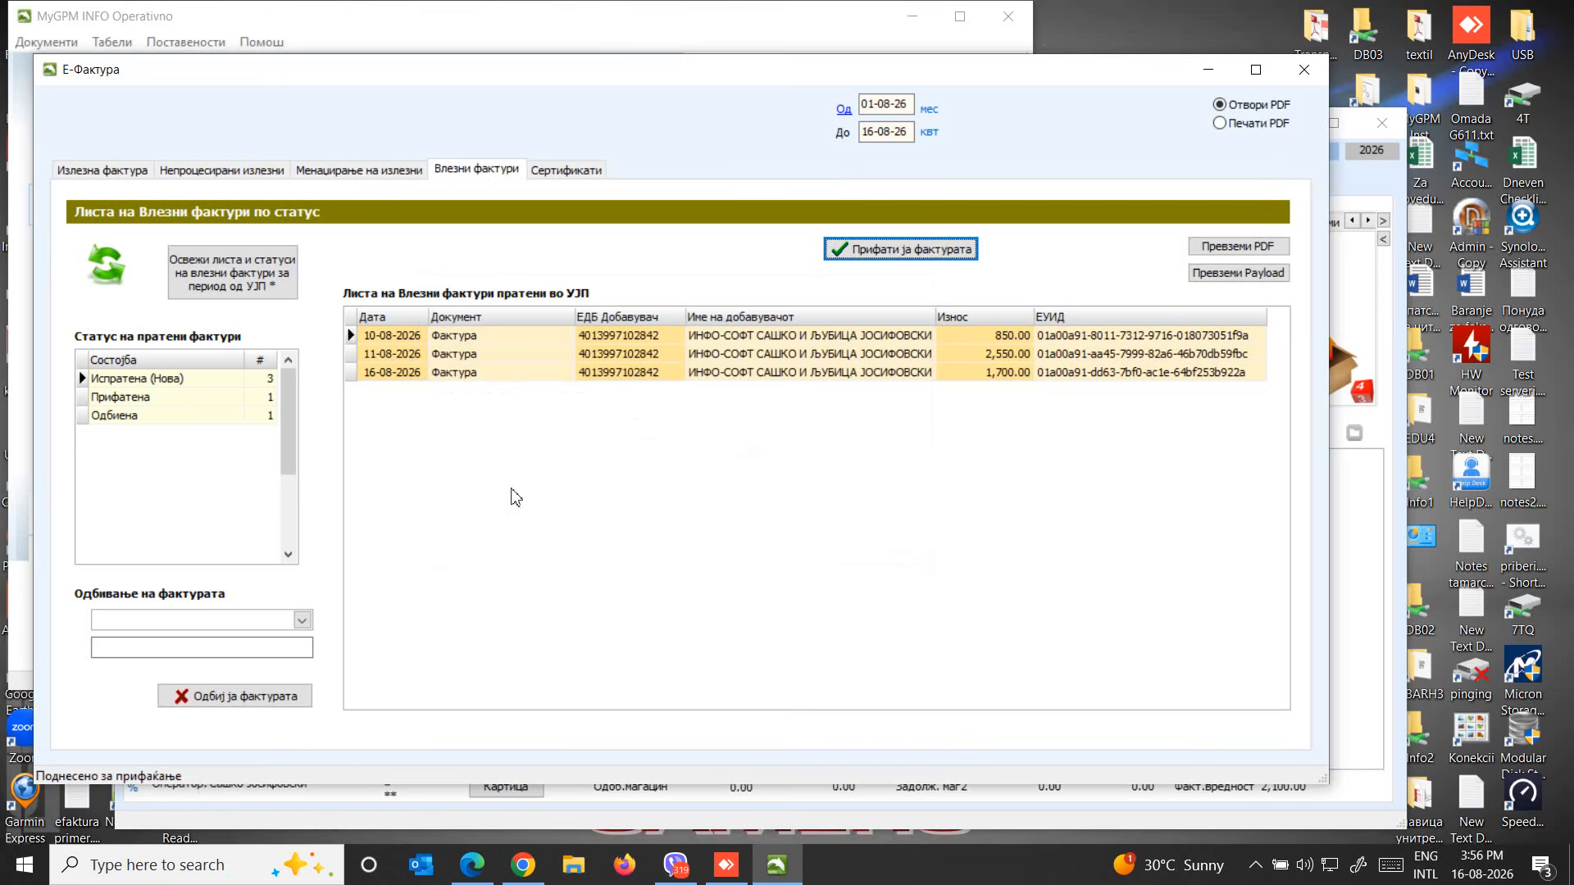
Download the PDF of the 11-08-2026 invoice, authorising with the digital signature PIN, and read through it
{"action": "left_click", "coordinate": [489, 356]}
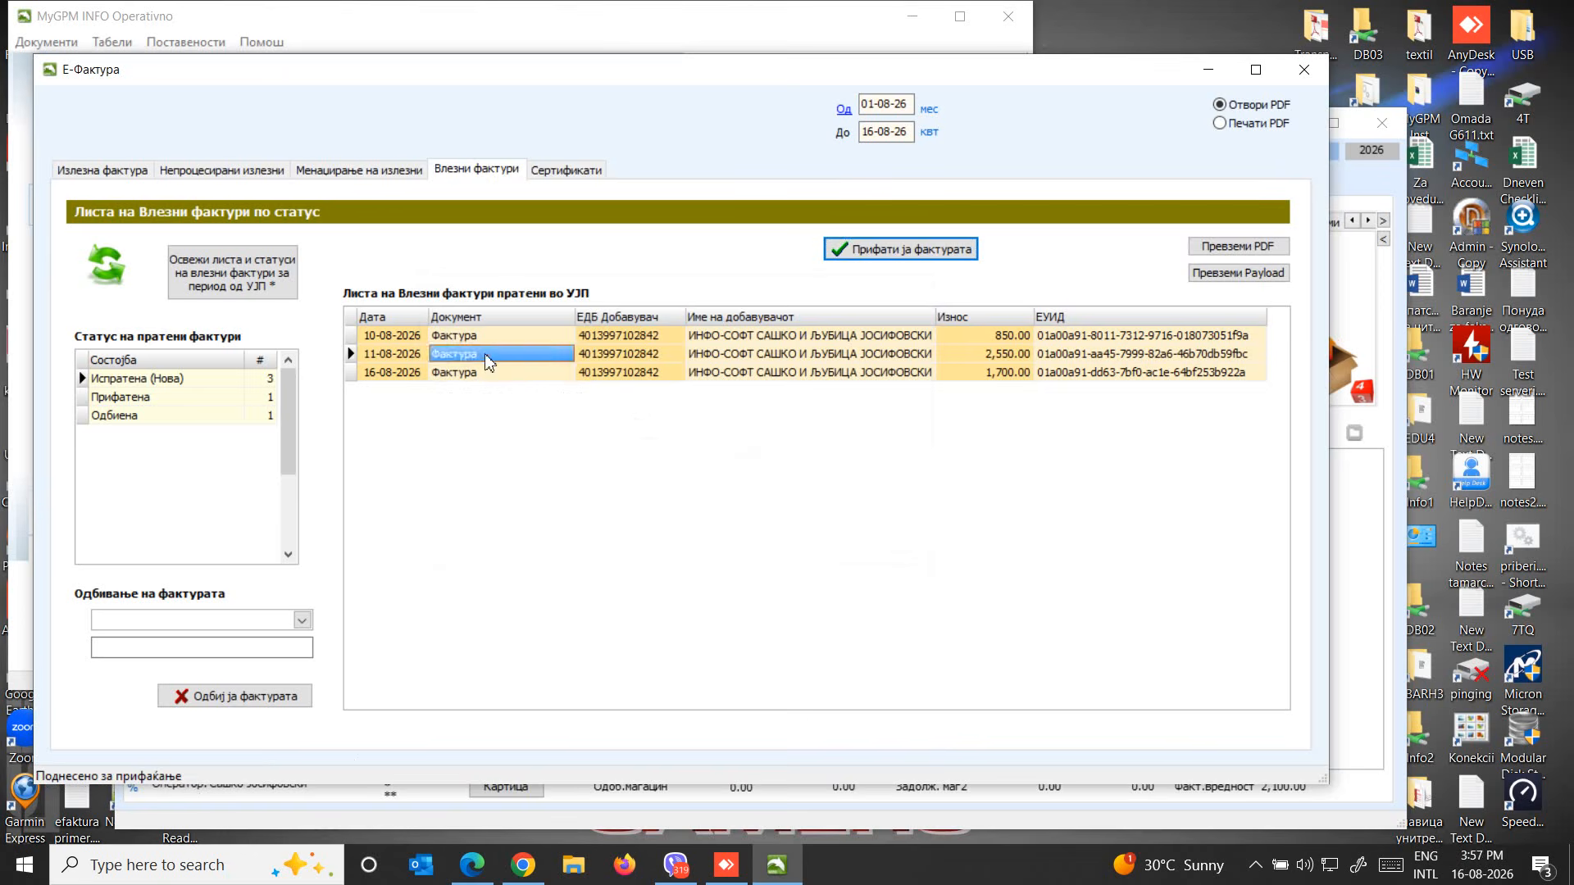
{"action": "left_click", "coordinate": [660, 361]}
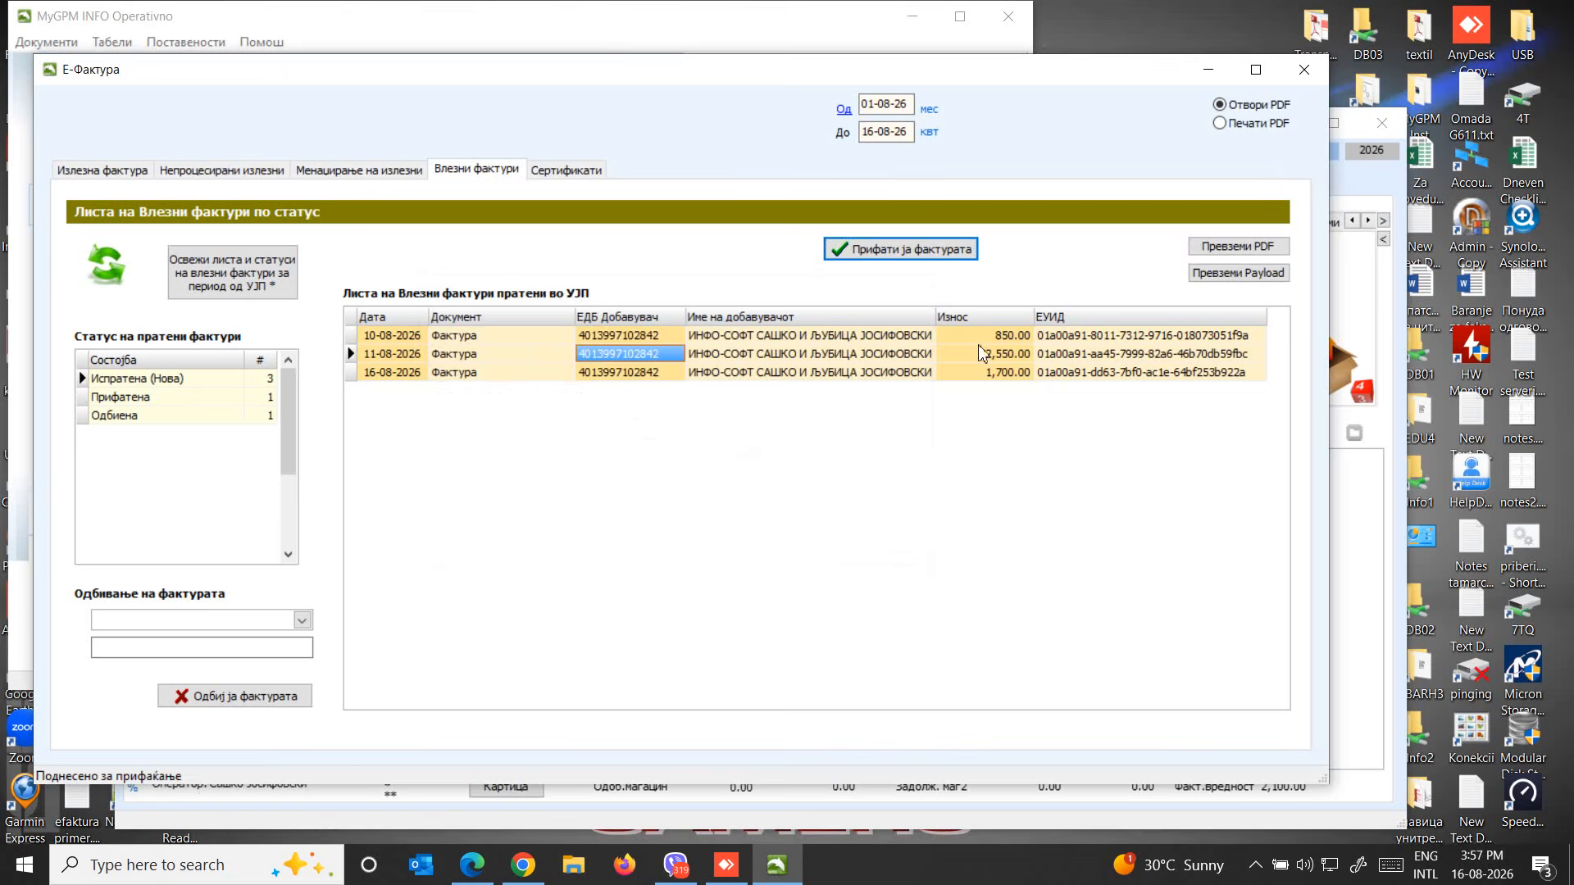
{"action": "left_click", "coordinate": [1202, 248]}
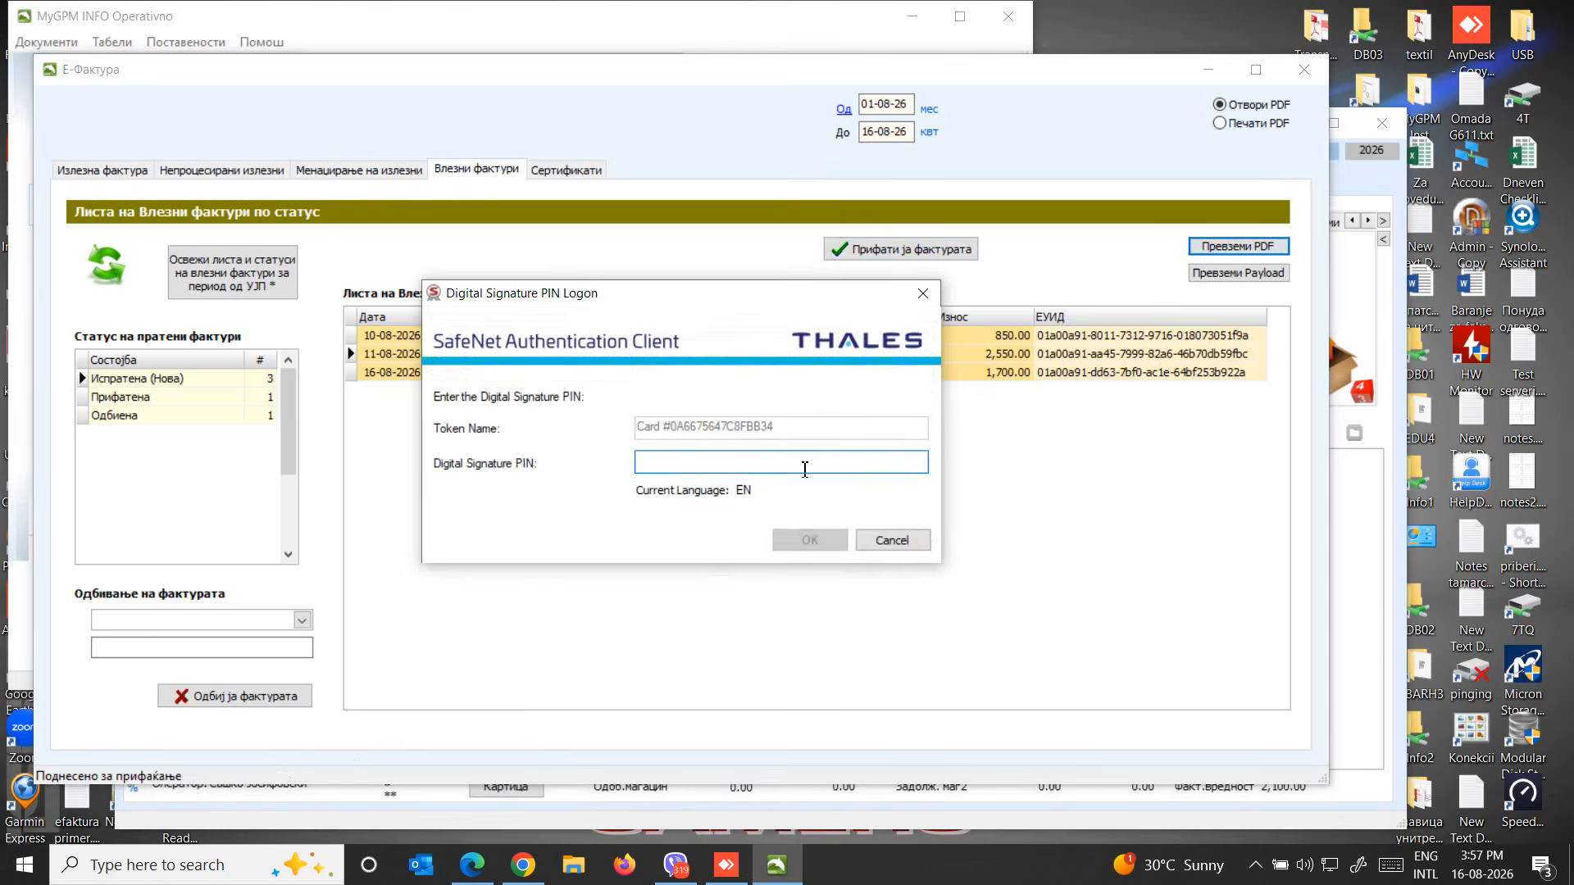
{"action": "type", "text": "••••"}
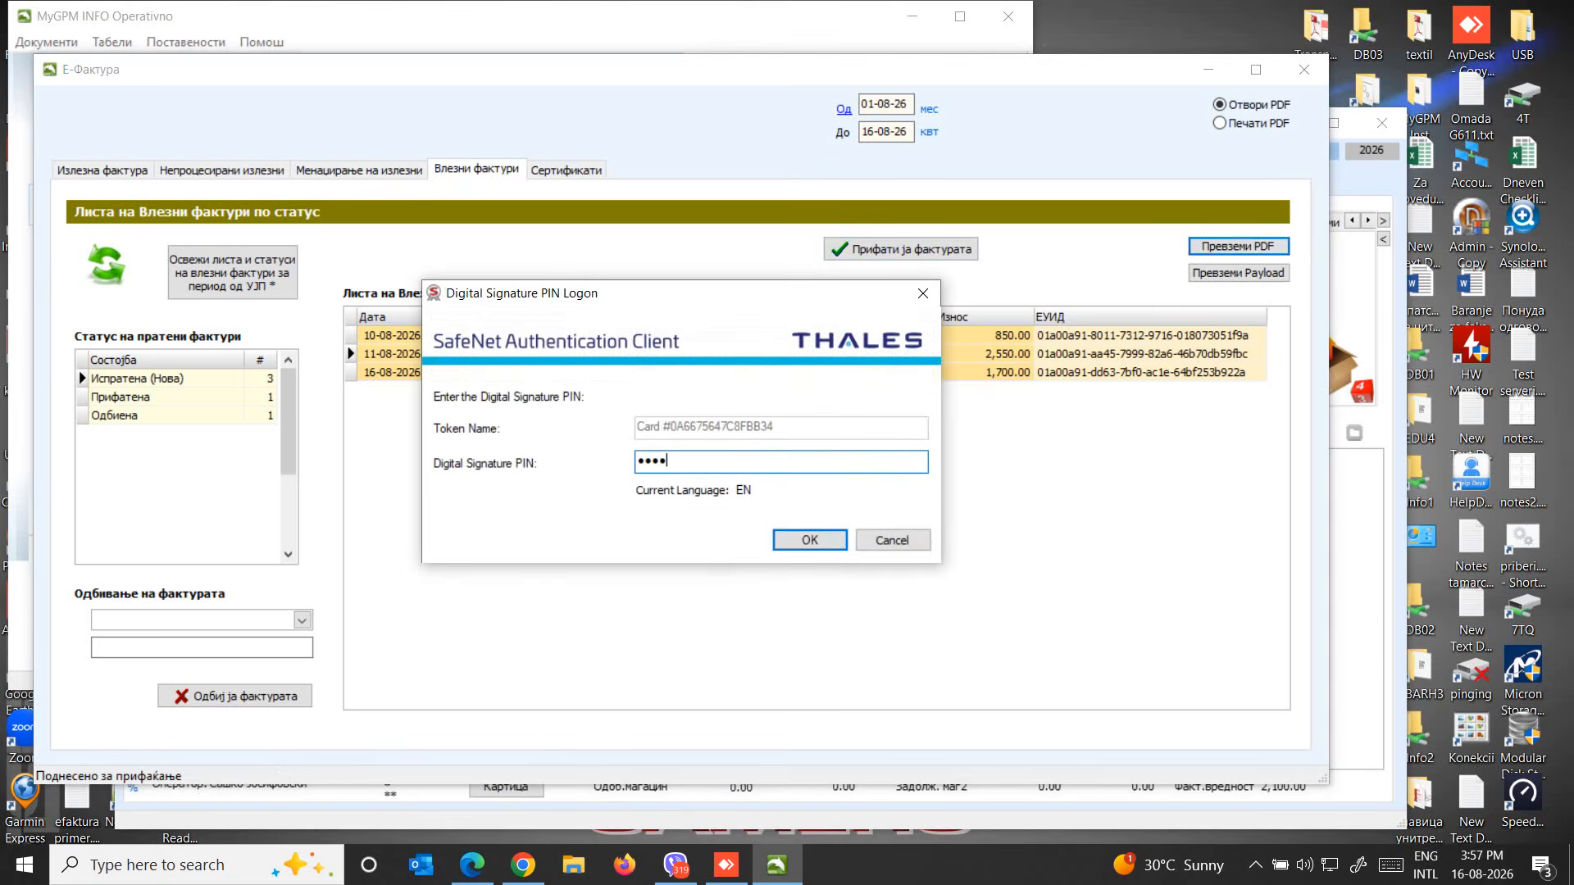
{"action": "left_click", "coordinate": [810, 542]}
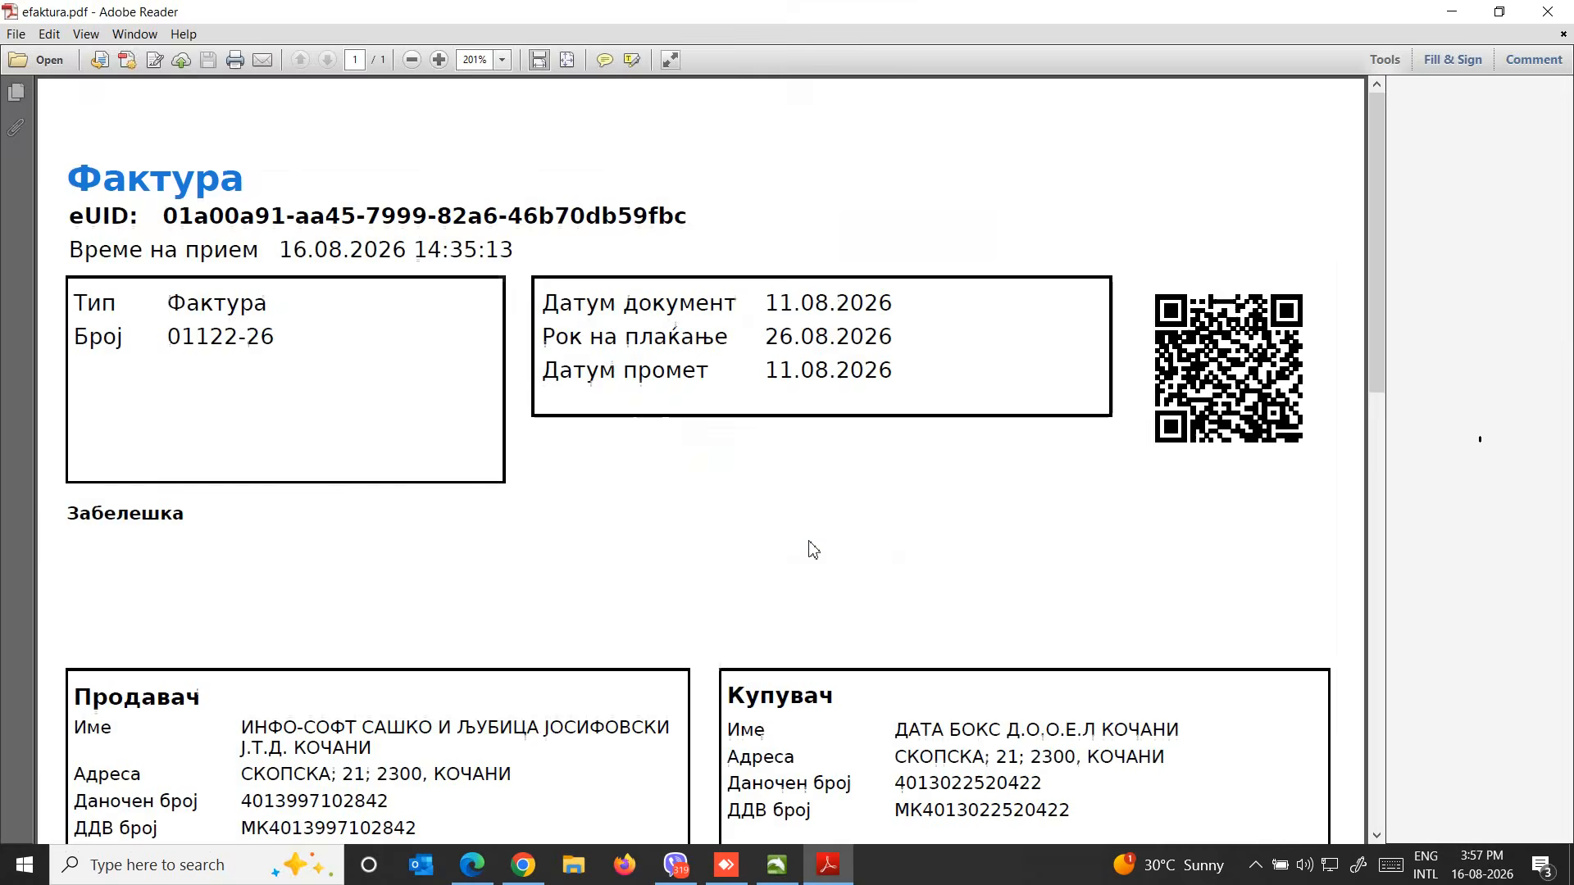
{"action": "scroll", "coordinate": [817, 550], "scroll_direction": "down", "scroll_amount": 5}
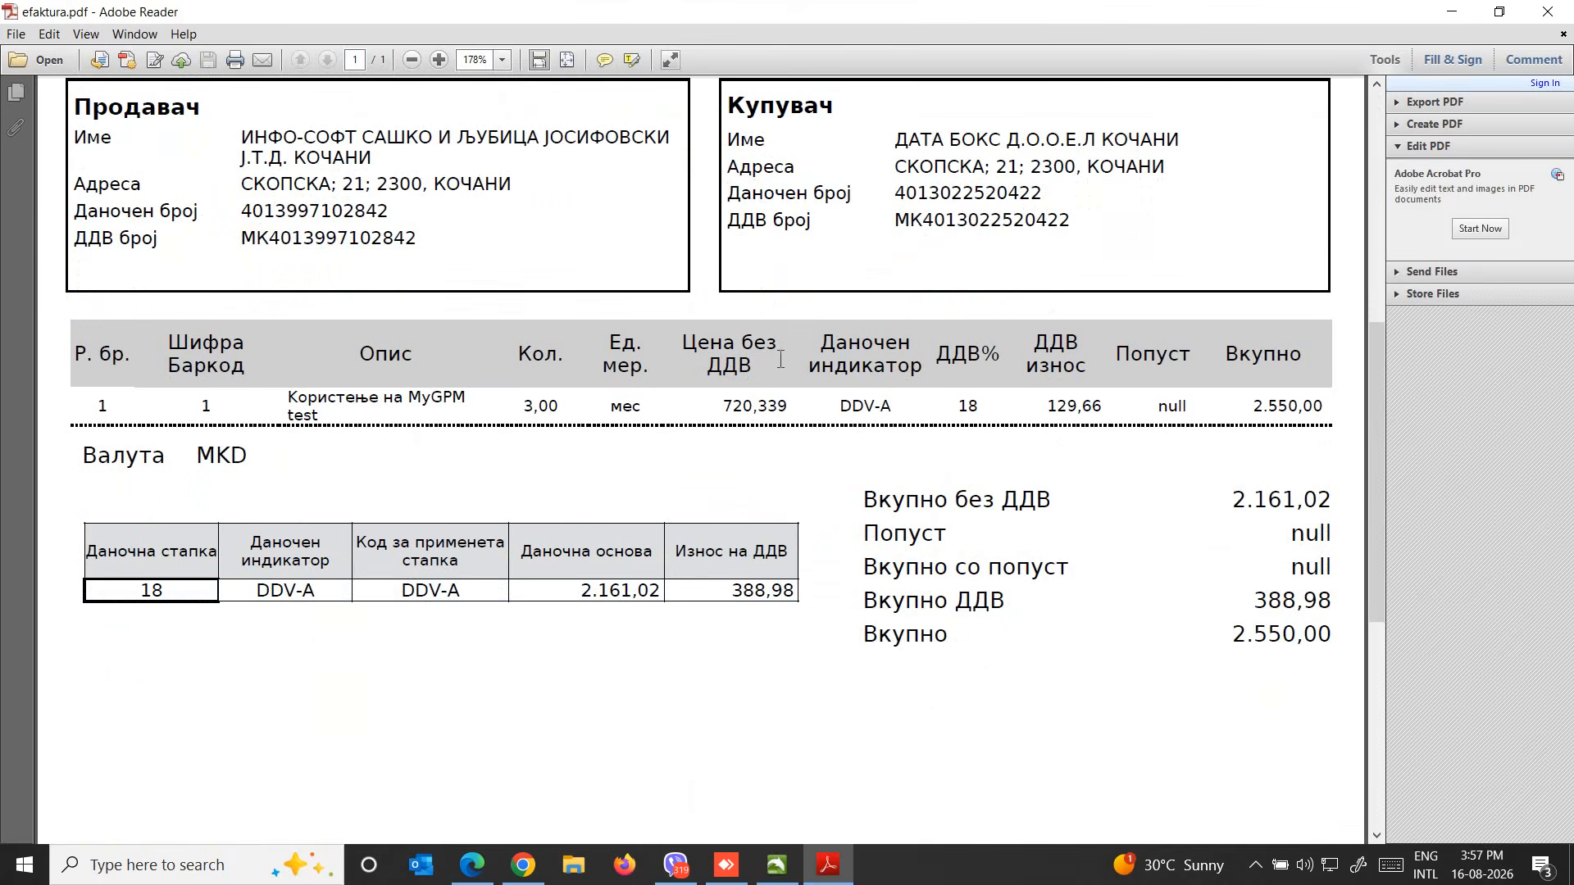
{"action": "left_click", "coordinate": [1547, 12]}
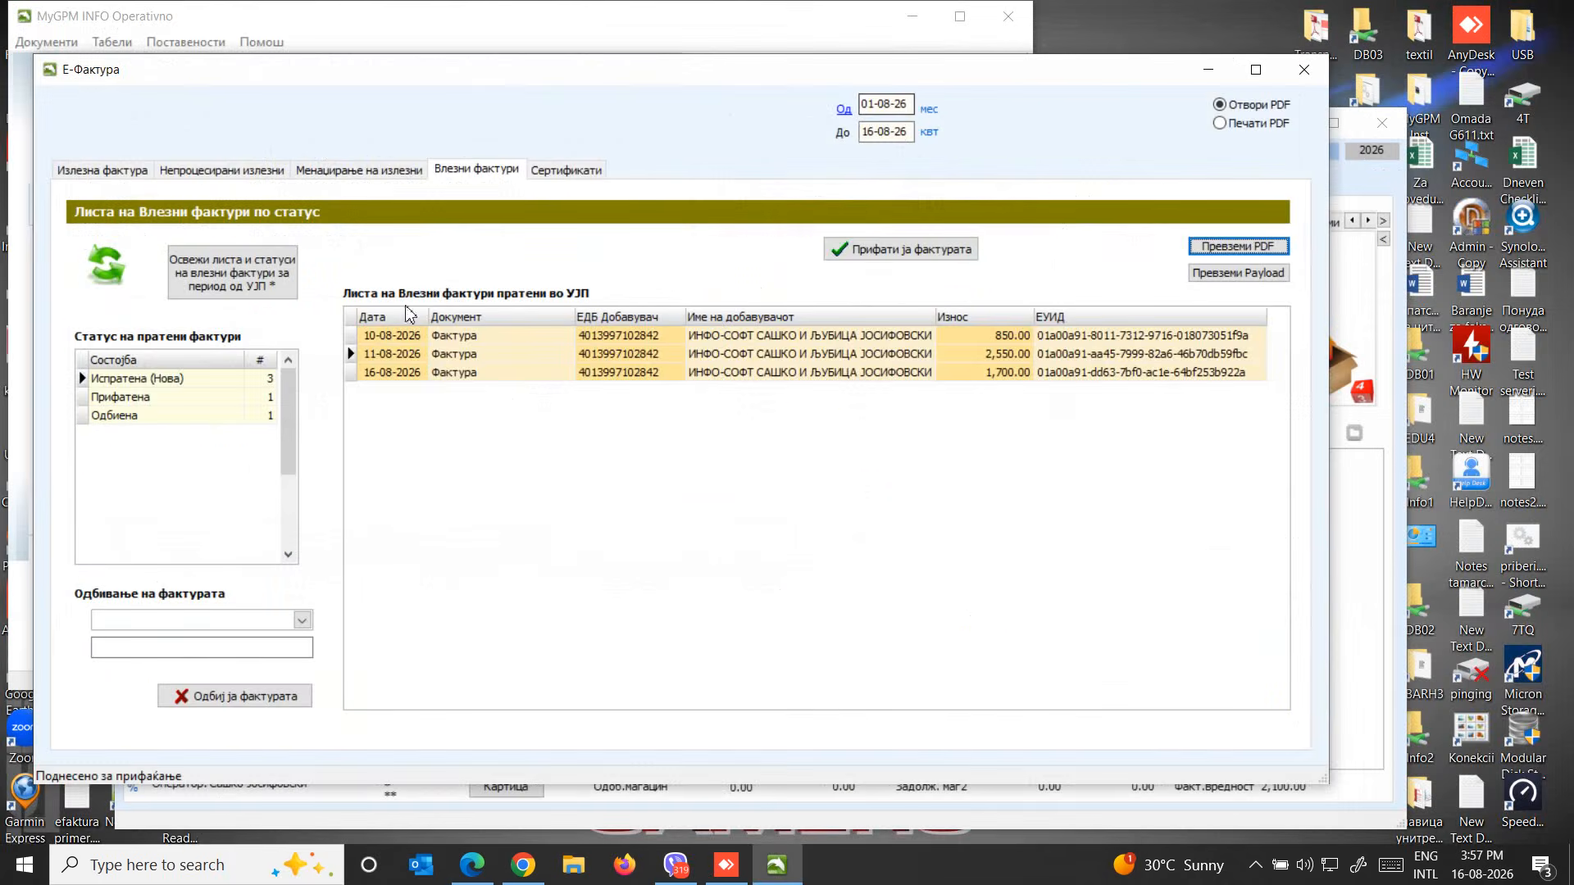
Reject the 11-08-2026 invoice with the reason Грешка во нарачка, authorising with the digital signature PIN
{"action": "left_click", "coordinate": [439, 354]}
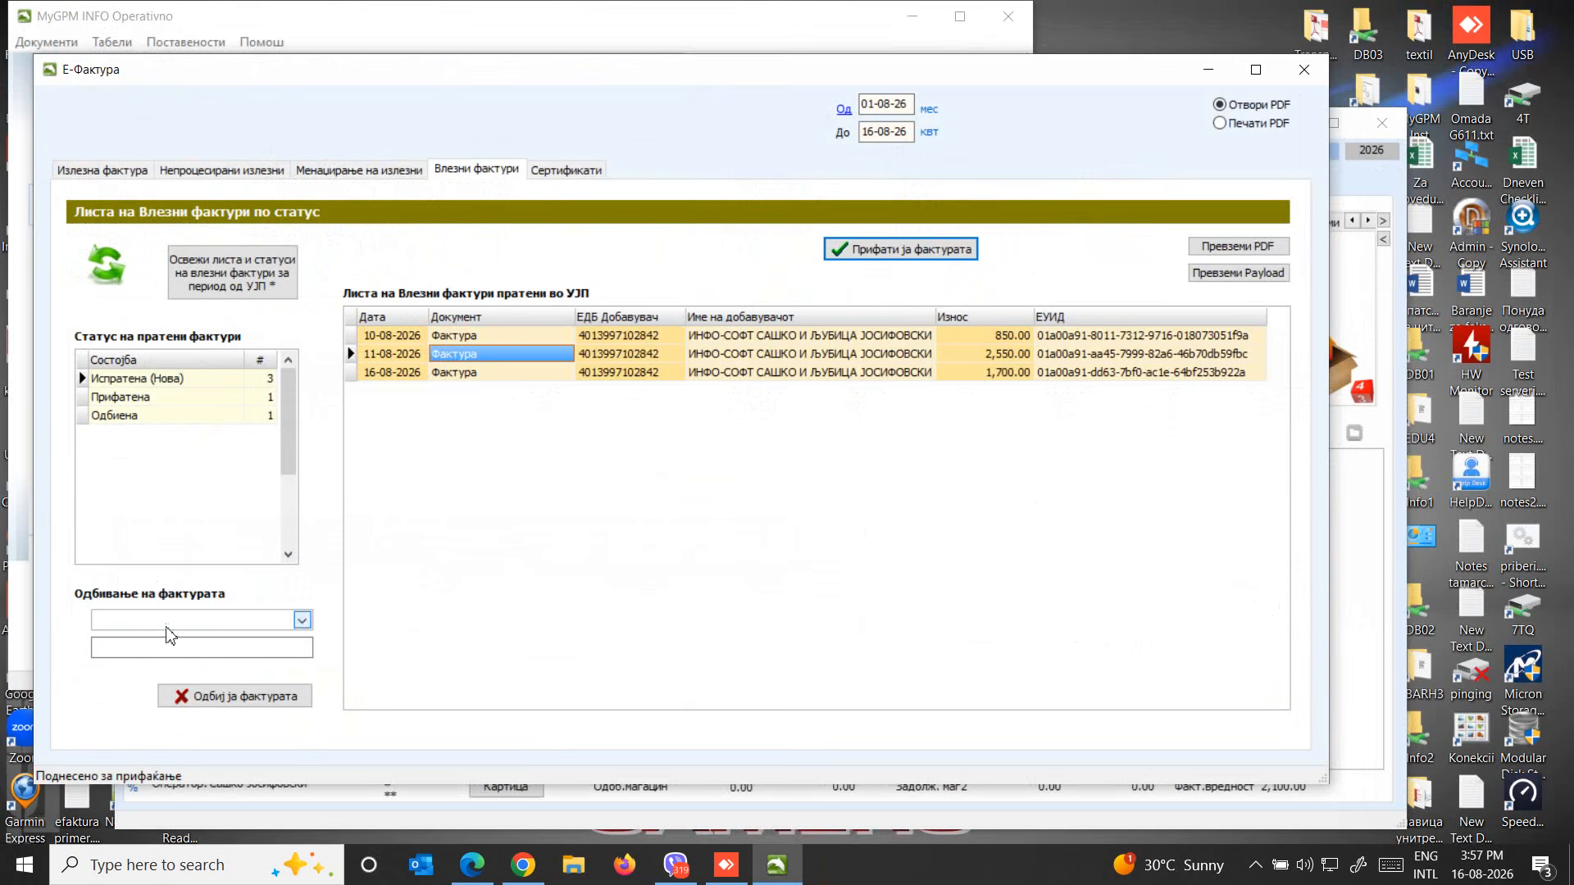
{"action": "left_click", "coordinate": [302, 622]}
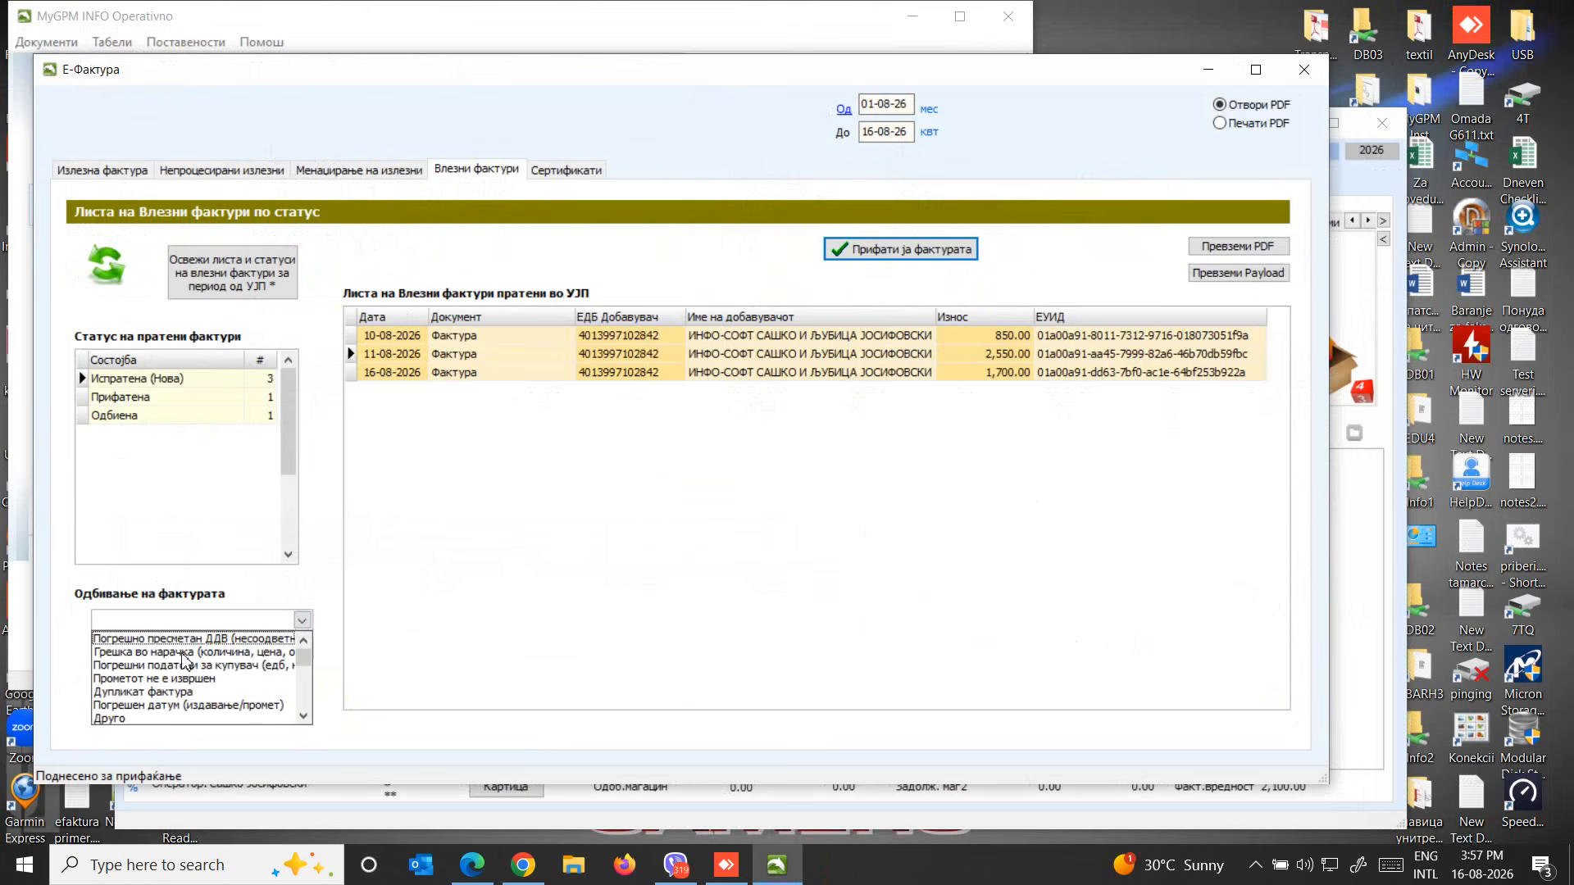
{"action": "left_click", "coordinate": [176, 653]}
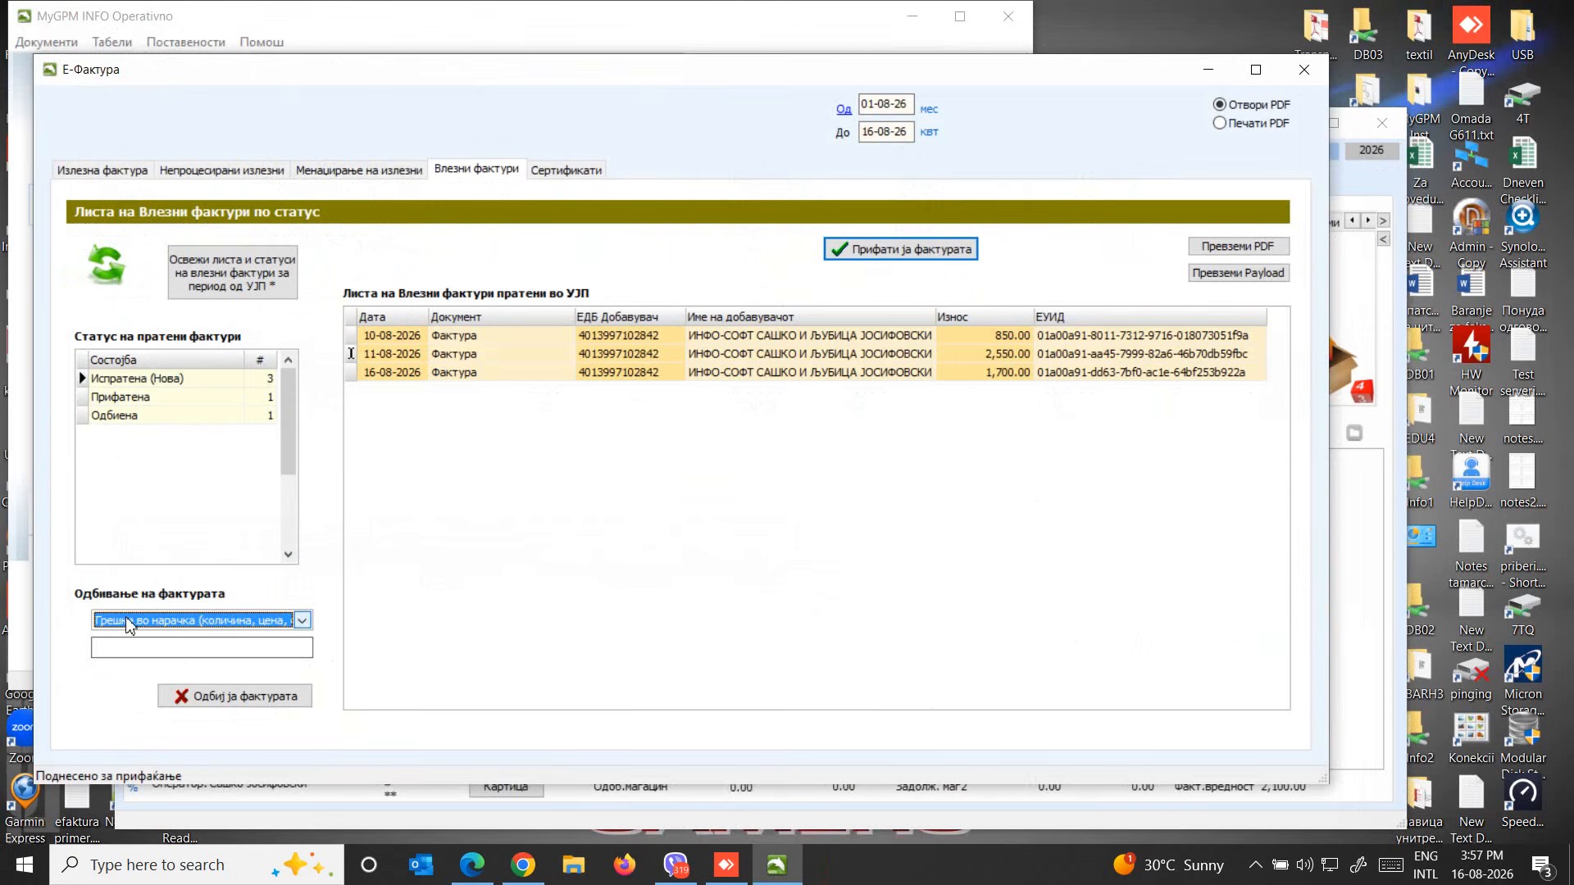
{"action": "left_click", "coordinate": [207, 621]}
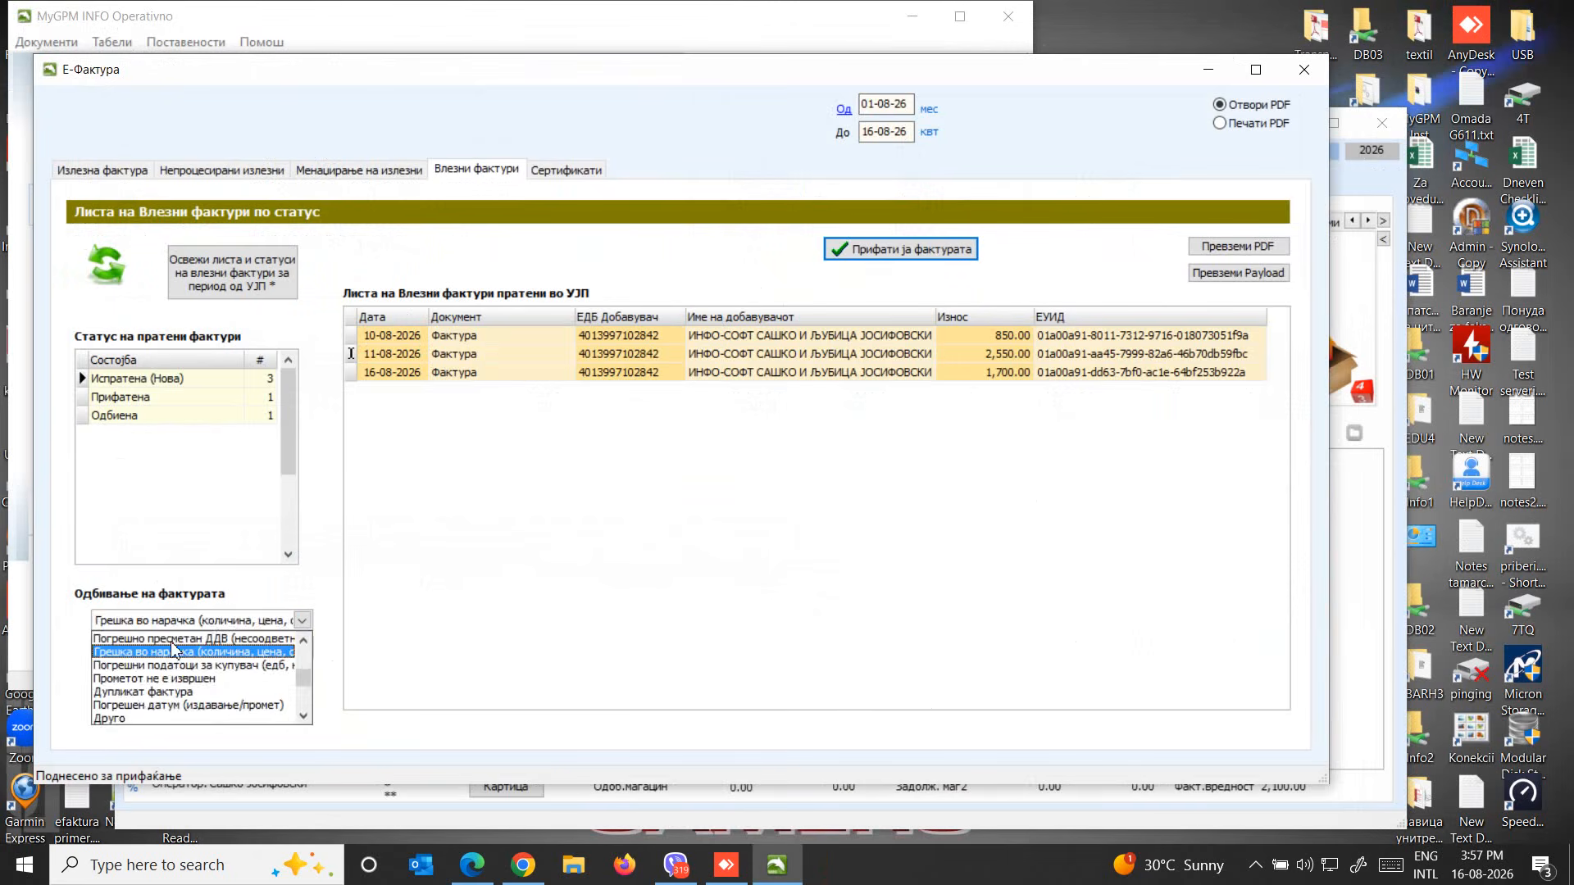
{"action": "left_click", "coordinate": [120, 719]}
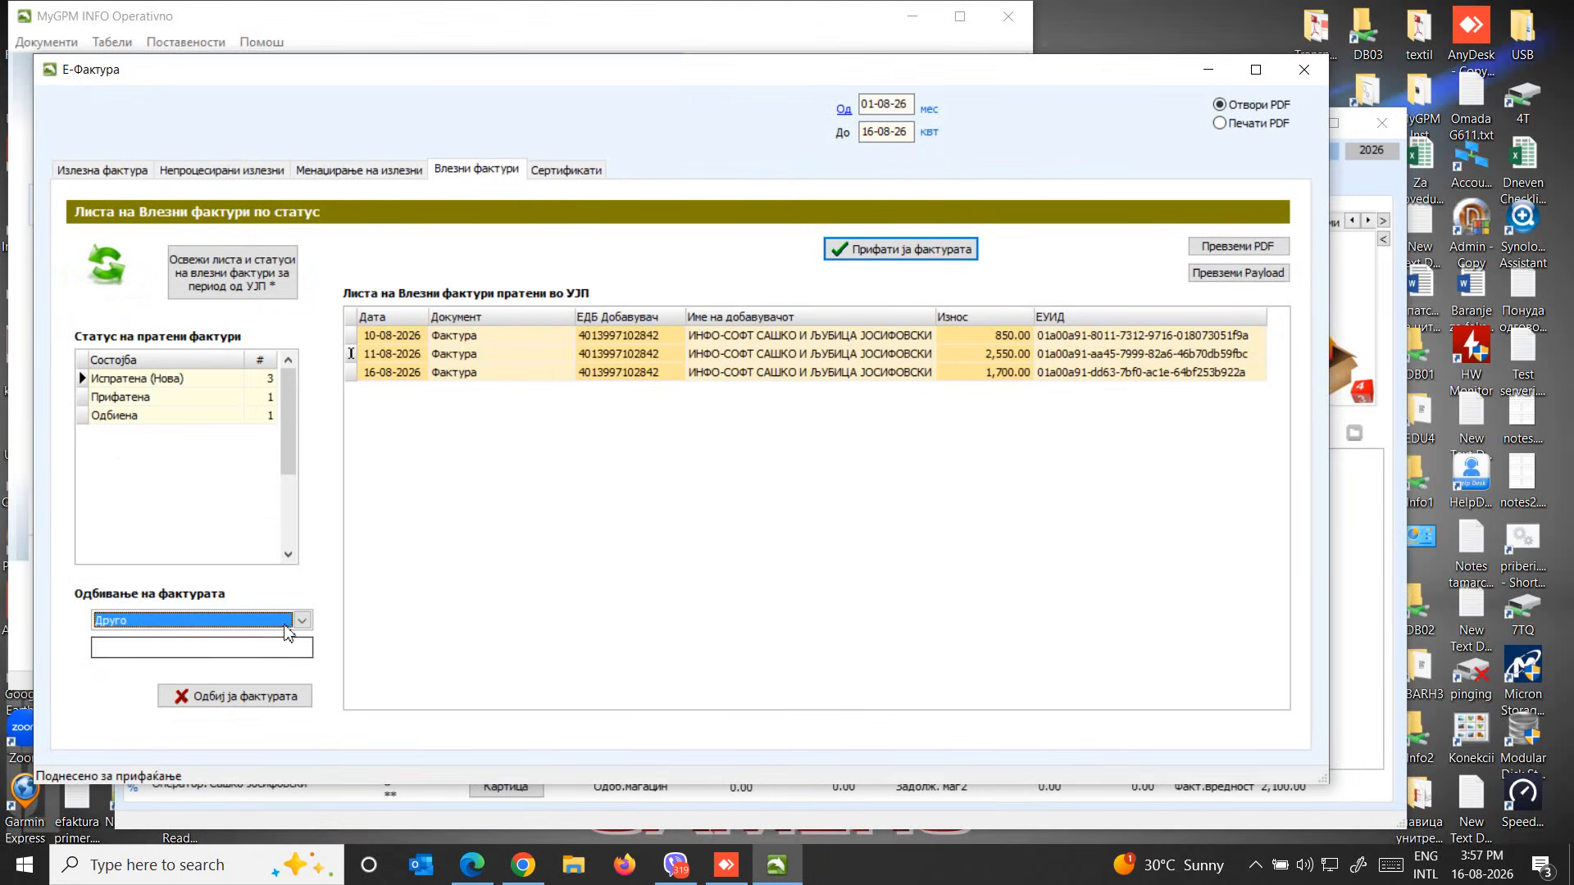
{"action": "left_click", "coordinate": [205, 621]}
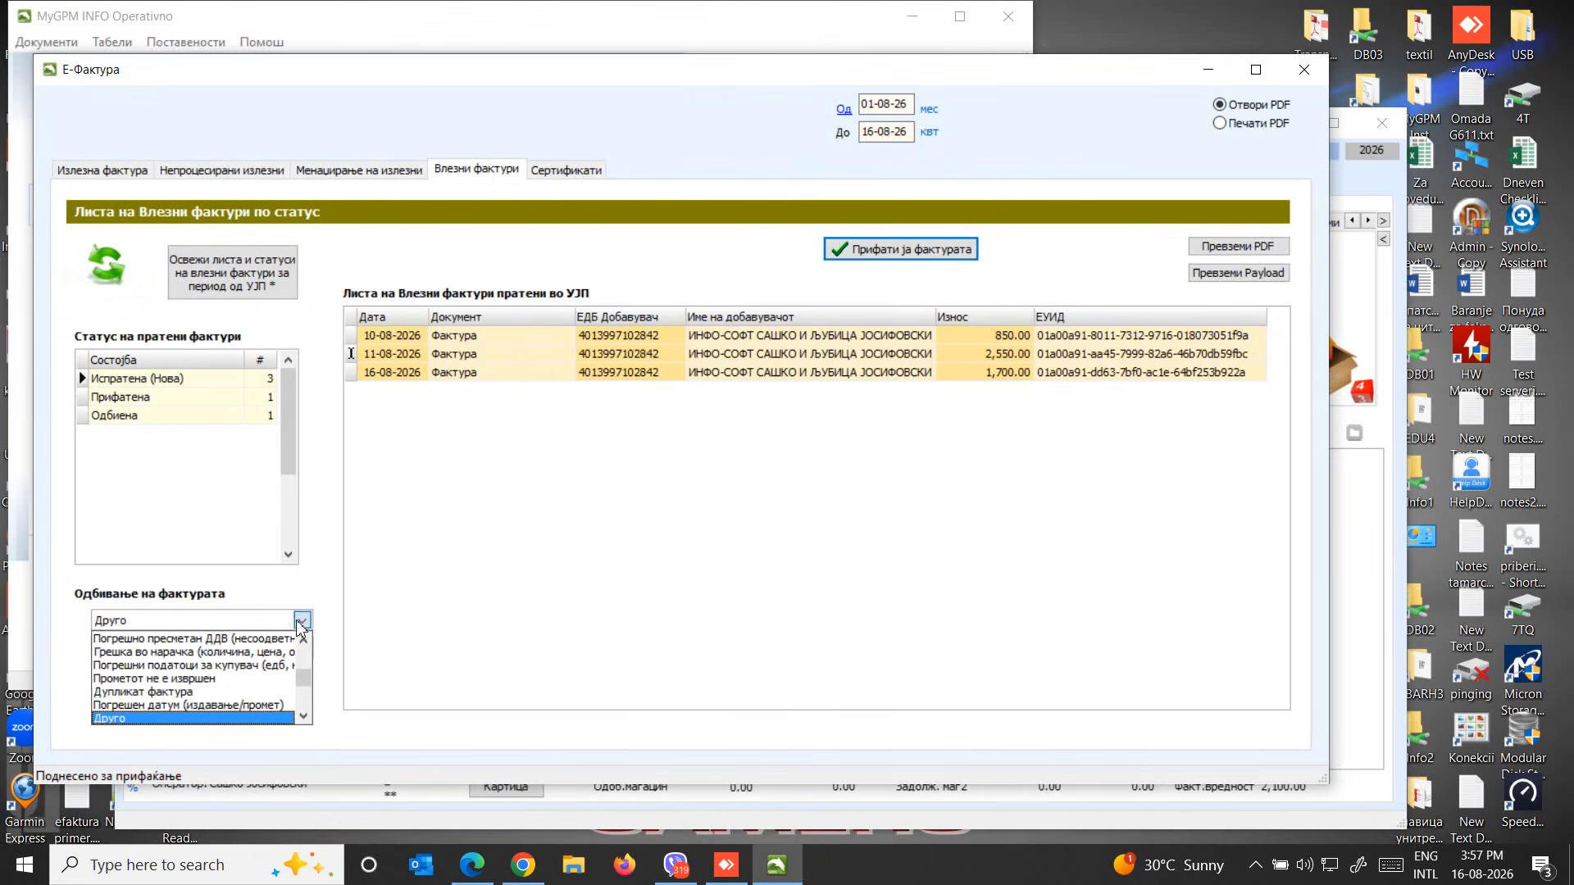
{"action": "left_click", "coordinate": [175, 654]}
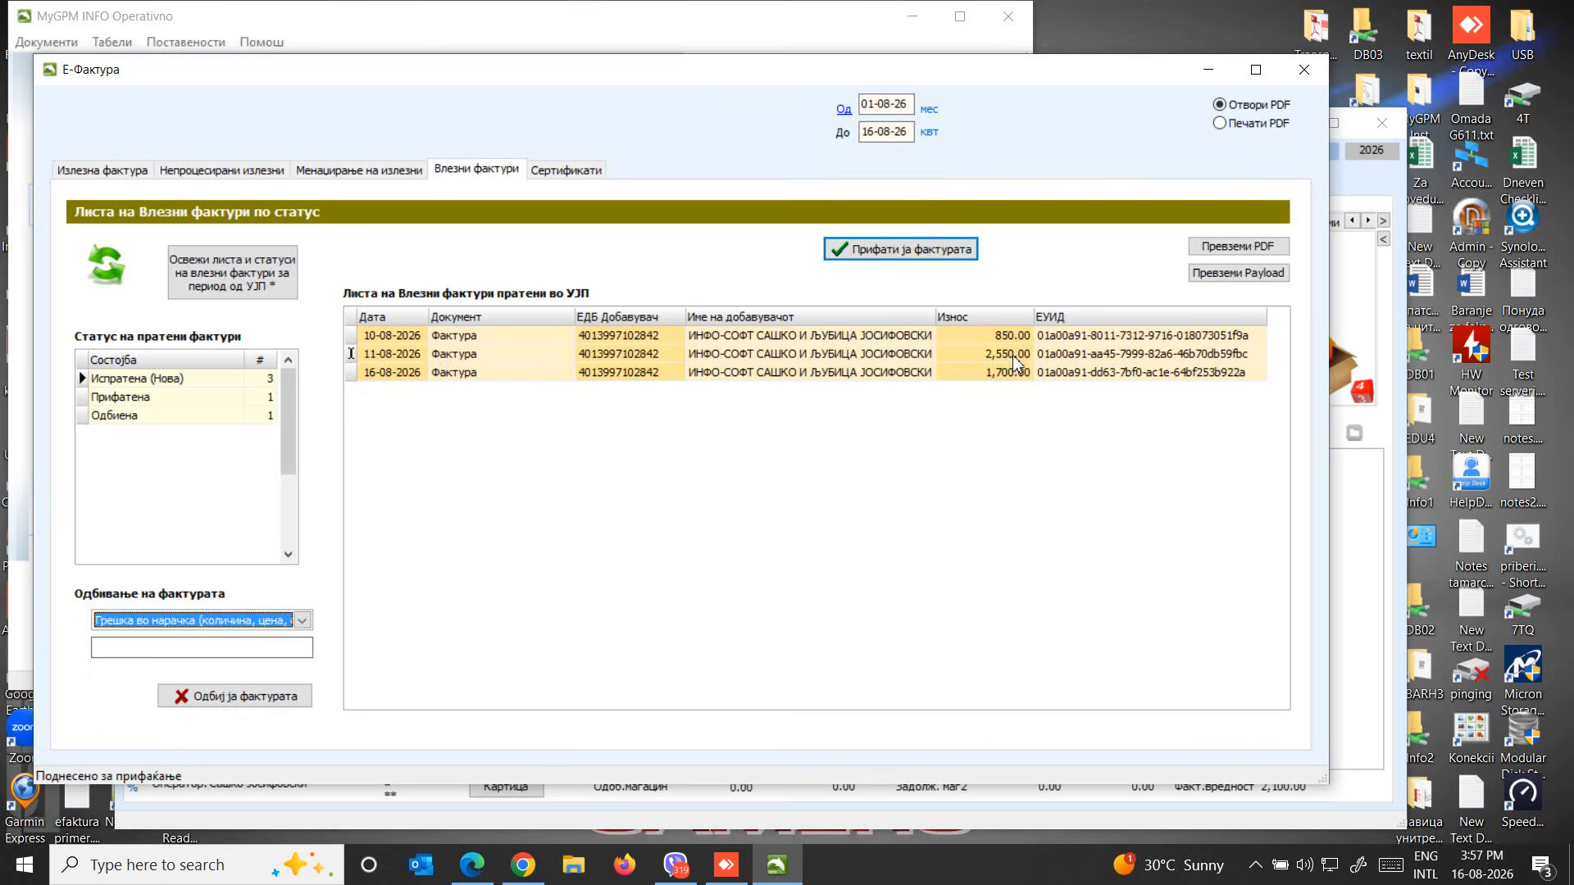
{"action": "left_click", "coordinate": [230, 710]}
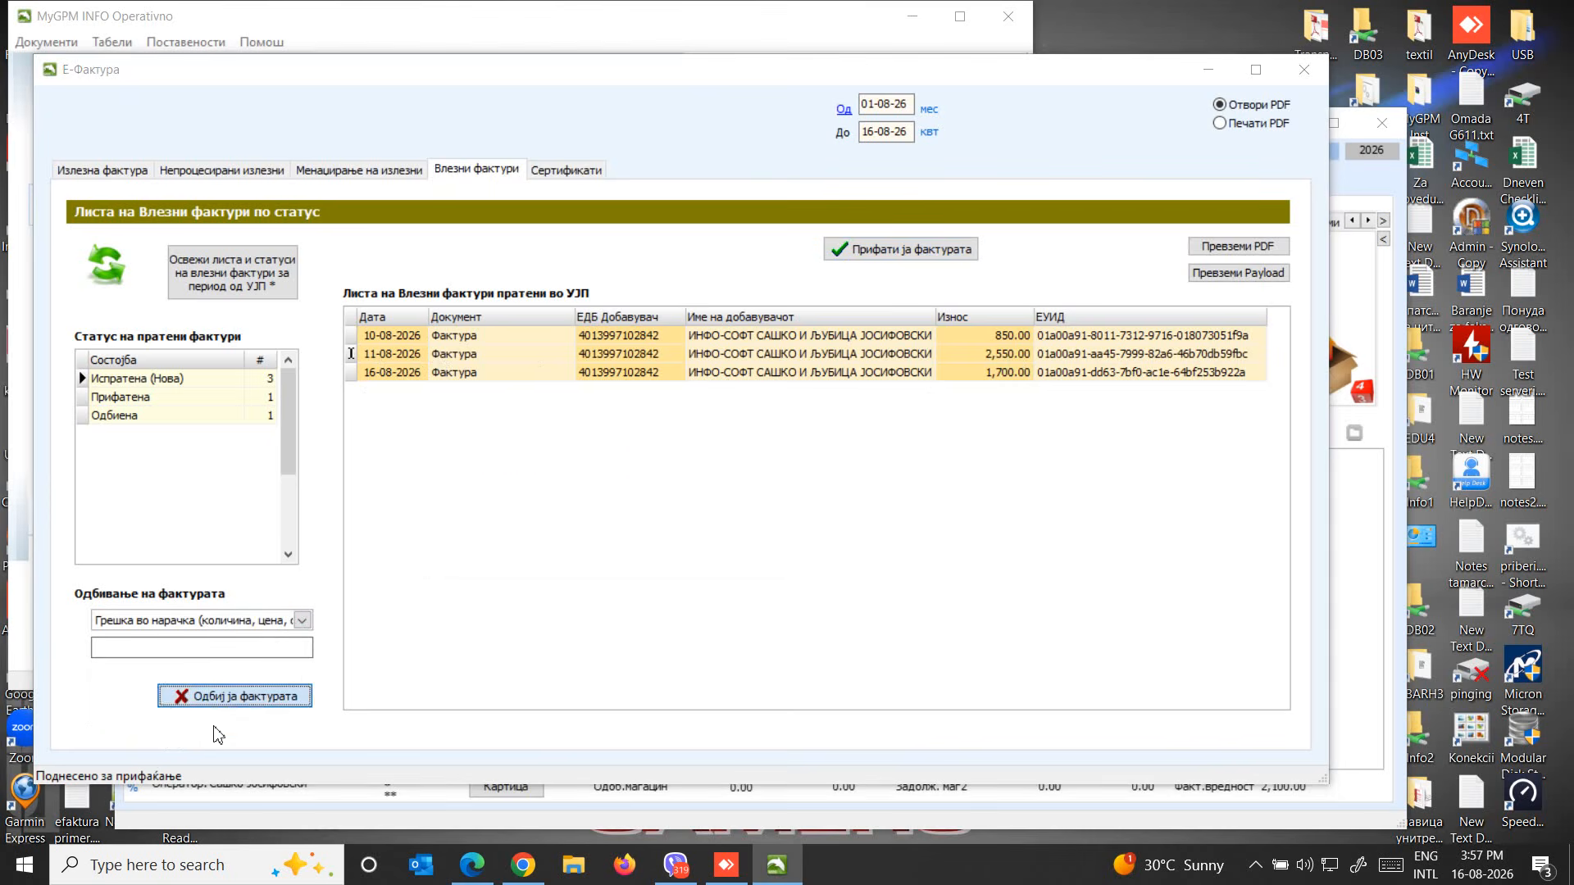
{"action": "type", "text": "••••"}
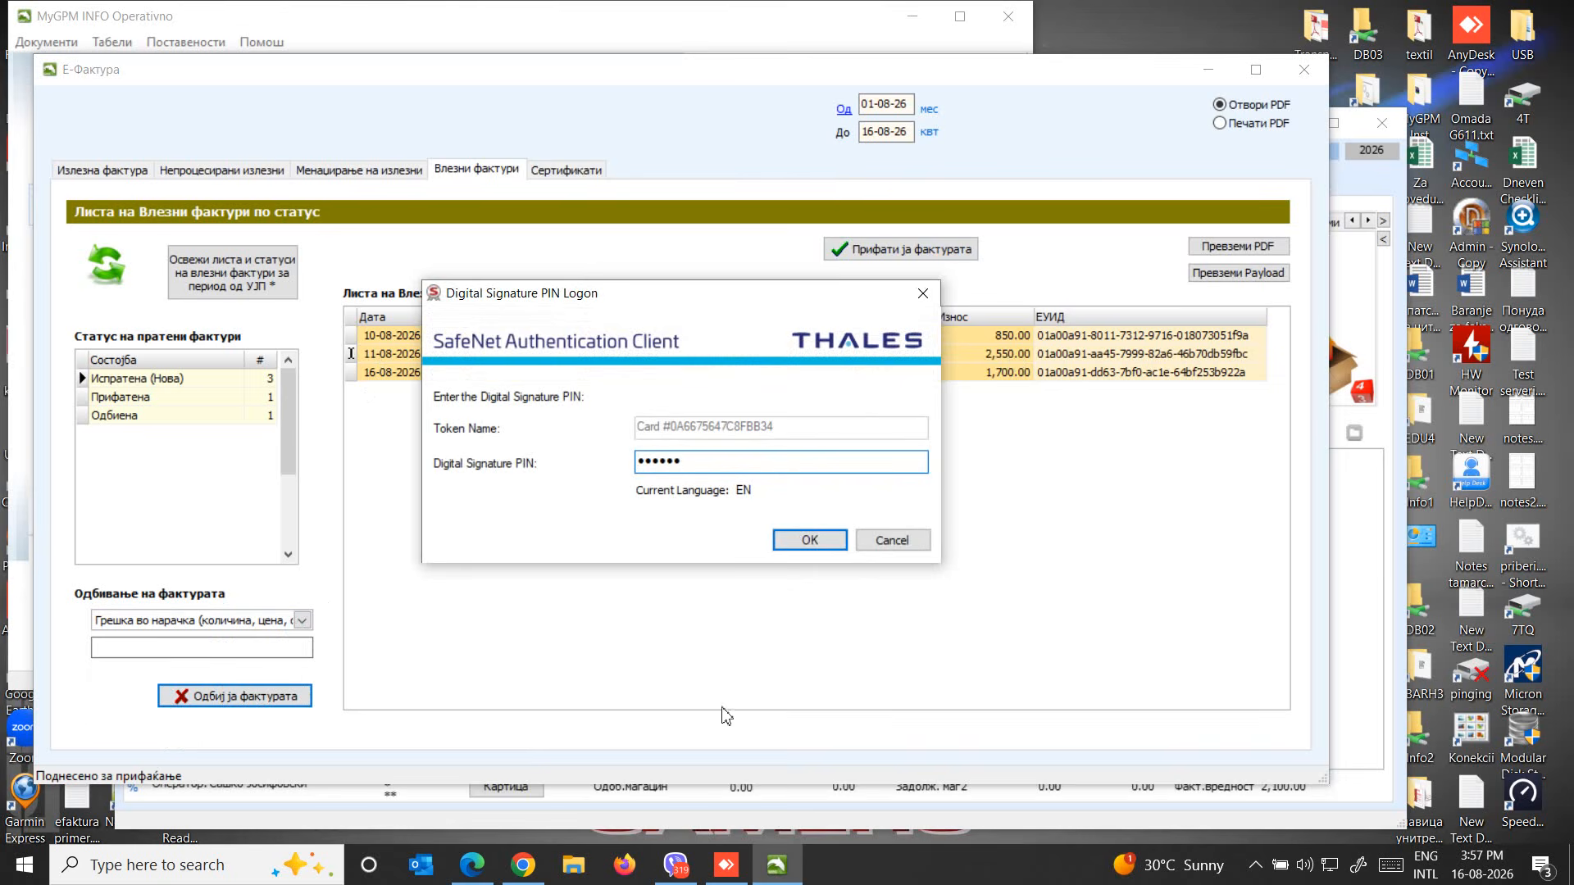
{"action": "left_click", "coordinate": [828, 544]}
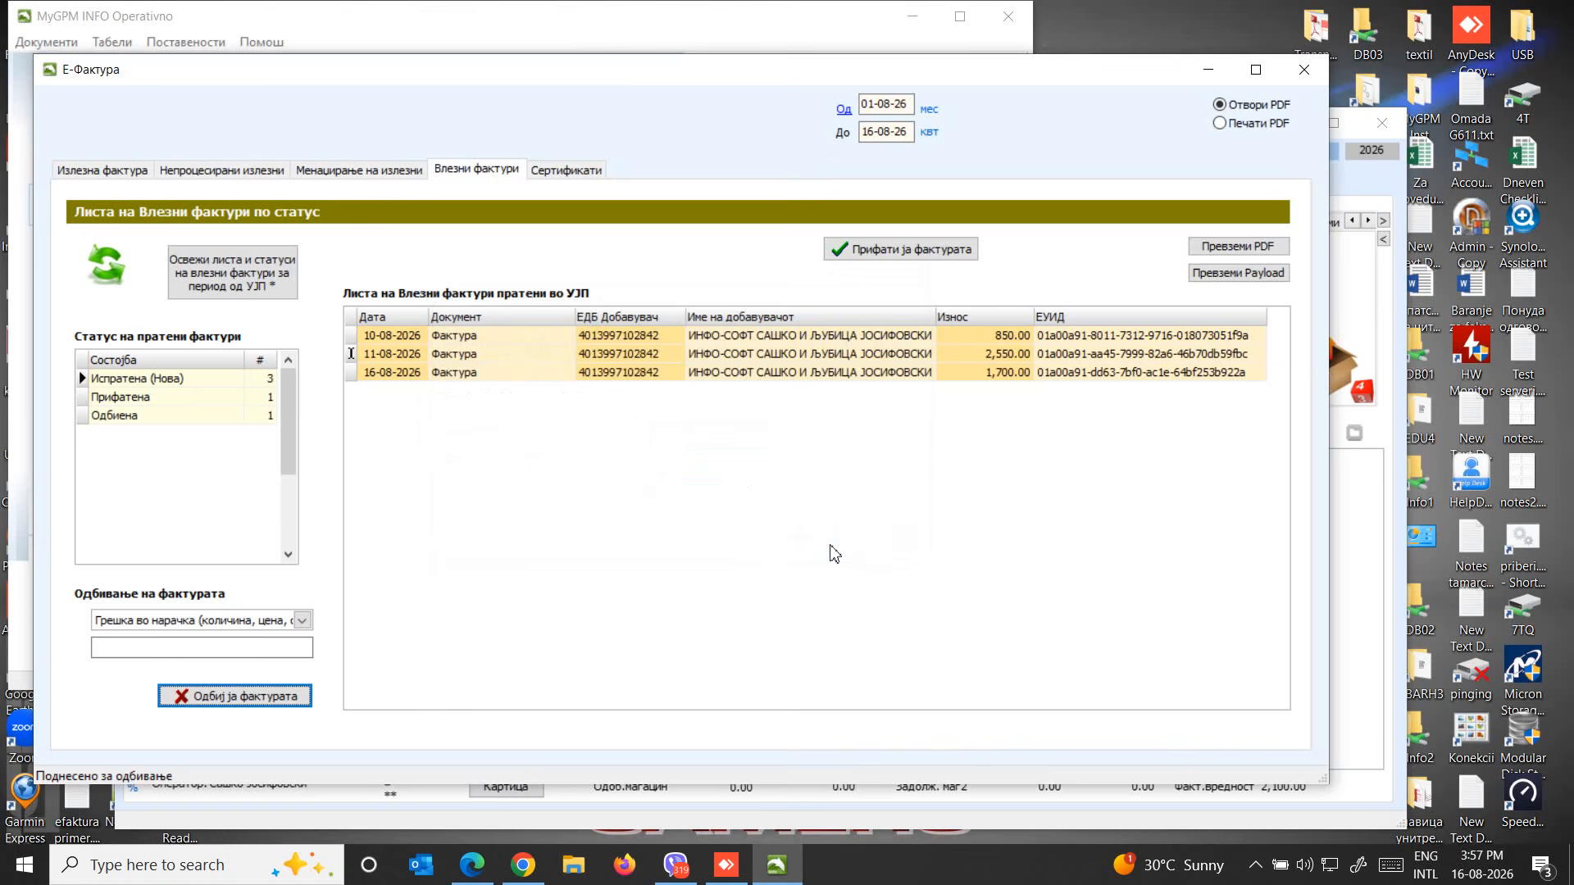
Start updating the incoming invoice list from УЈП, and switch to Chrome to rerun the Примени документи search and check the statuses
{"action": "left_click", "coordinate": [226, 277]}
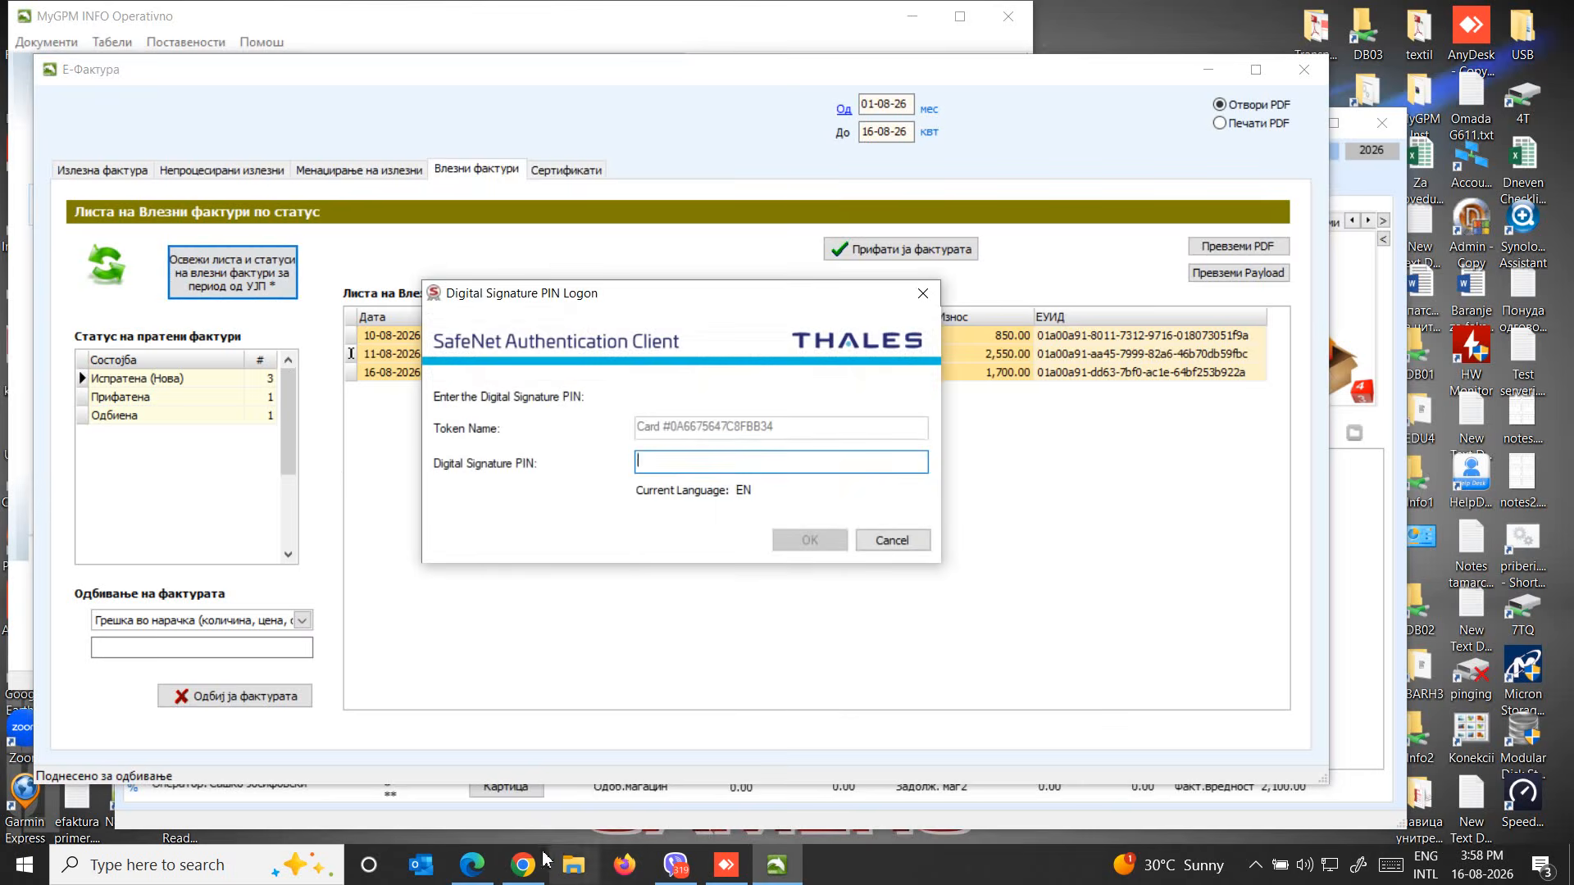
{"action": "left_click", "coordinate": [524, 867]}
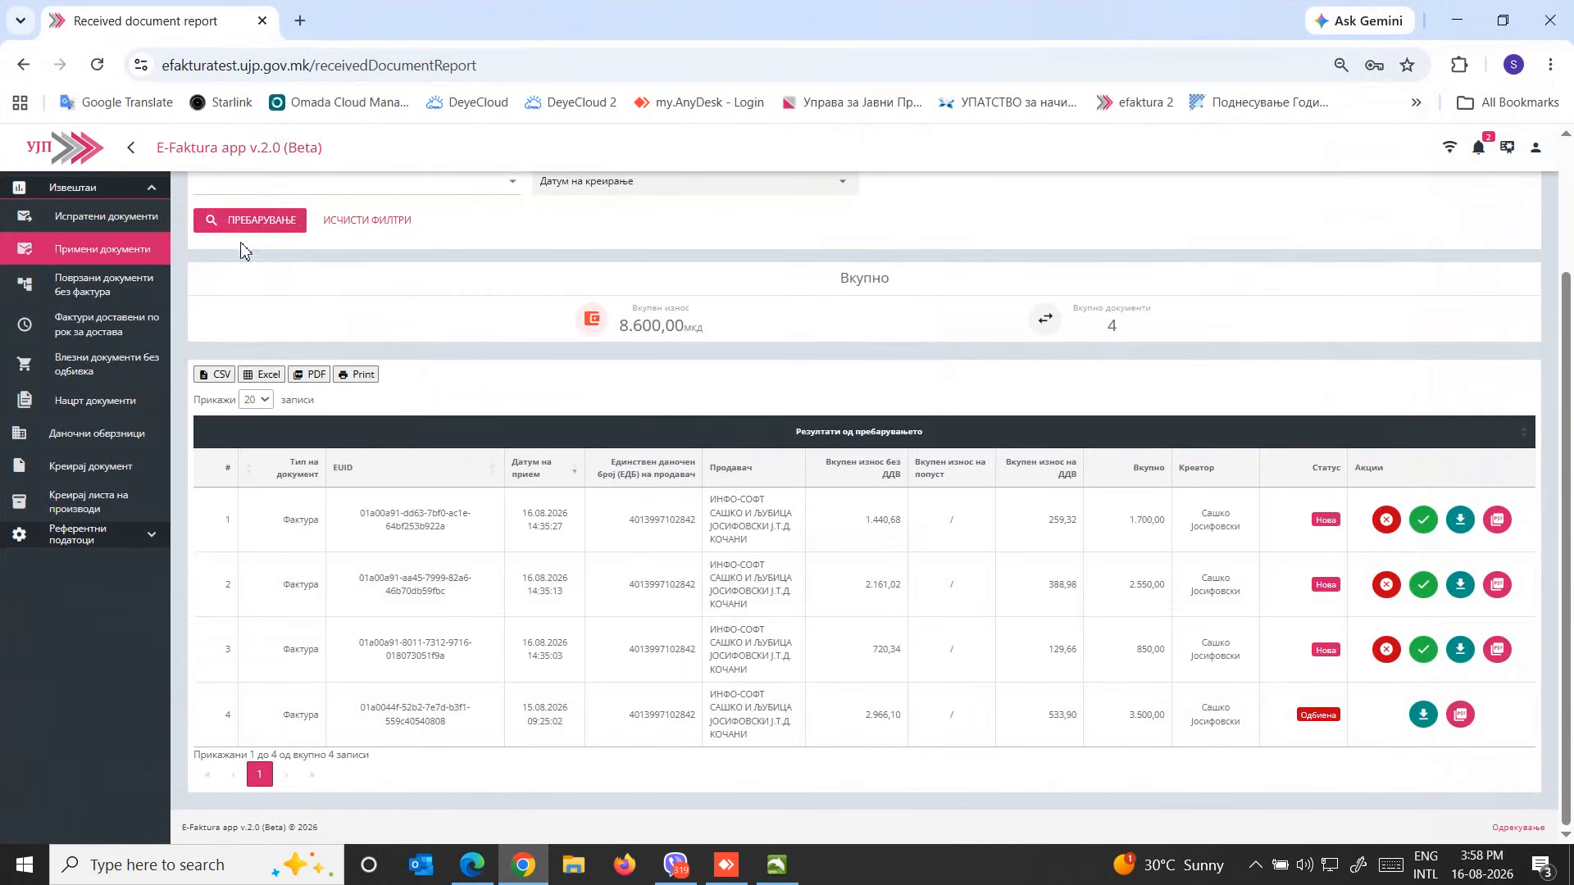
{"action": "left_click", "coordinate": [252, 223]}
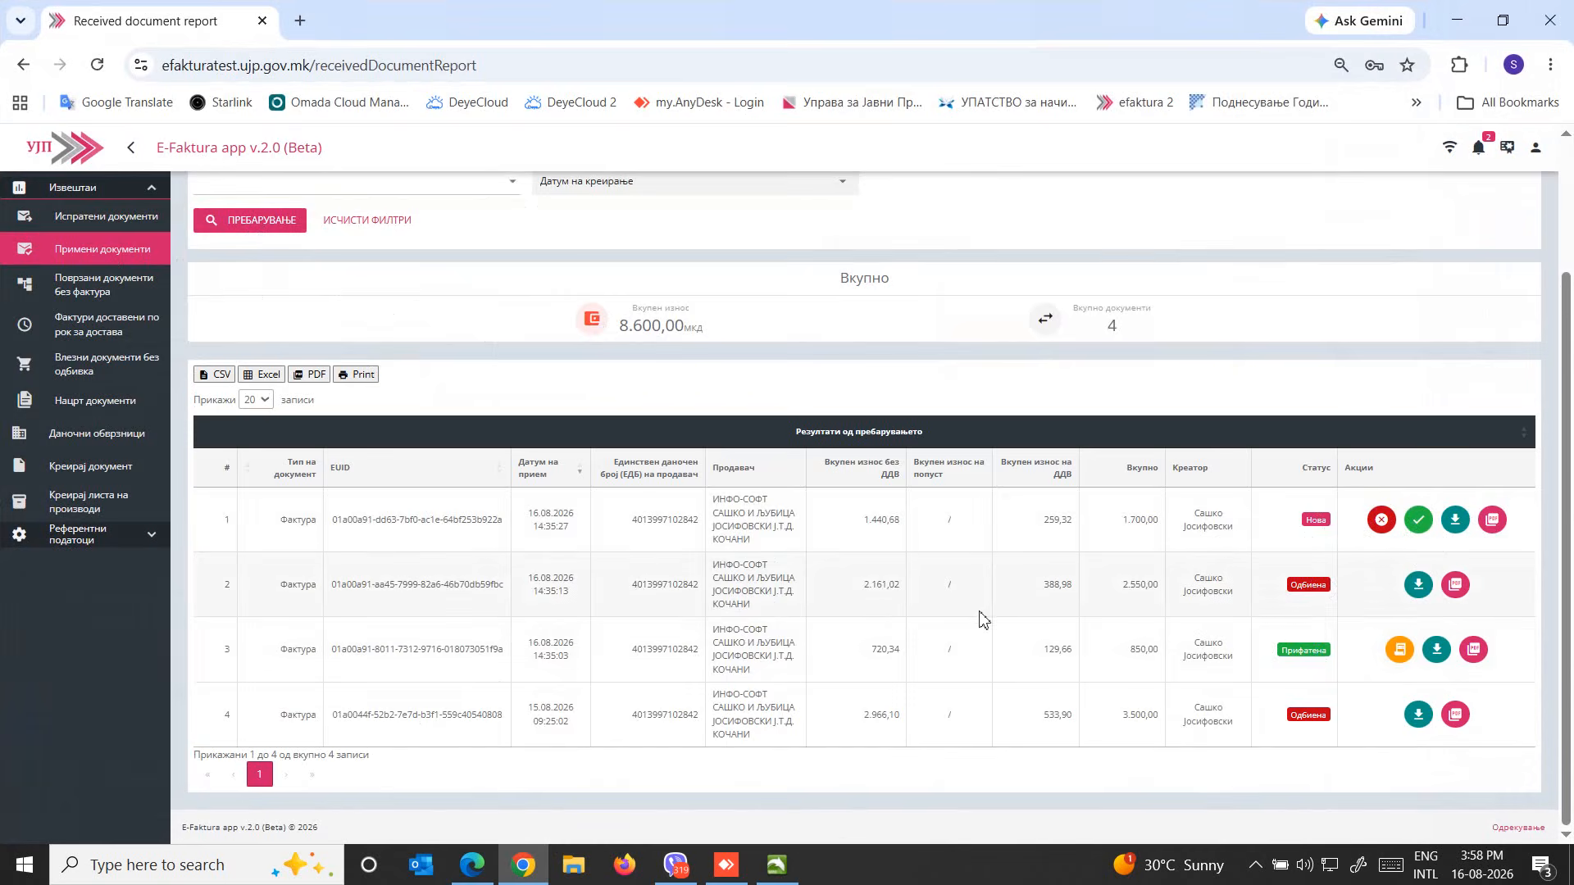
Check the statuses in the received documents report, switch back to MyGPM and authorise the incoming invoice update with the digital signature PIN
{"action": "scroll", "coordinate": [886, 574], "scroll_direction": "up", "scroll_amount": 2}
{"action": "scroll", "coordinate": [820, 557], "scroll_direction": "down", "scroll_amount": 2}
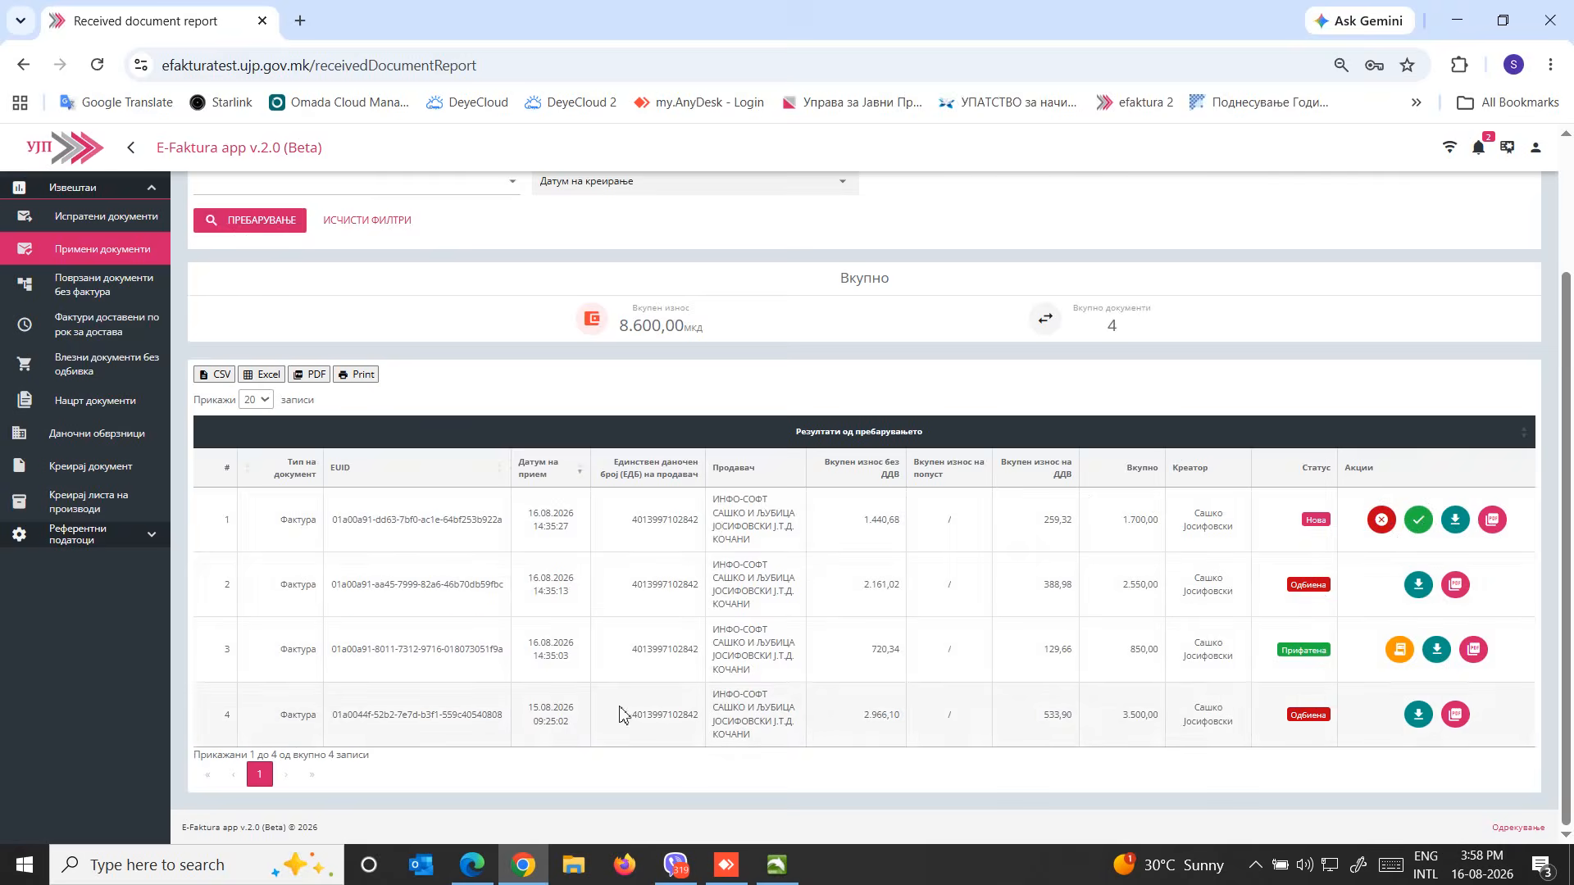
{"action": "left_click", "coordinate": [777, 868]}
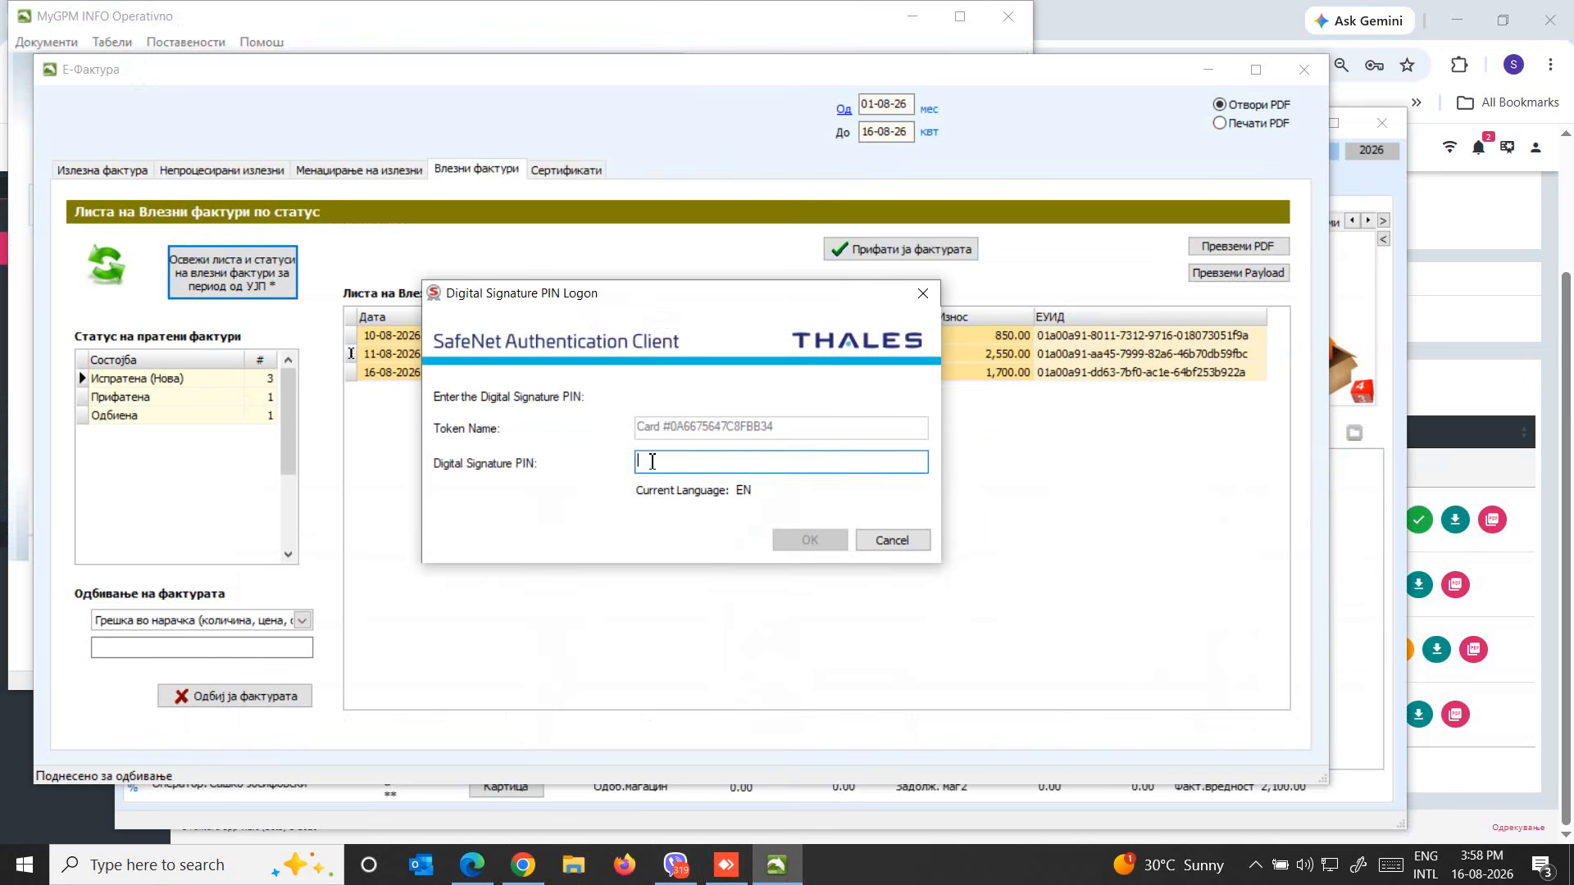
{"action": "type", "text": "••"}
{"action": "left_click", "coordinate": [810, 539]}
Review the incoming invoices listed under the statuses Испратена (Нова), Прифатена and Одбиена
{"action": "left_click", "coordinate": [176, 378]}
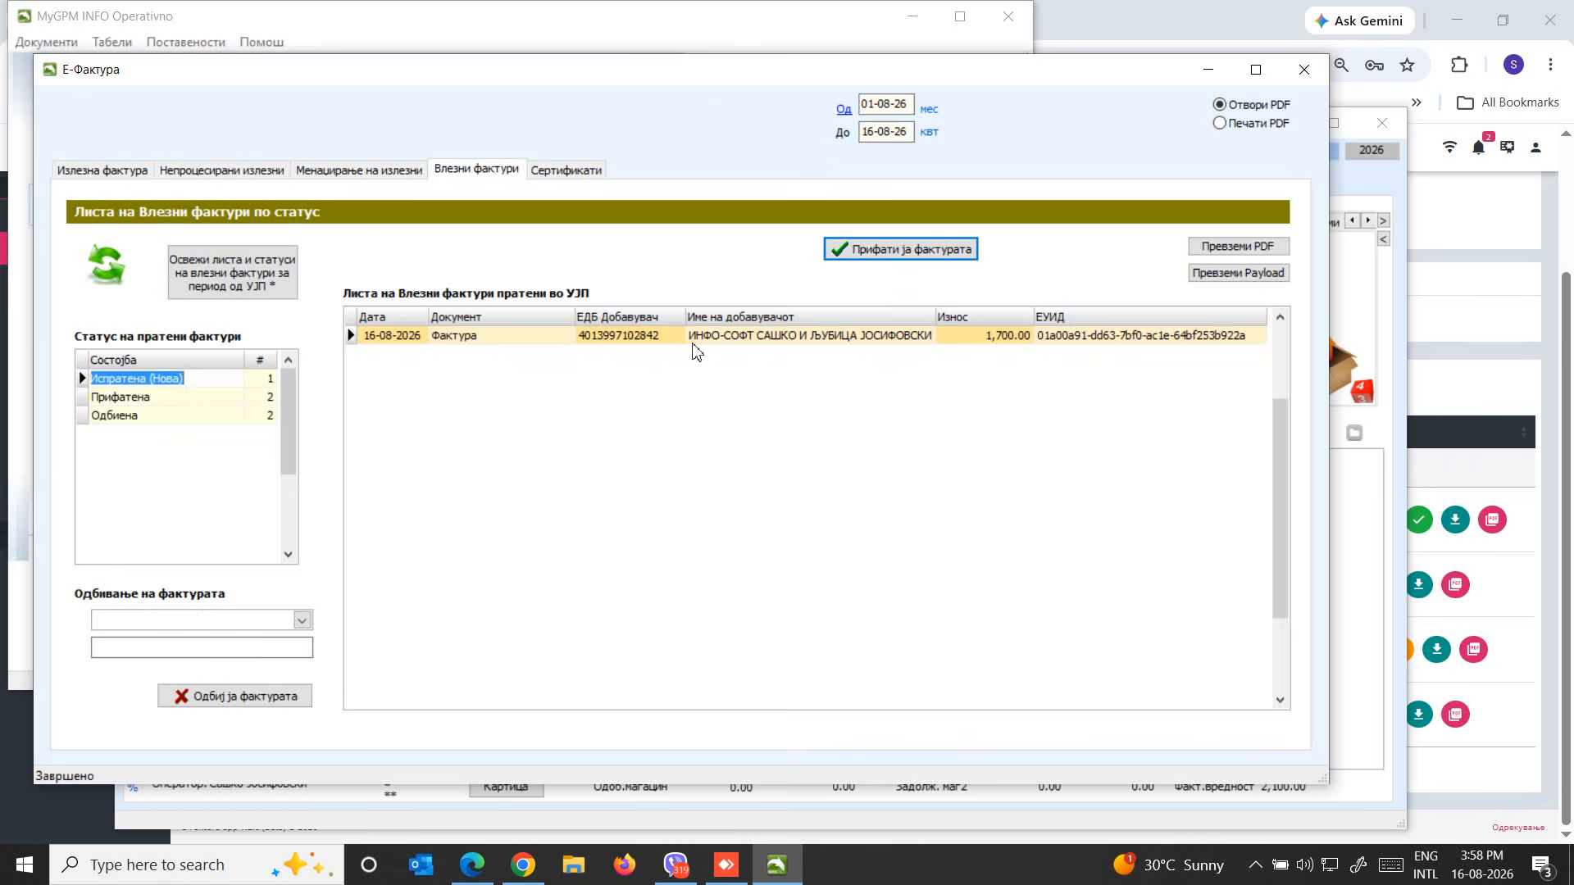
{"action": "left_click", "coordinate": [175, 397]}
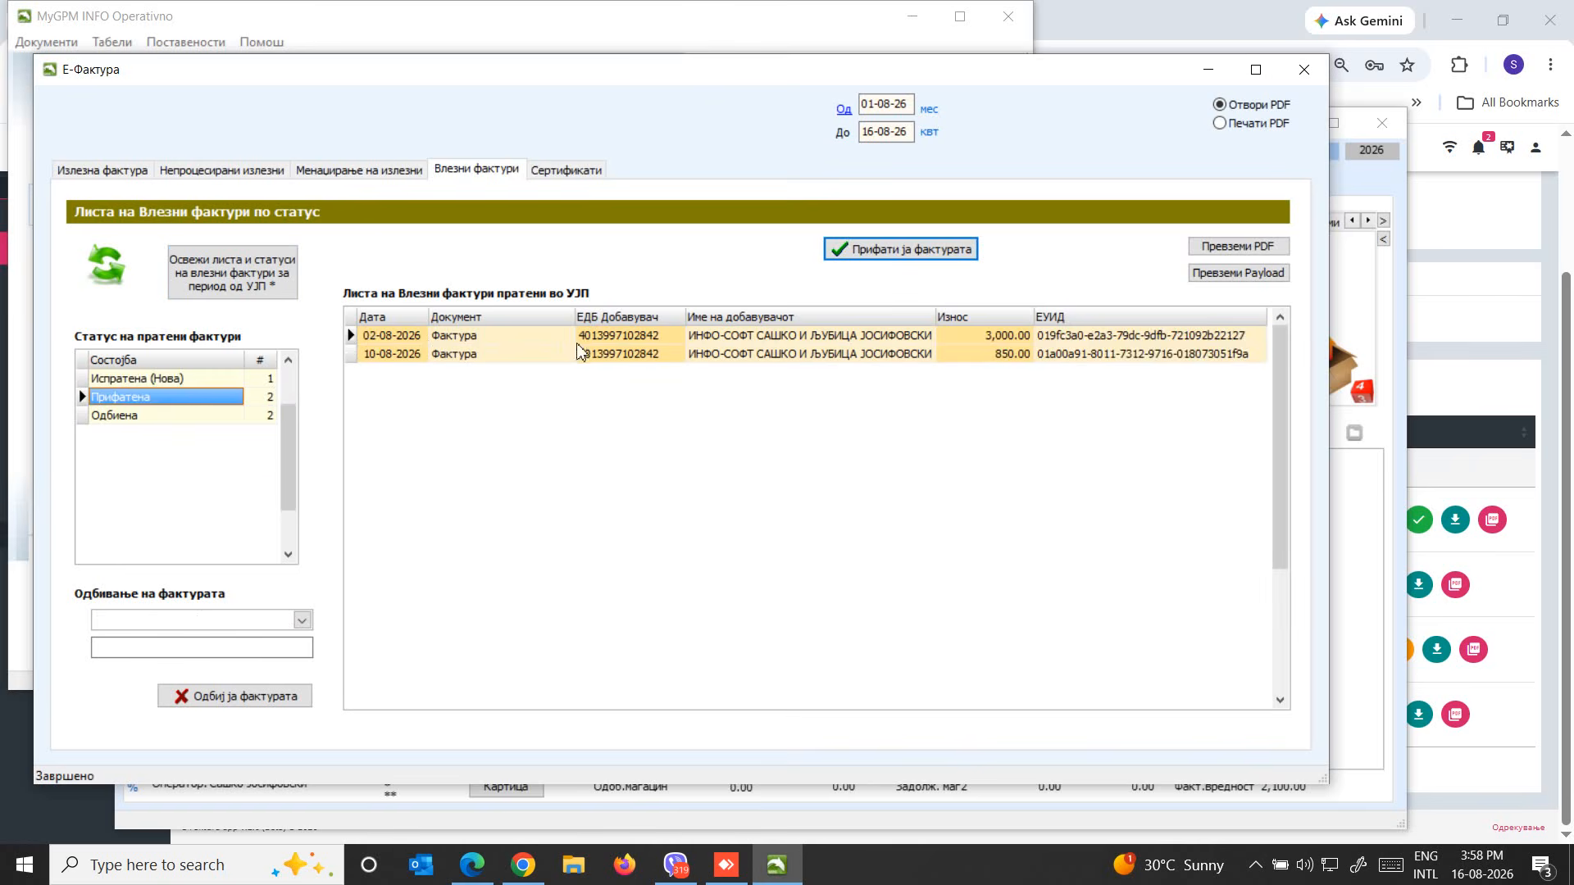
{"action": "left_click", "coordinate": [256, 422]}
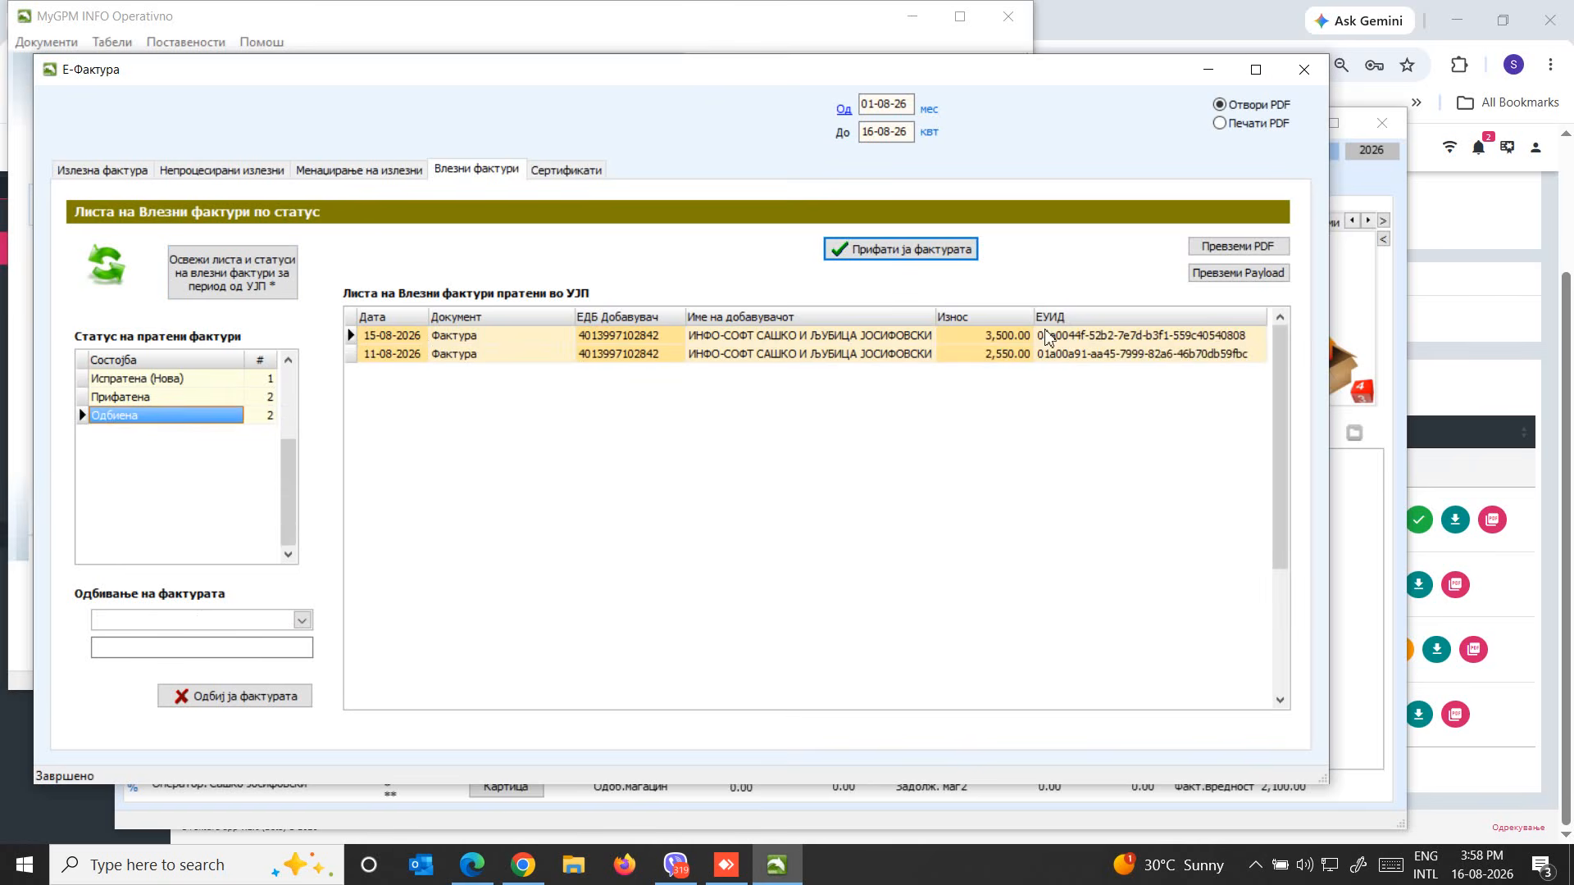
{"action": "left_click", "coordinate": [810, 337]}
{"action": "left_click", "coordinate": [809, 351]}
{"action": "left_click", "coordinate": [808, 341]}
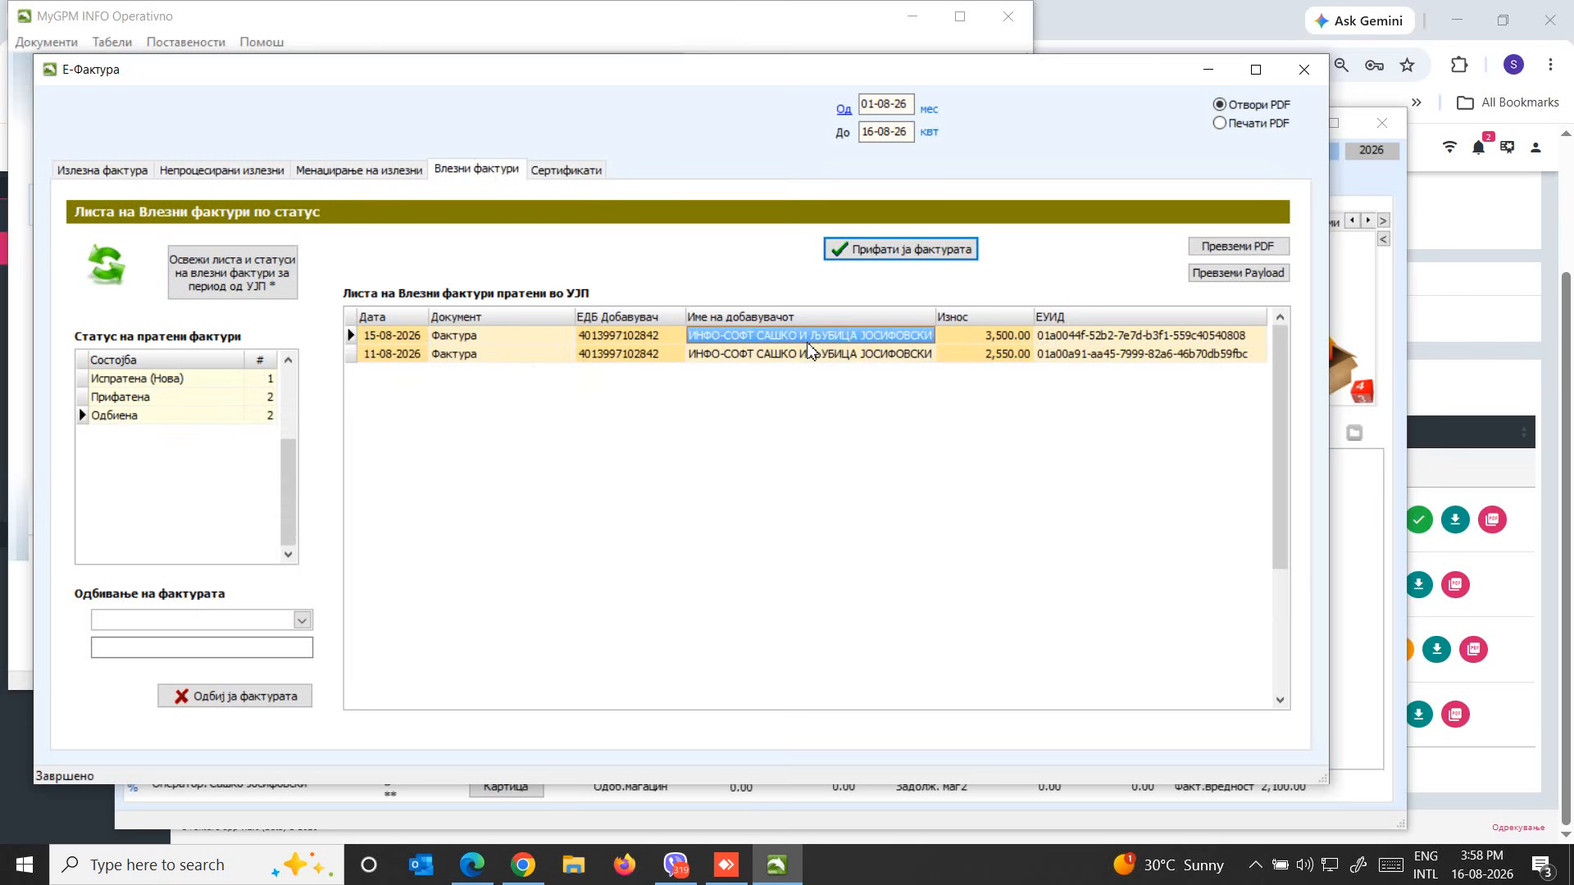
Close ДАТА БОКС's Е-Фактура window, switch to the client ИНФО-СОФТ and open Е-Фактура from its Излез records in Материјална евиденција
{"action": "left_click", "coordinate": [1303, 68]}
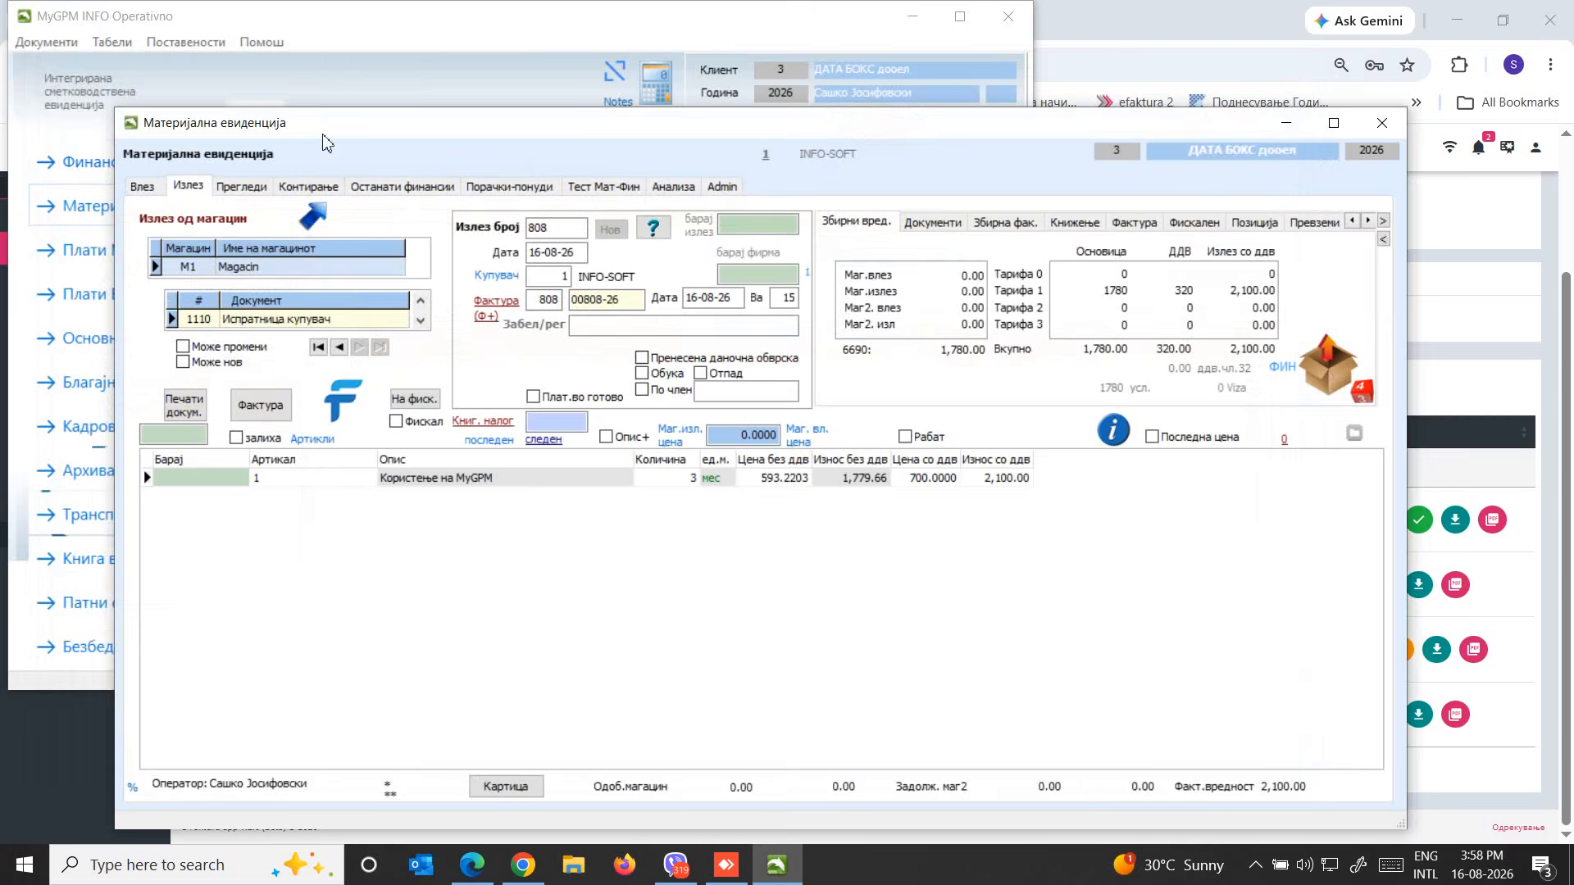
{"action": "left_click_drag", "start_coordinate": [337, 125], "coordinate": [575, 280]}
{"action": "left_click", "coordinate": [345, 149]}
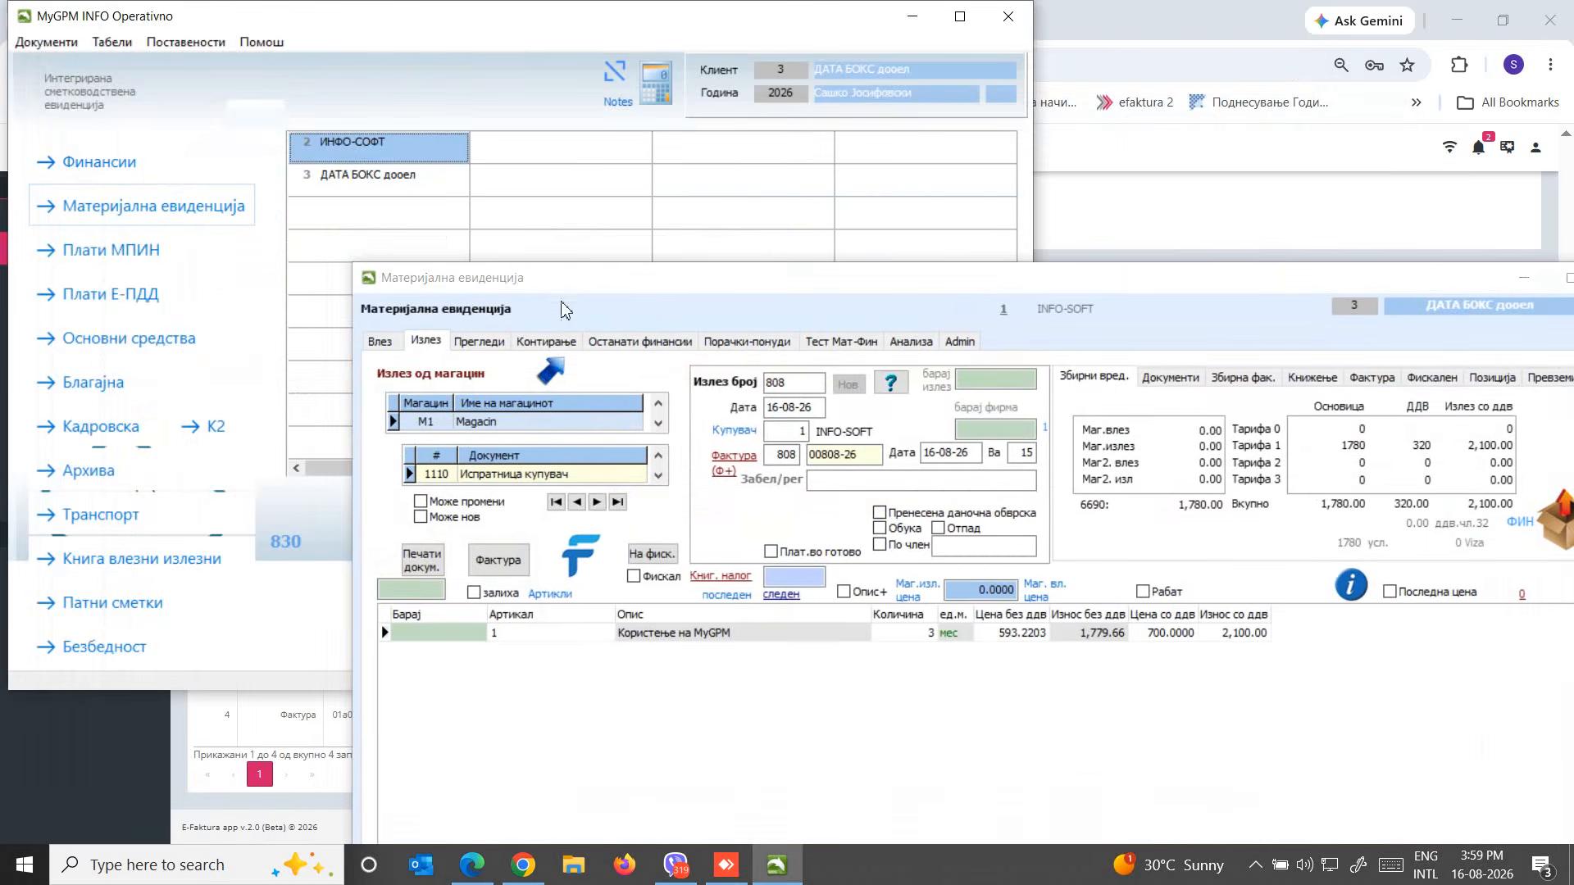
{"action": "left_click_drag", "start_coordinate": [627, 287], "coordinate": [426, 136]}
{"action": "left_click", "coordinate": [222, 190]}
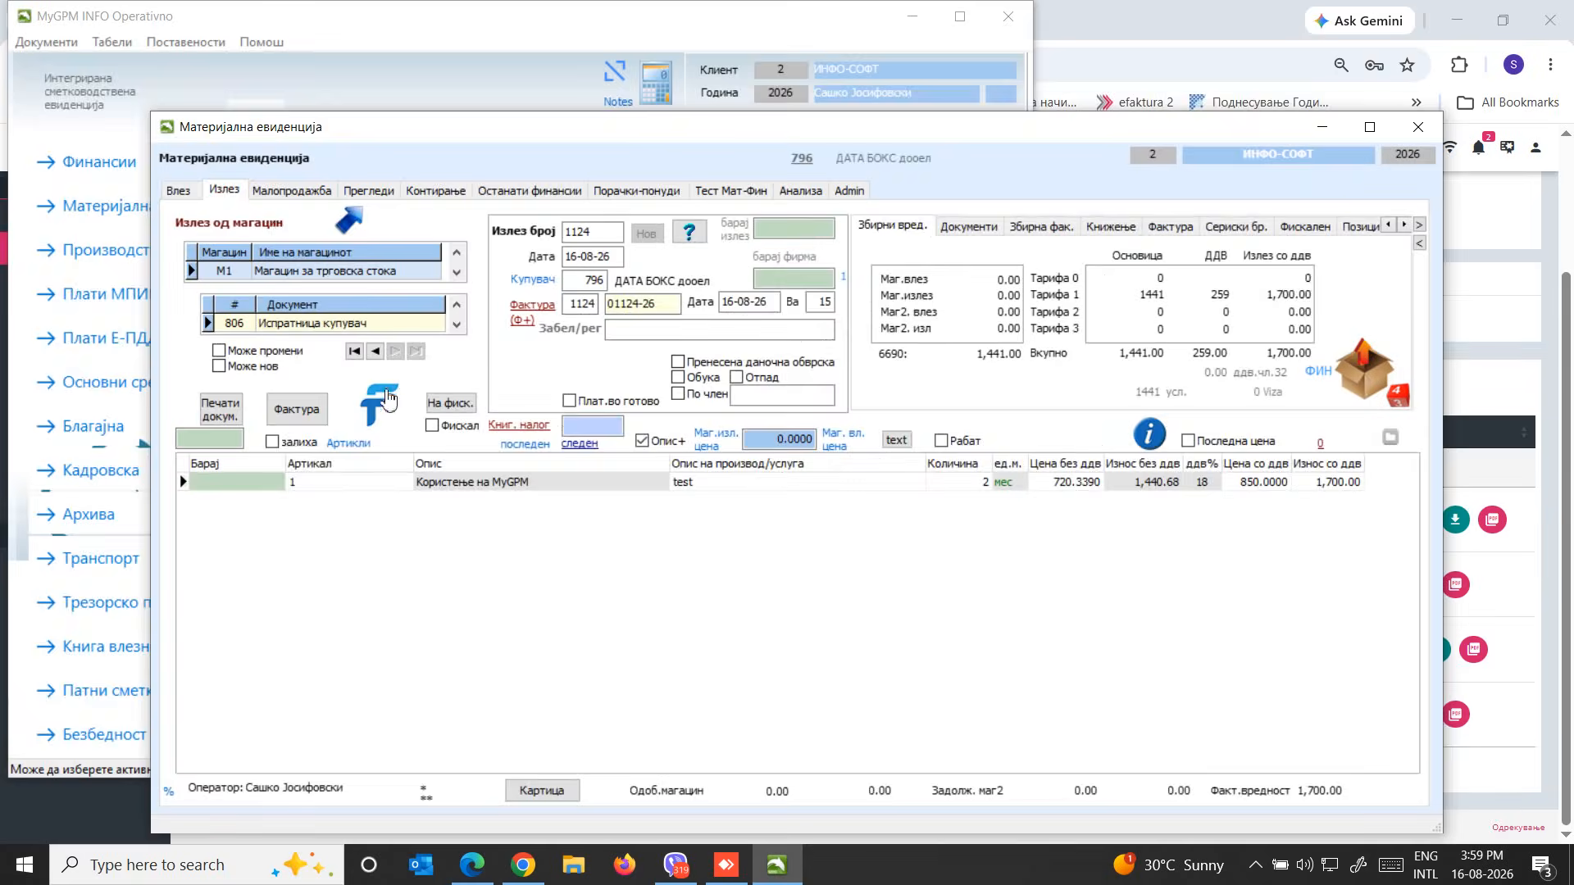
{"action": "left_click", "coordinate": [385, 407]}
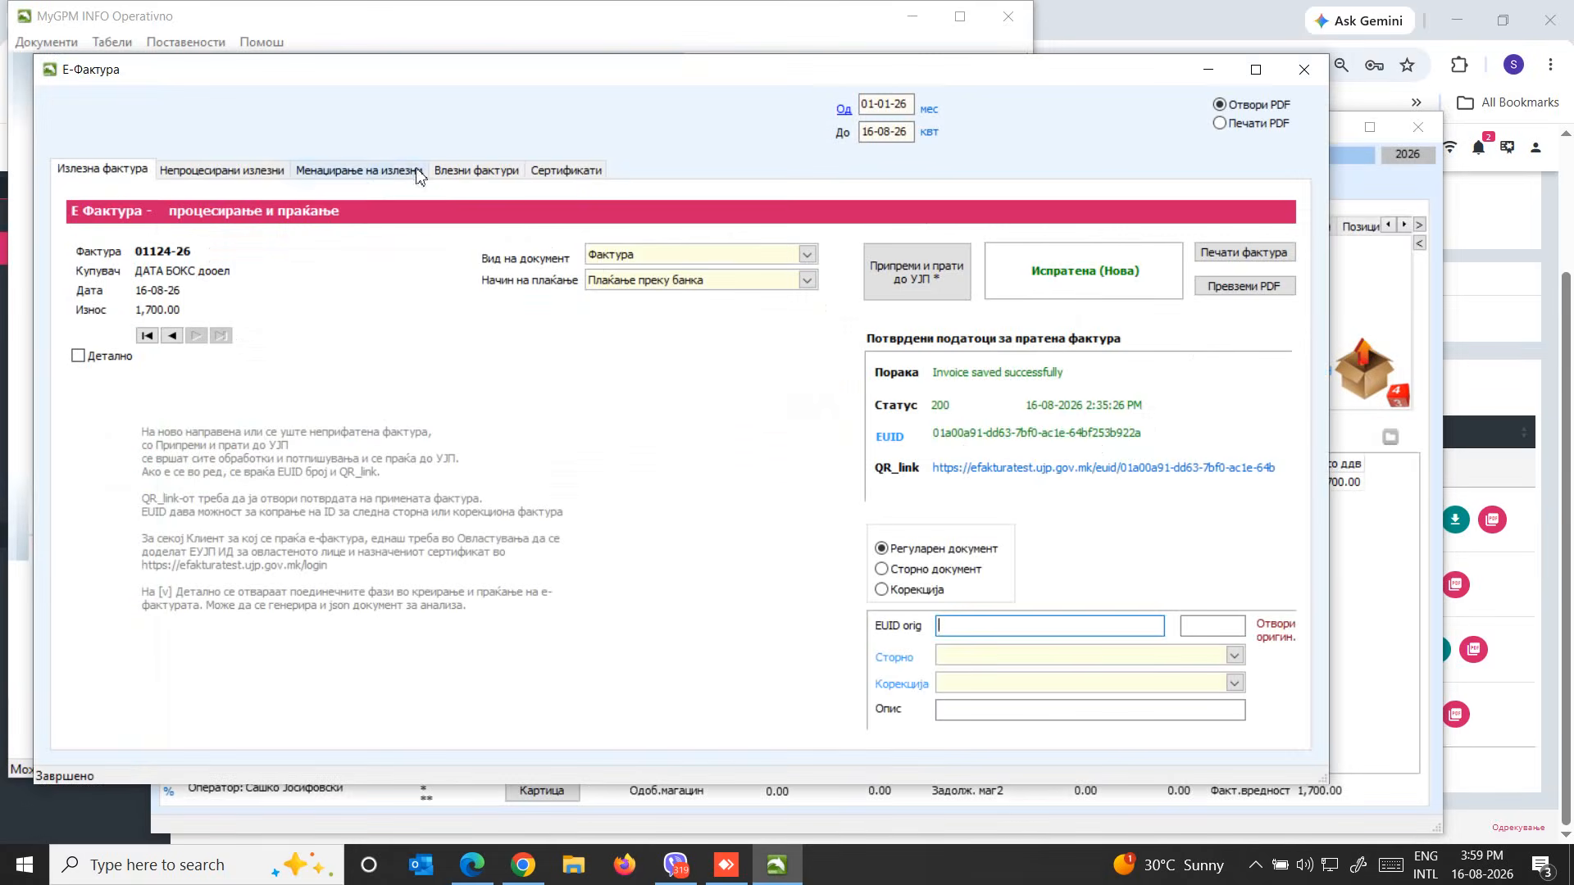
Show ИНФО-СОФТ's outgoing invoices by status and look through the Неиспратена and Испратена (Нова) lists
{"action": "left_click", "coordinate": [404, 172]}
{"action": "left_click", "coordinate": [271, 271]}
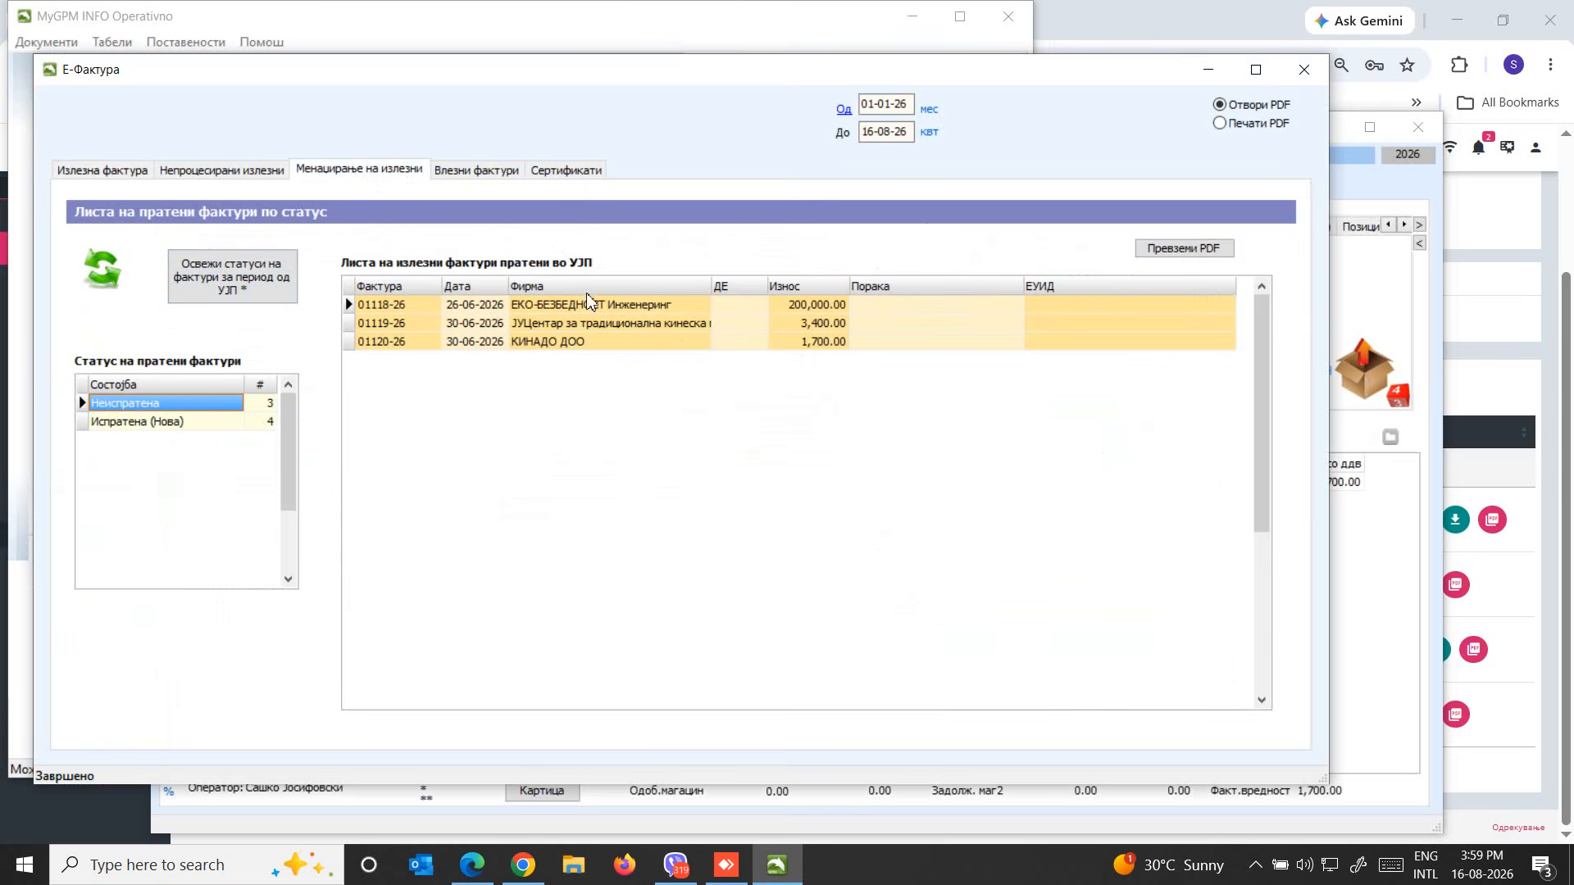
{"action": "left_click", "coordinate": [149, 423]}
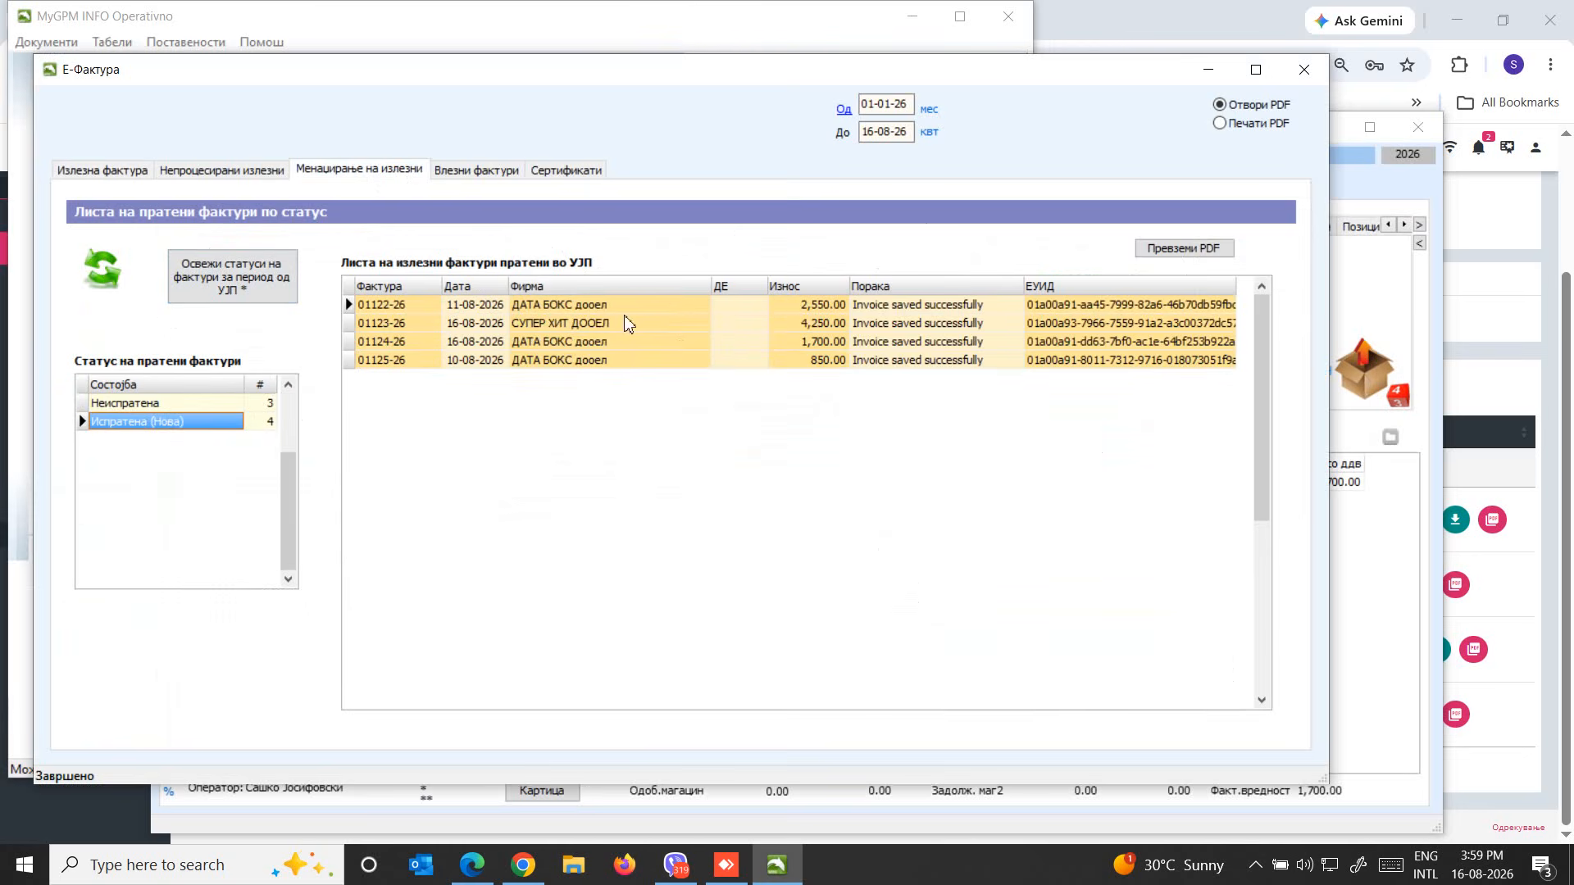
Set the period to Август and refresh the outgoing invoice statuses from УЈП, authorising with the digital signature PIN
{"action": "left_click", "coordinate": [930, 133]}
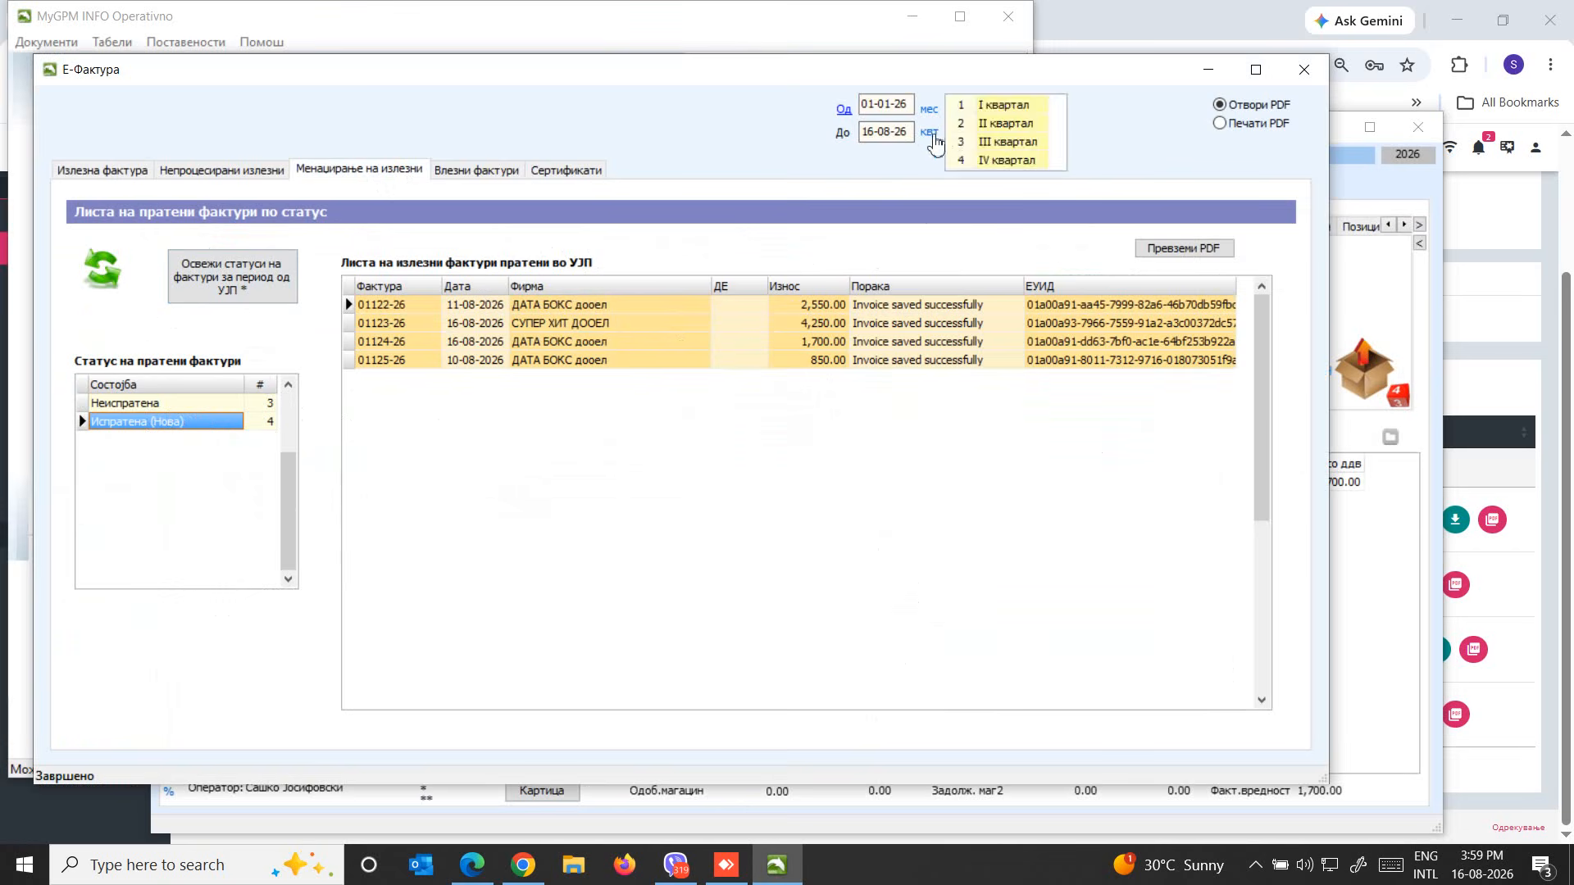
{"action": "left_click", "coordinate": [978, 101]}
{"action": "left_click", "coordinate": [928, 109]}
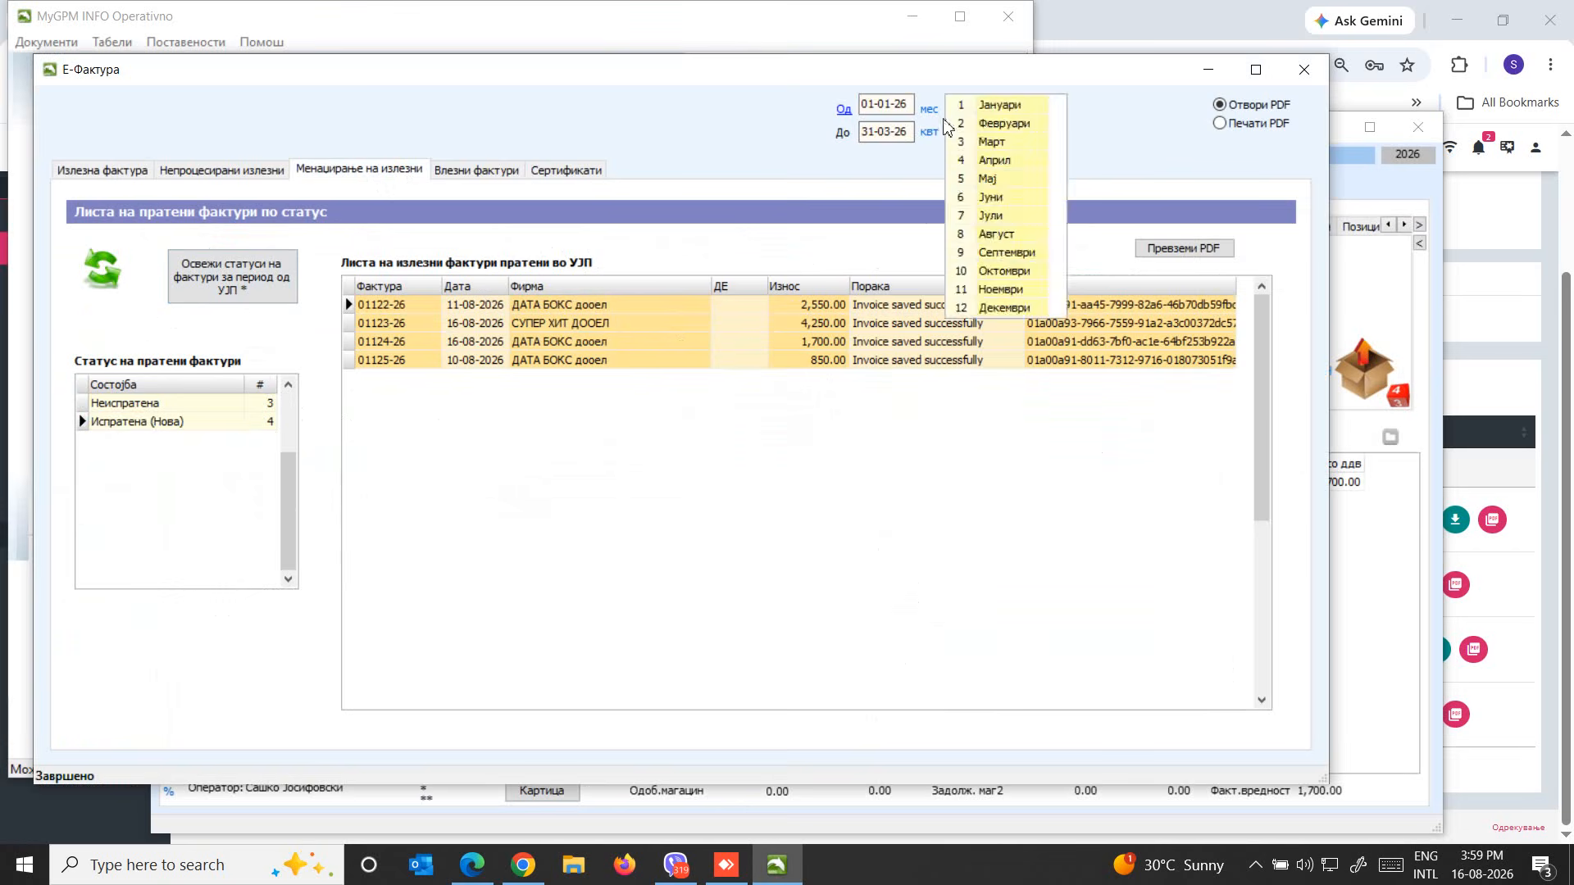
{"action": "left_click", "coordinate": [988, 236]}
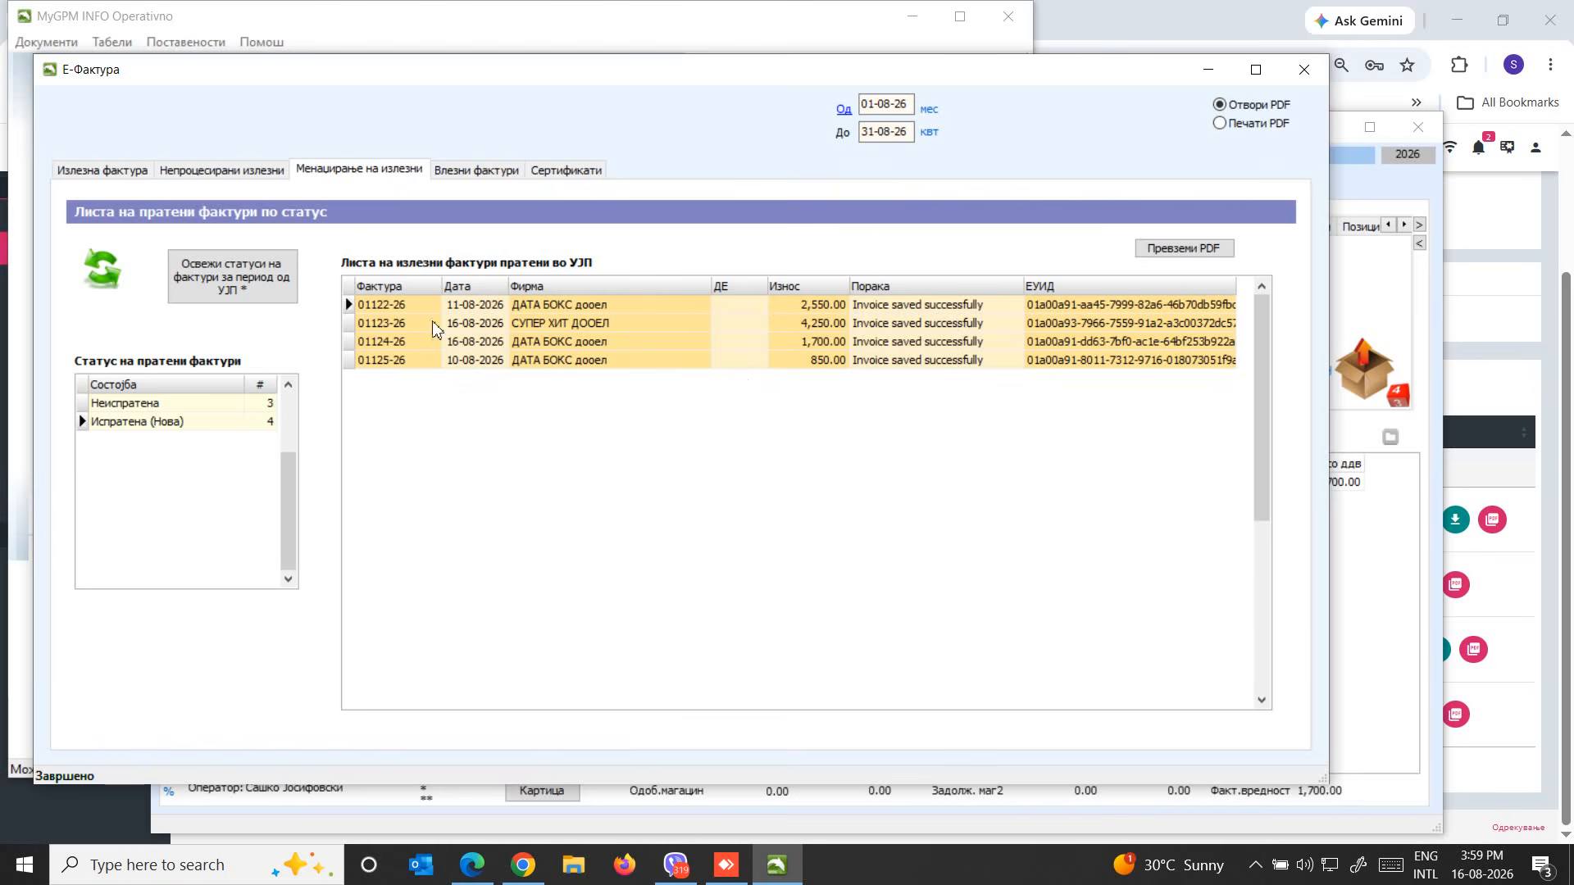
{"action": "left_click", "coordinate": [250, 289]}
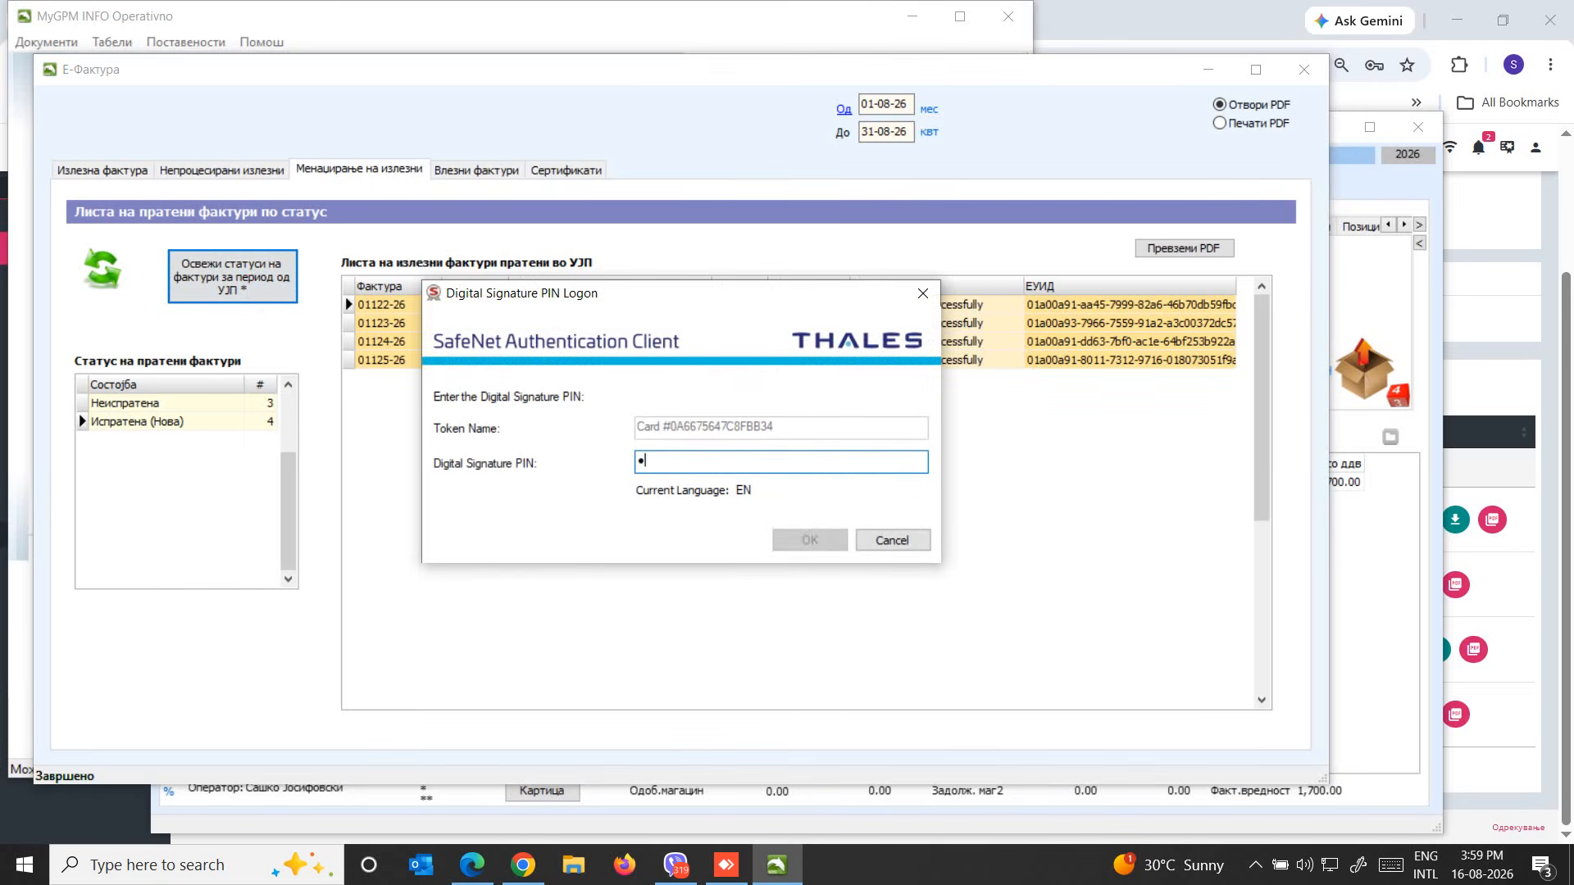
{"action": "type", "text": "••"}
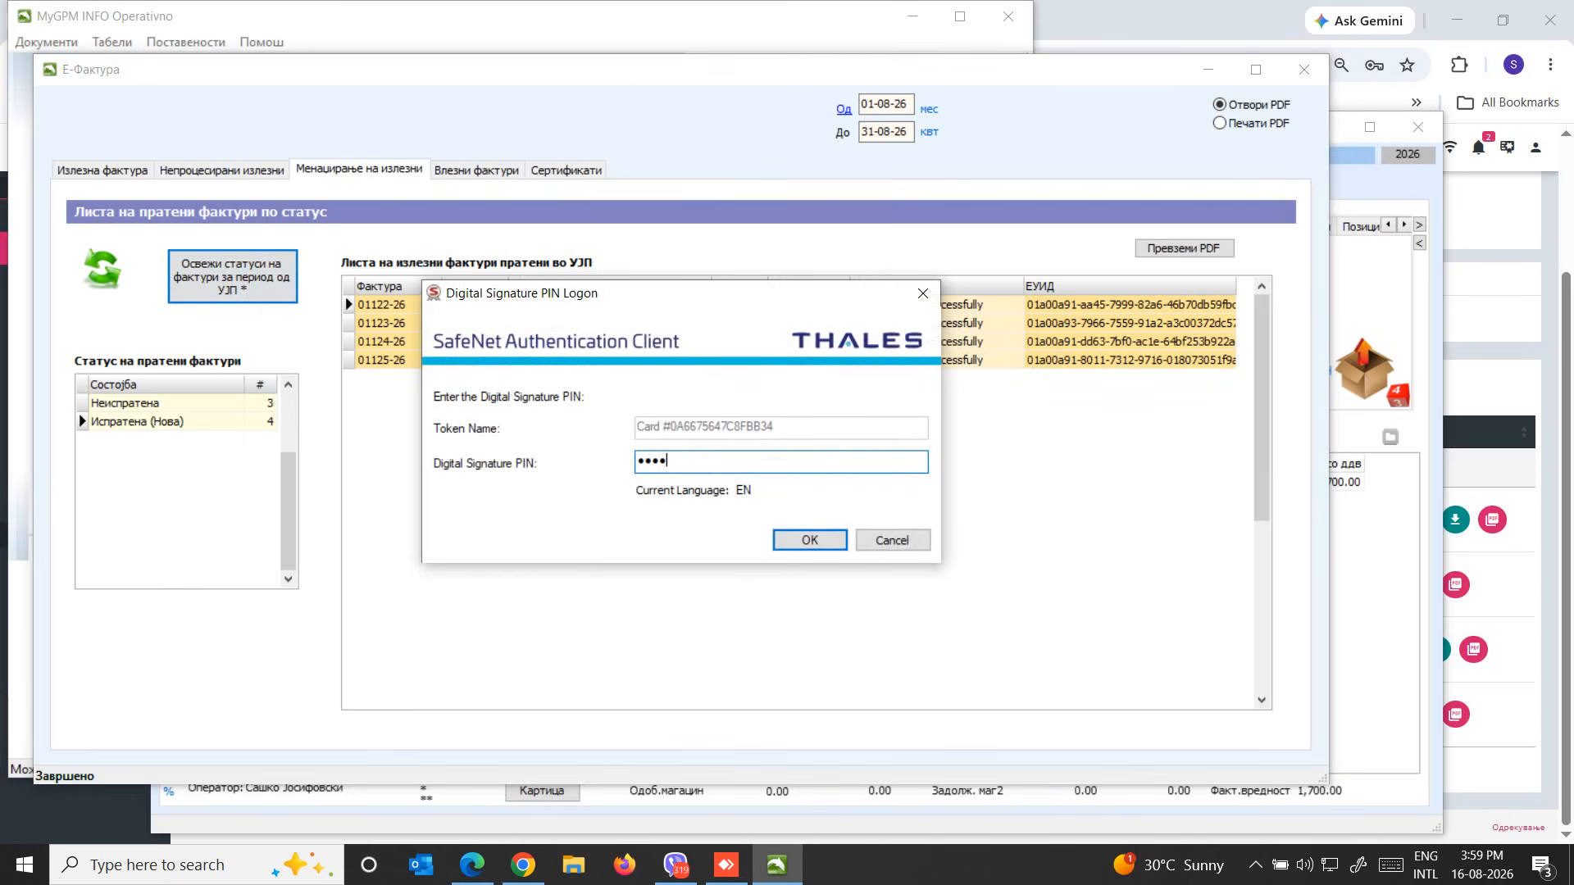
{"action": "type", "text": "•••"}
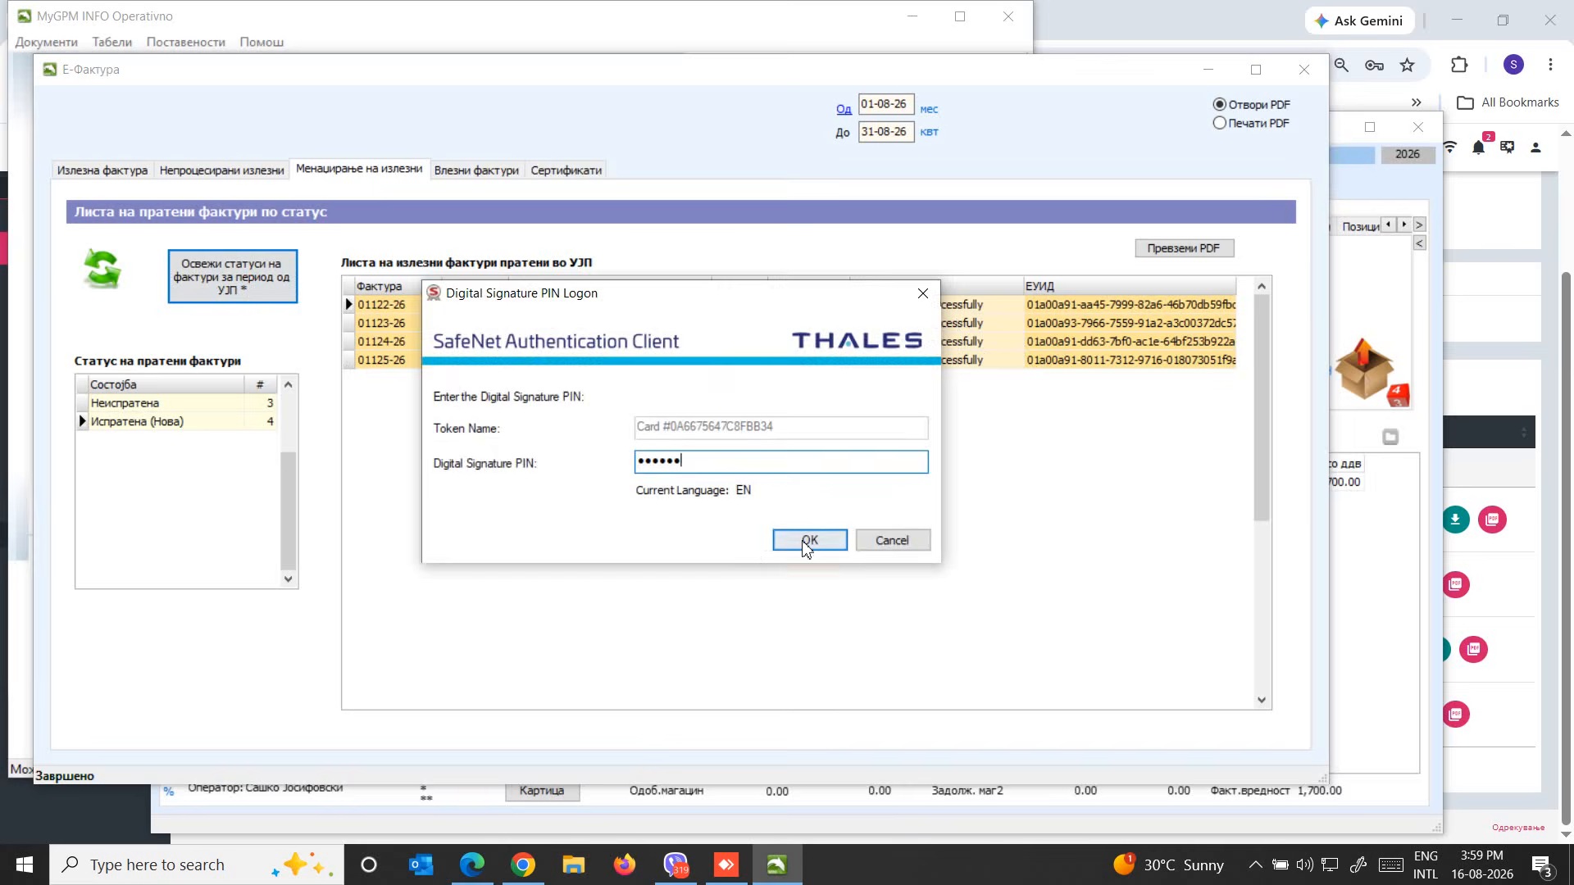
{"action": "key", "text": "Return"}
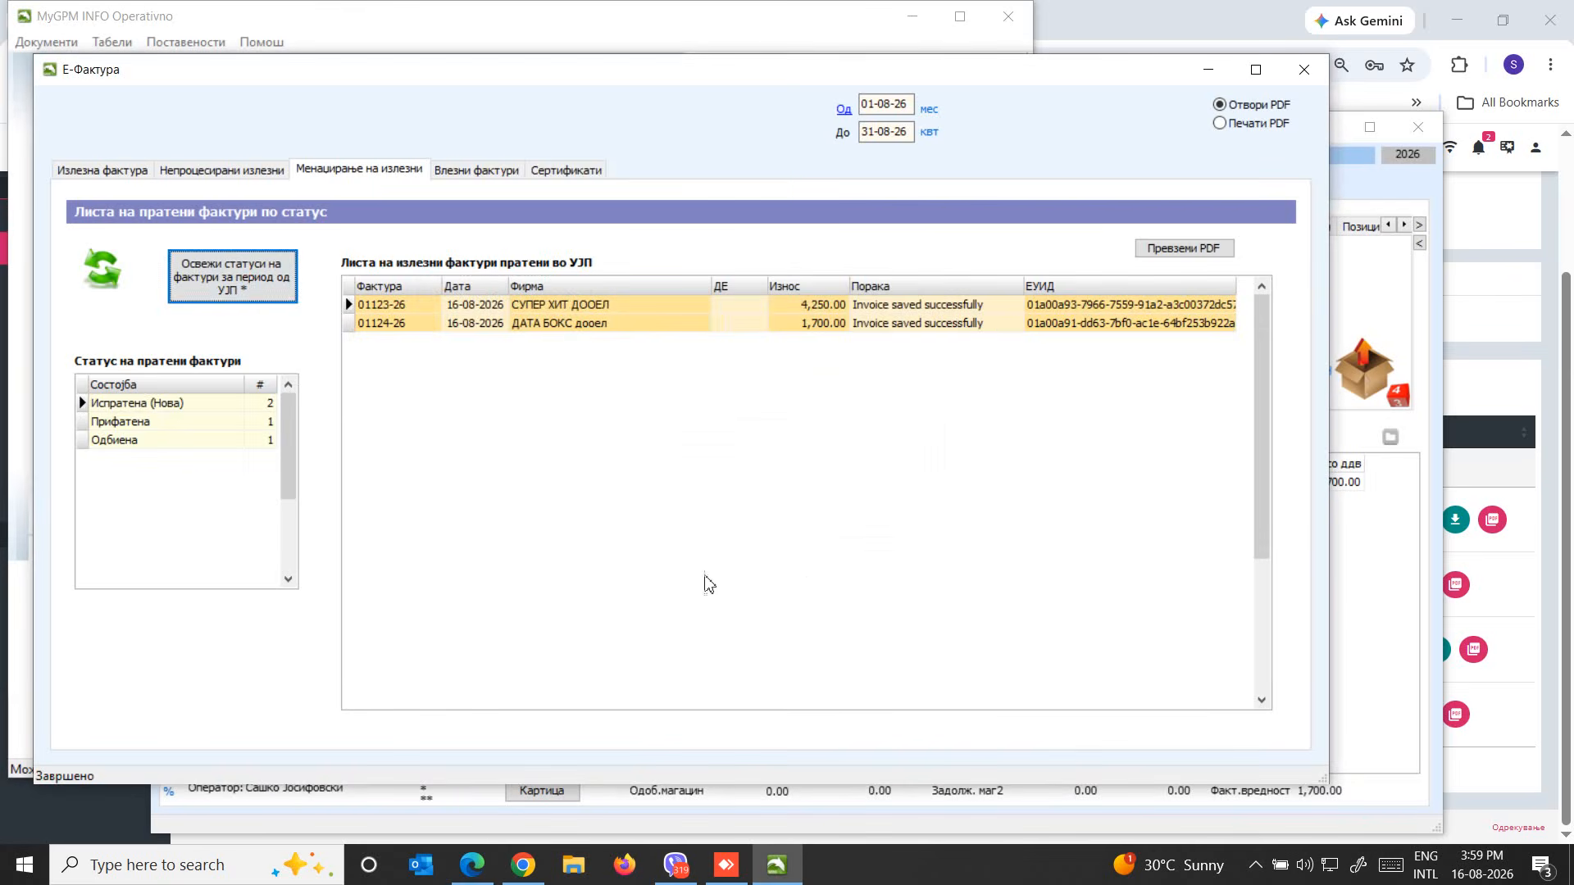
Review the outgoing invoices under the statuses Испратена (Нова), Прифатена and Одбиена
{"action": "left_click", "coordinate": [165, 406]}
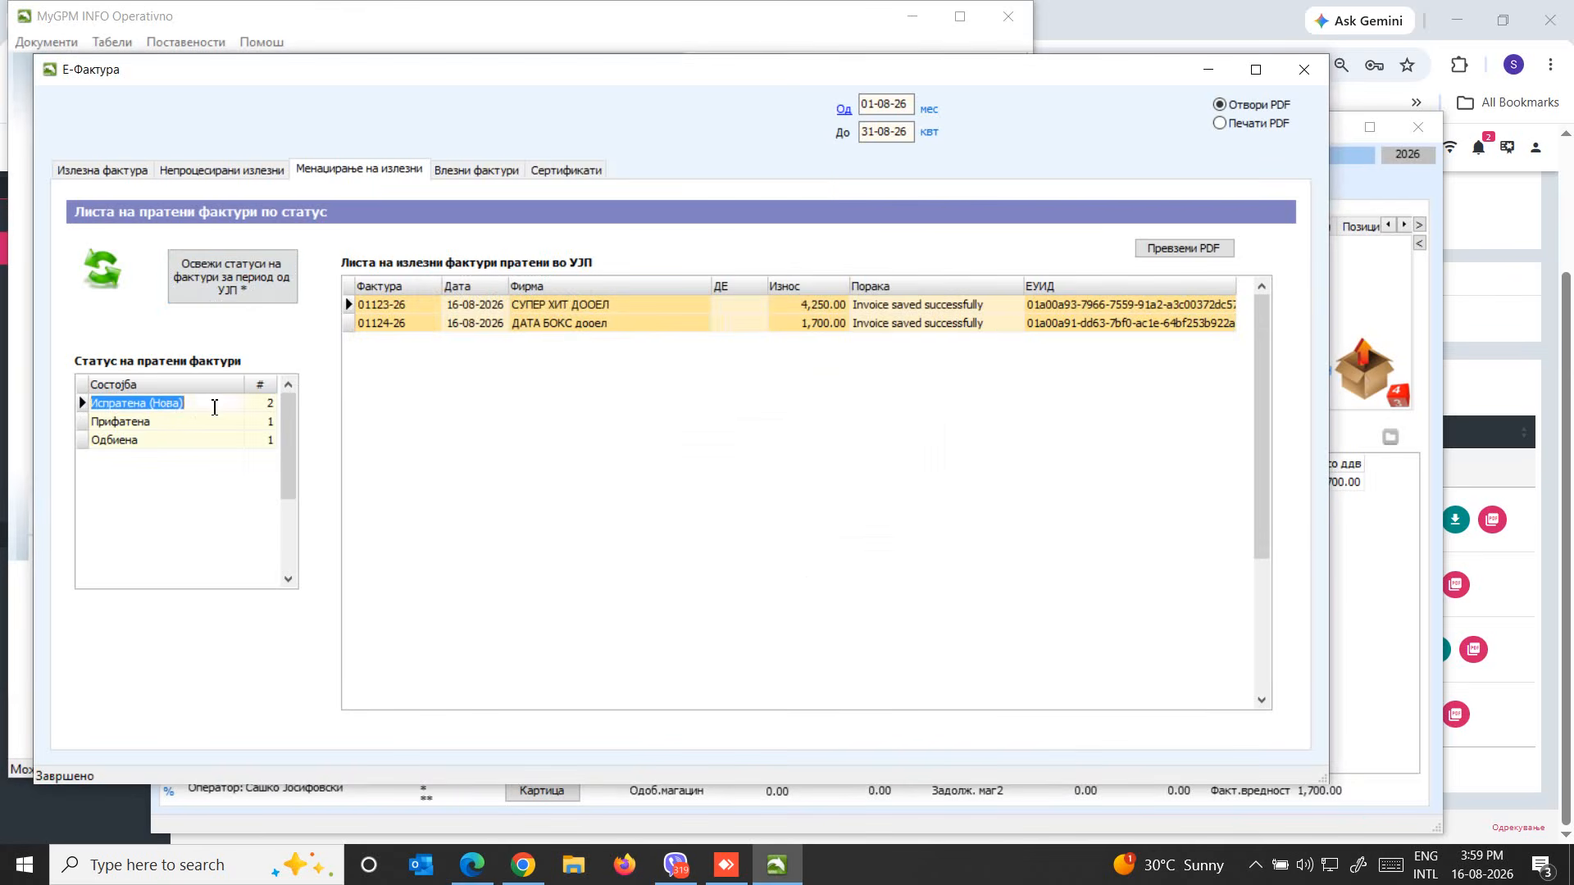
{"action": "left_click", "coordinate": [561, 309]}
{"action": "left_click", "coordinate": [562, 325]}
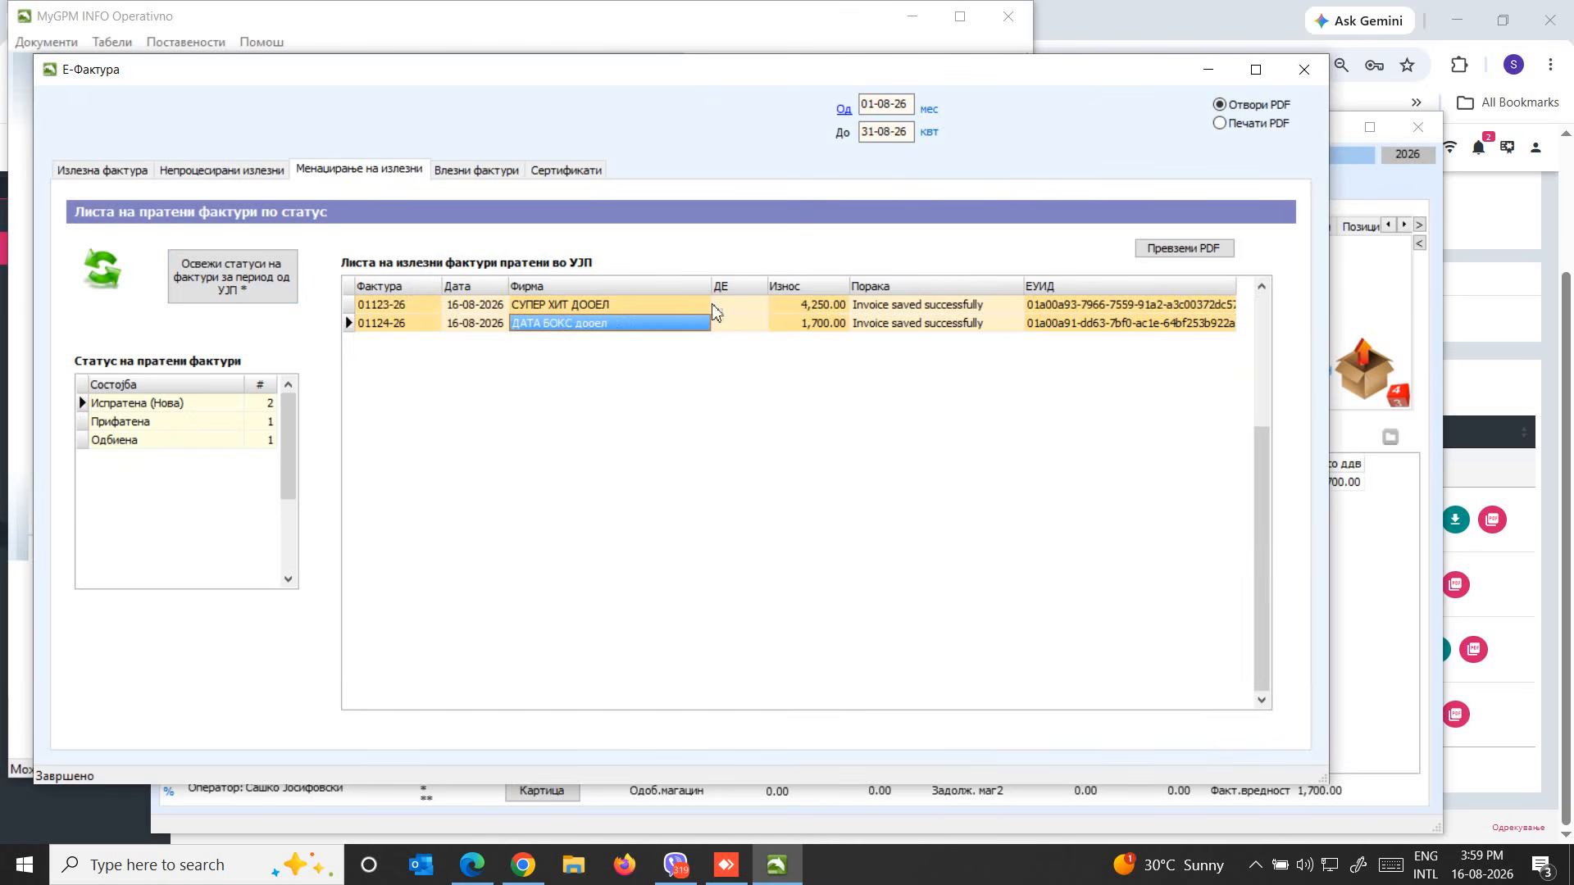
{"action": "left_click", "coordinate": [129, 423]}
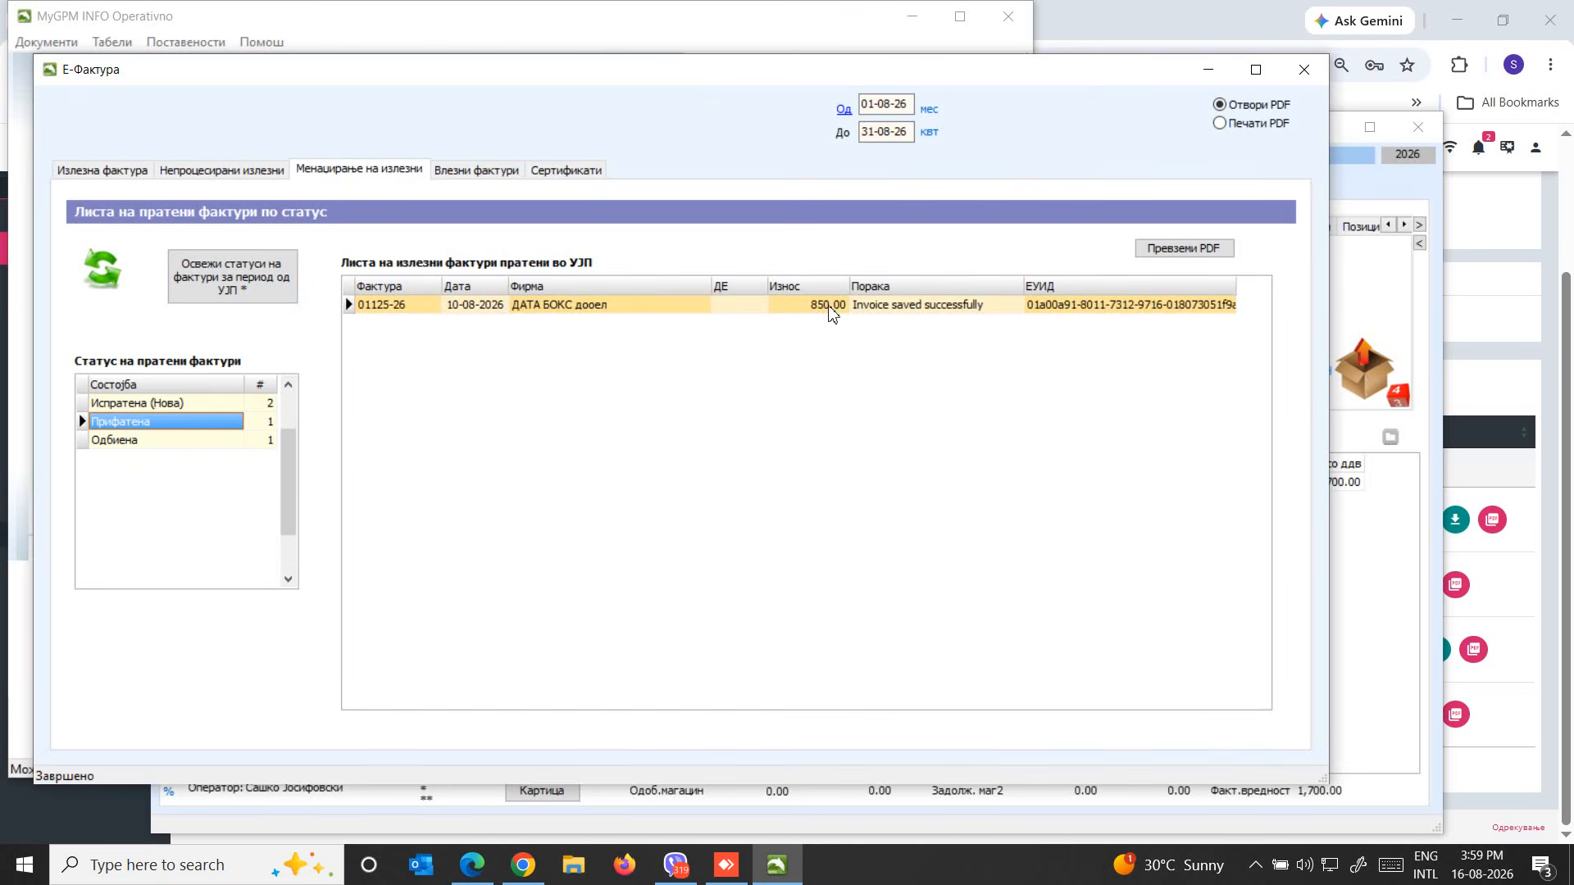
{"action": "left_click", "coordinate": [174, 444]}
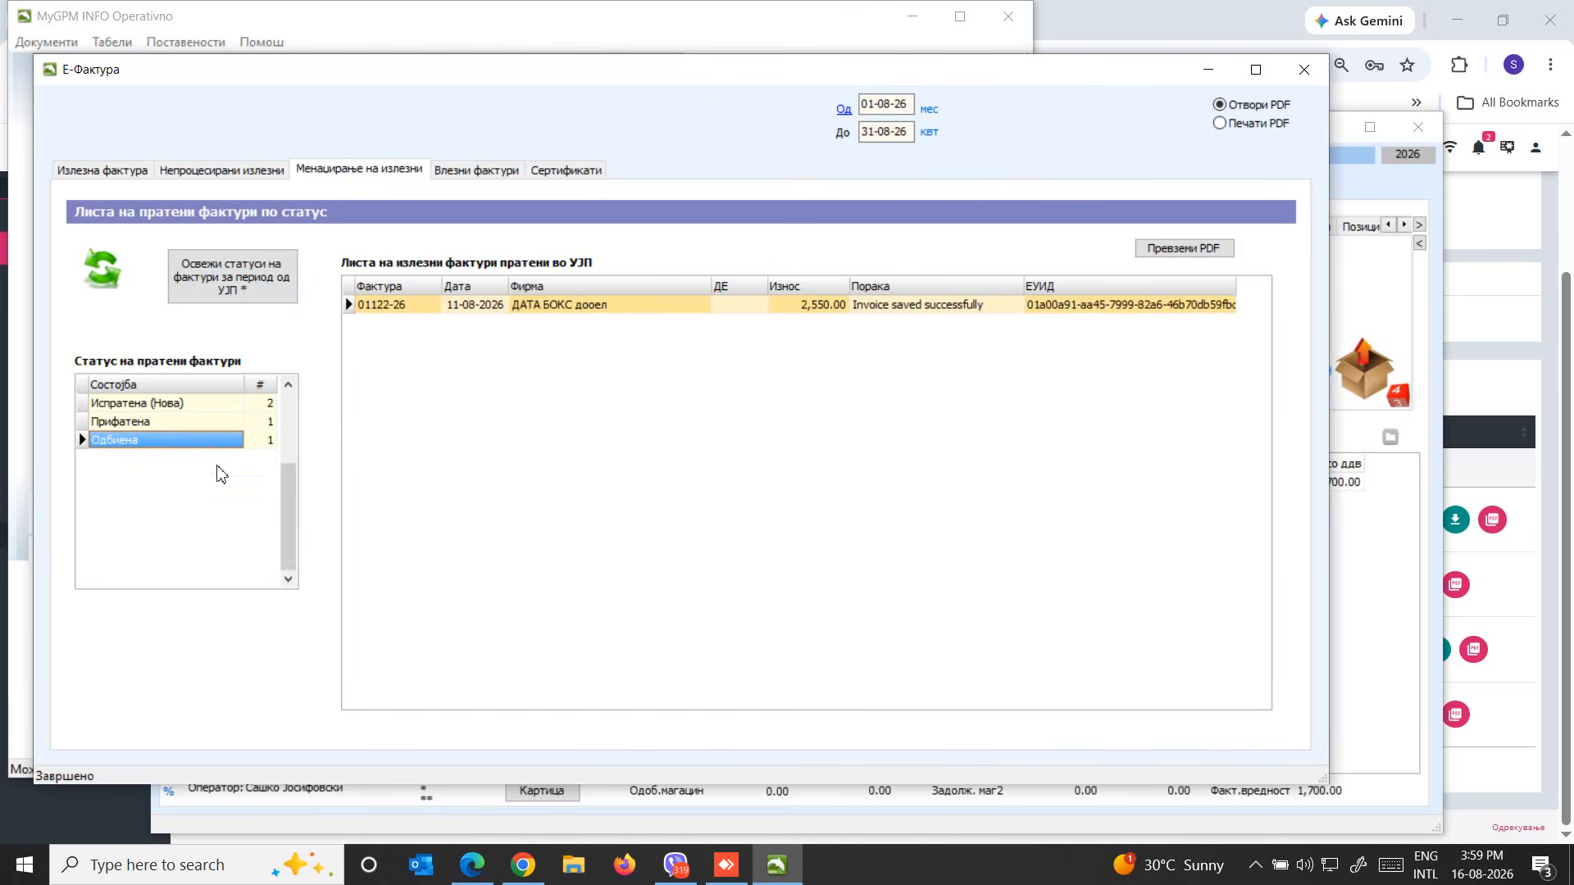
{"action": "left_click", "coordinate": [193, 422]}
{"action": "left_click", "coordinate": [191, 404]}
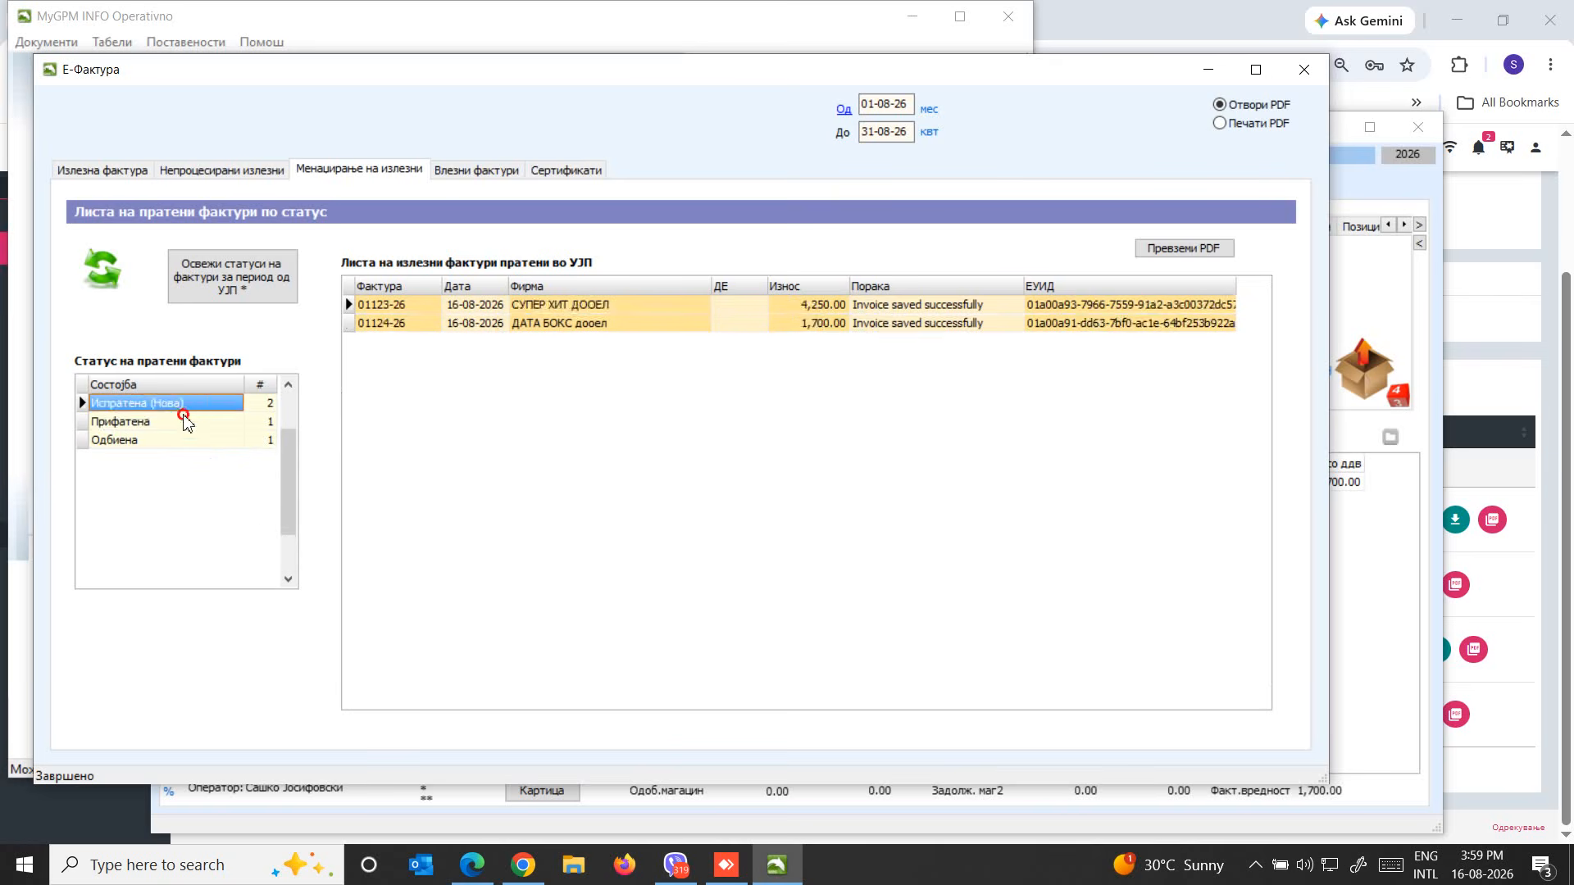
{"action": "left_click", "coordinate": [185, 422]}
{"action": "left_click", "coordinate": [183, 440]}
{"action": "left_click", "coordinate": [183, 422]}
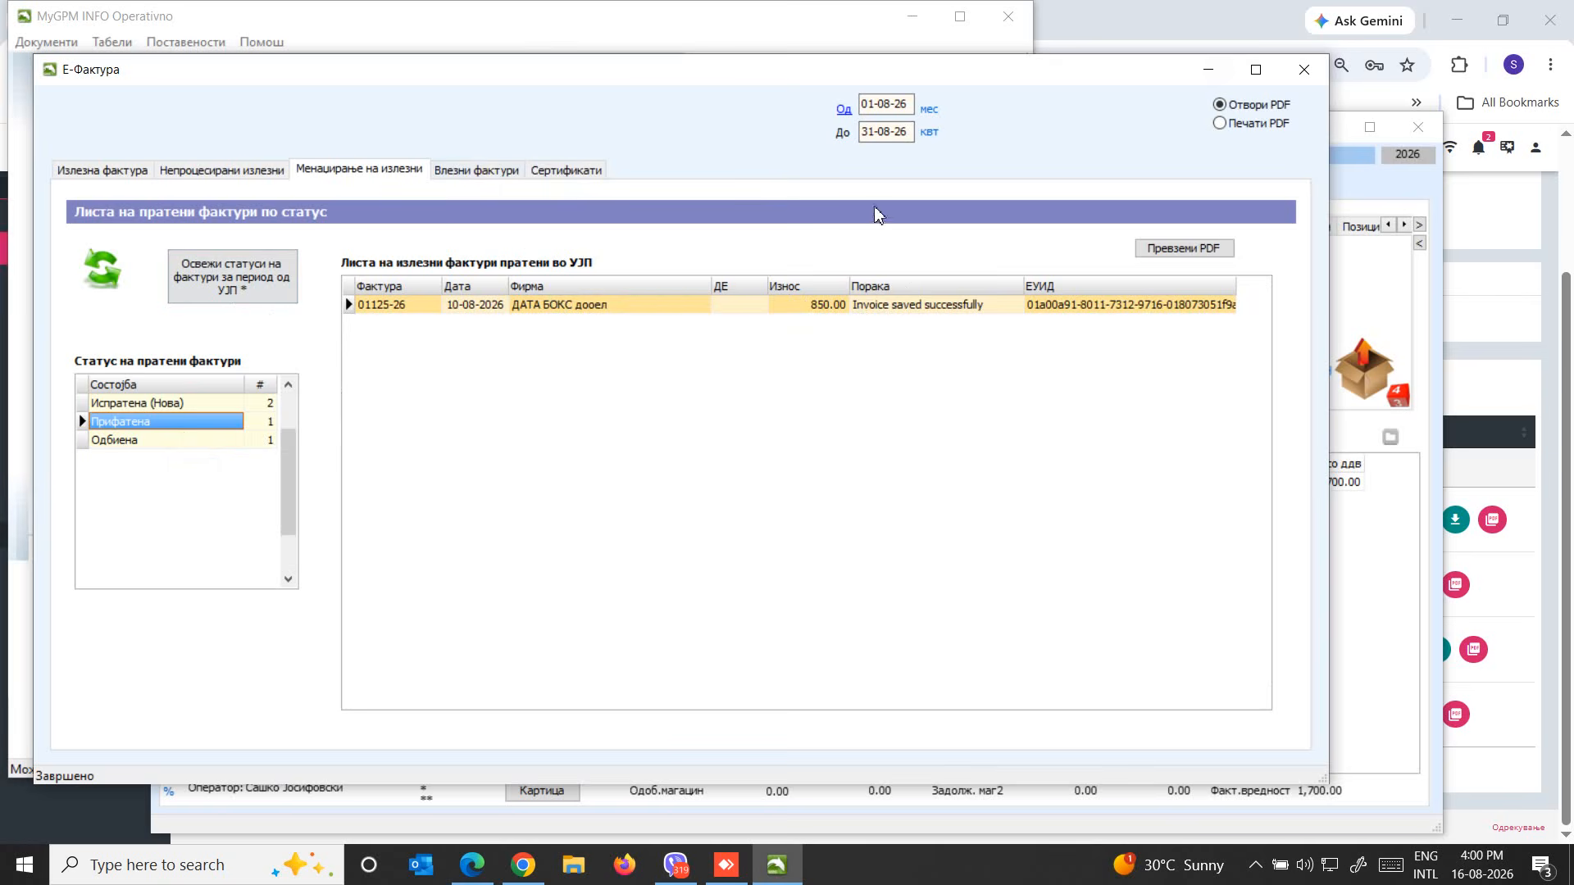
Show ИНФО-СОФТ's list of incoming invoices by status
{"action": "left_click", "coordinate": [483, 170]}
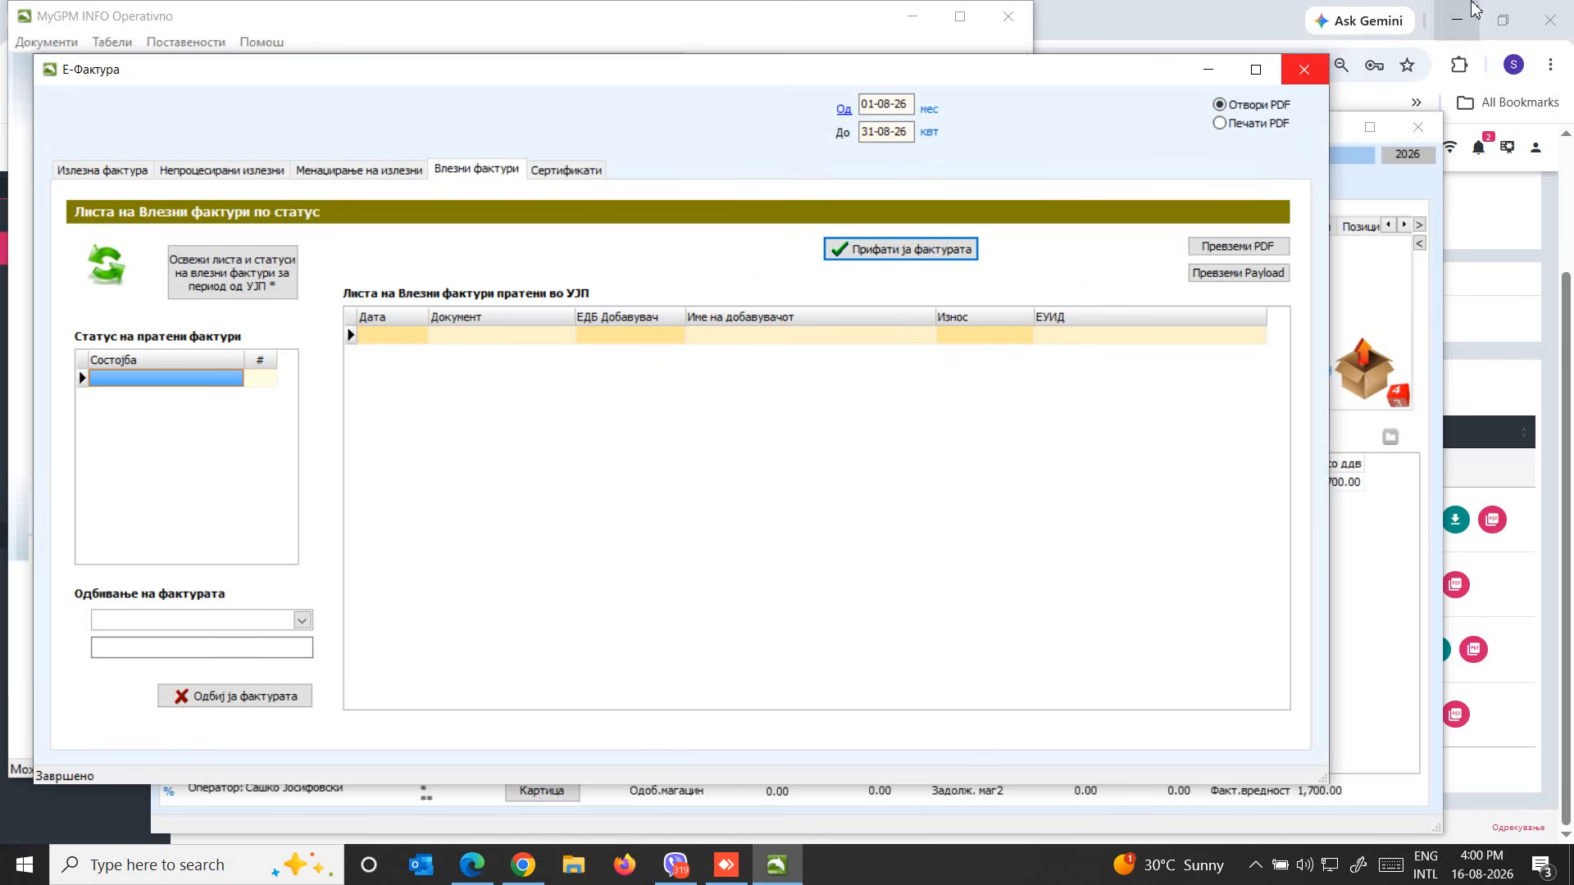
{"action": "mouse_move", "coordinate": [1121, 85]}
{"action": "left_mouse_down"}
{"action": "mouse_move", "coordinate": [1102, 87]}
{"action": "mouse_move", "coordinate": [1115, 95]}
{"action": "left_mouse_up"}
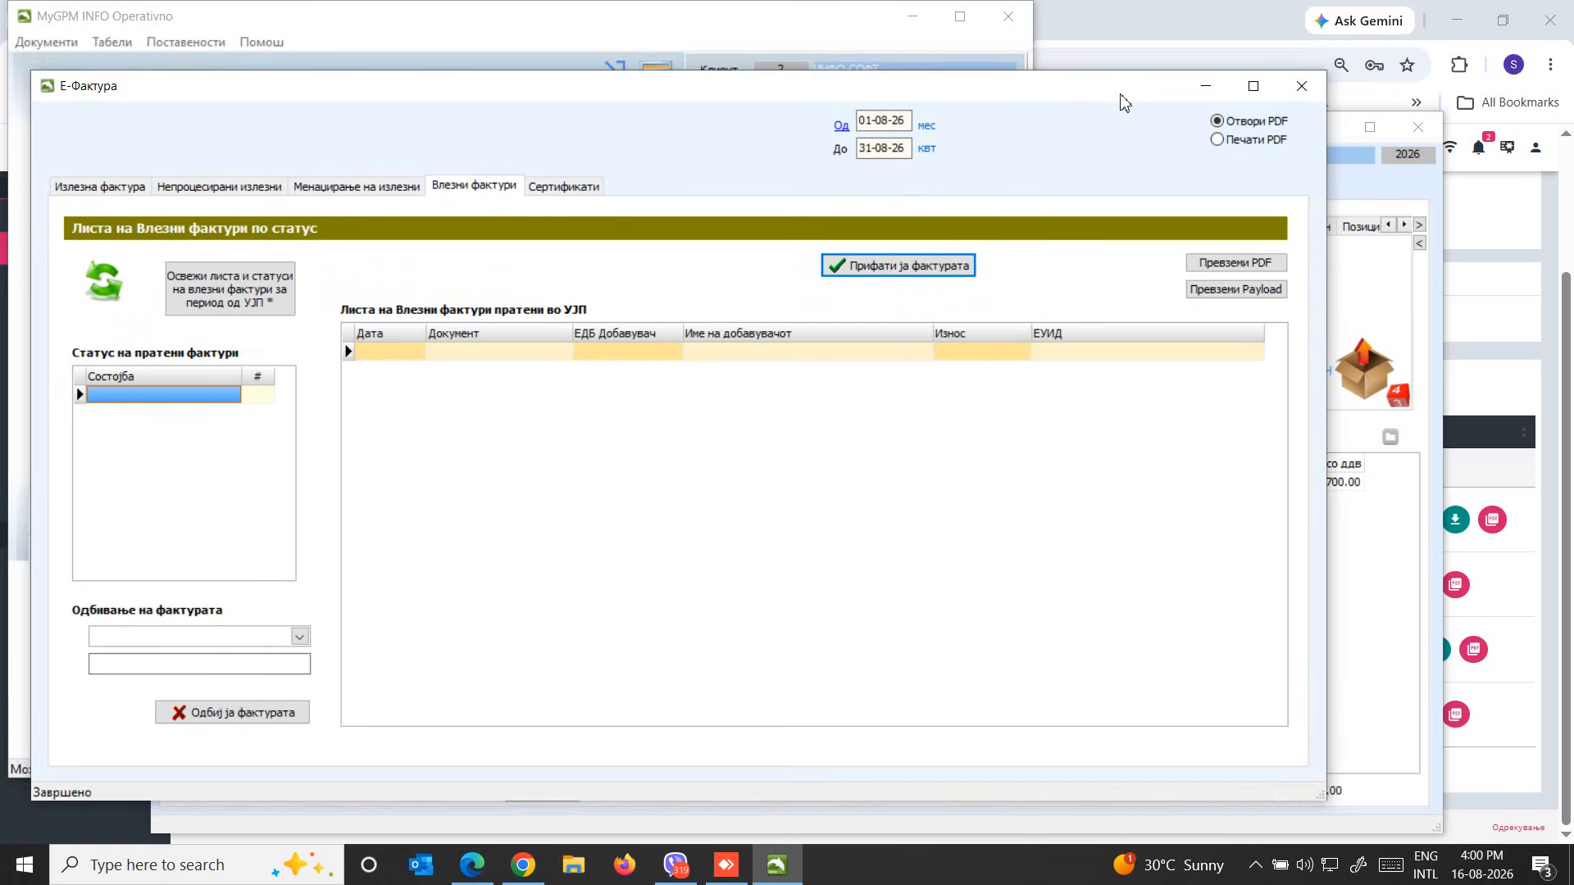